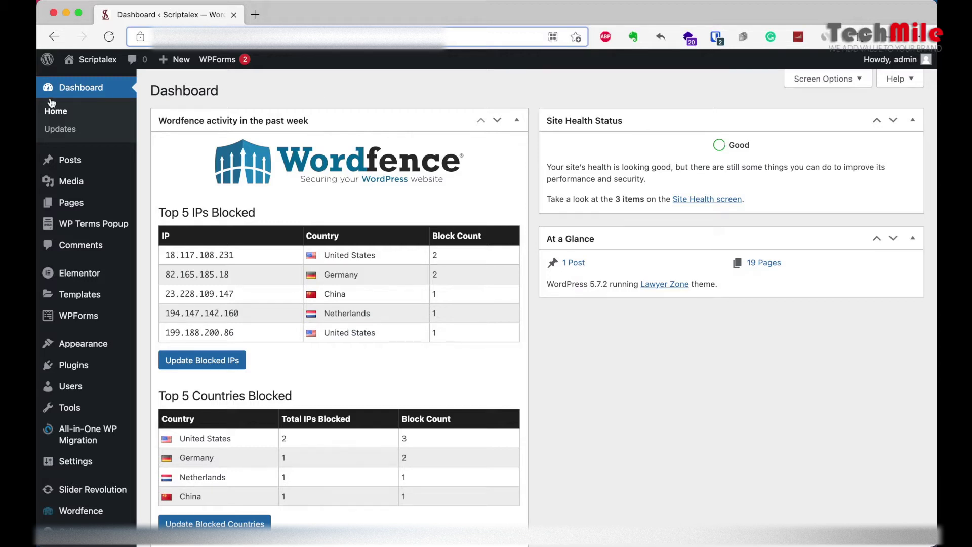
# Step: Open All Posts from the Posts menu in the admin sidebar
pyautogui.moveTo(66, 161)
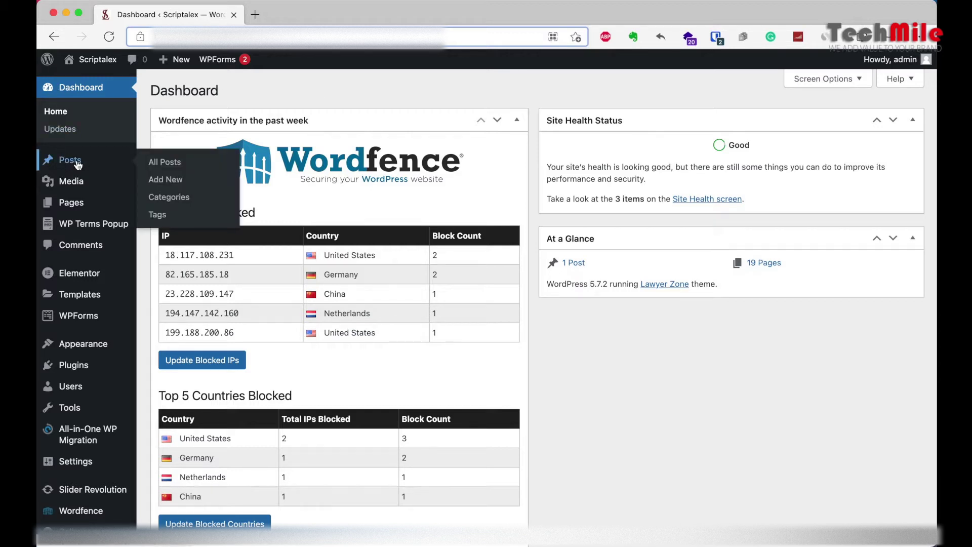
pyautogui.click(175, 166)
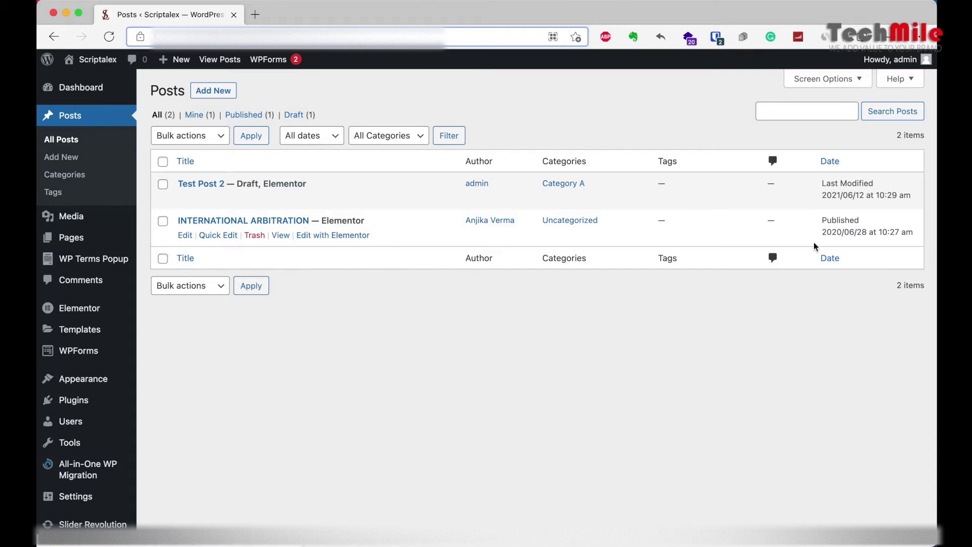
pyautogui.moveTo(822, 220); pyautogui.dragTo(860, 220)
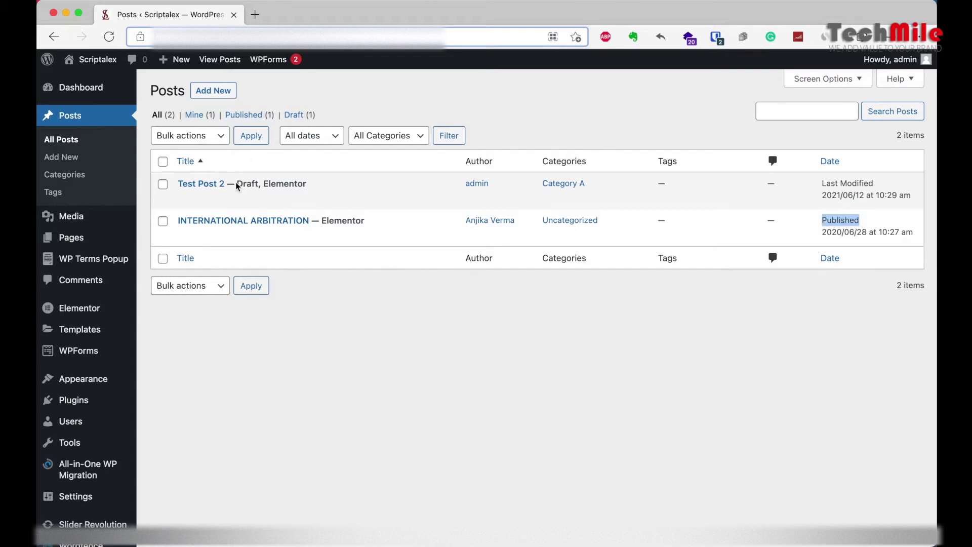
pyautogui.moveTo(237, 183); pyautogui.dragTo(262, 183)
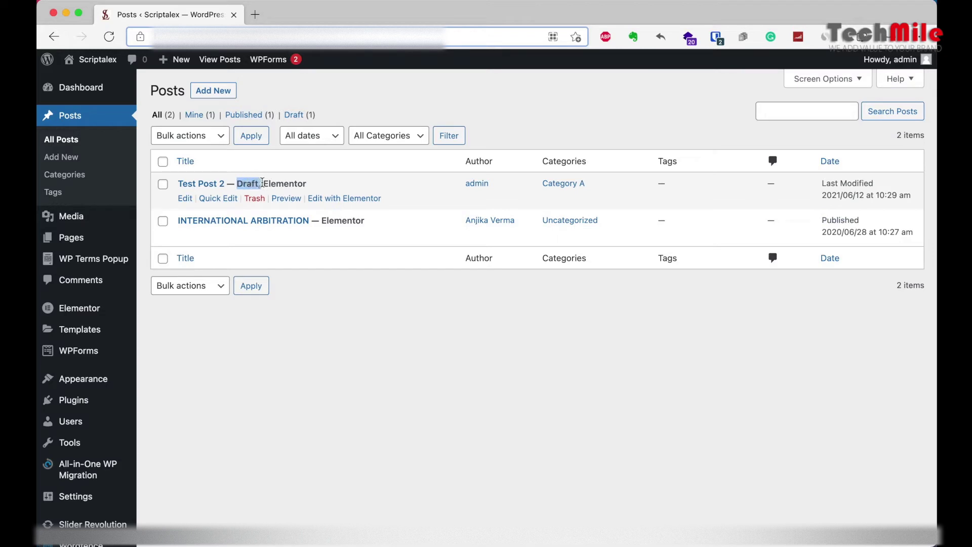
pyautogui.click(263, 184)
pyautogui.moveTo(264, 184); pyautogui.dragTo(305, 183)
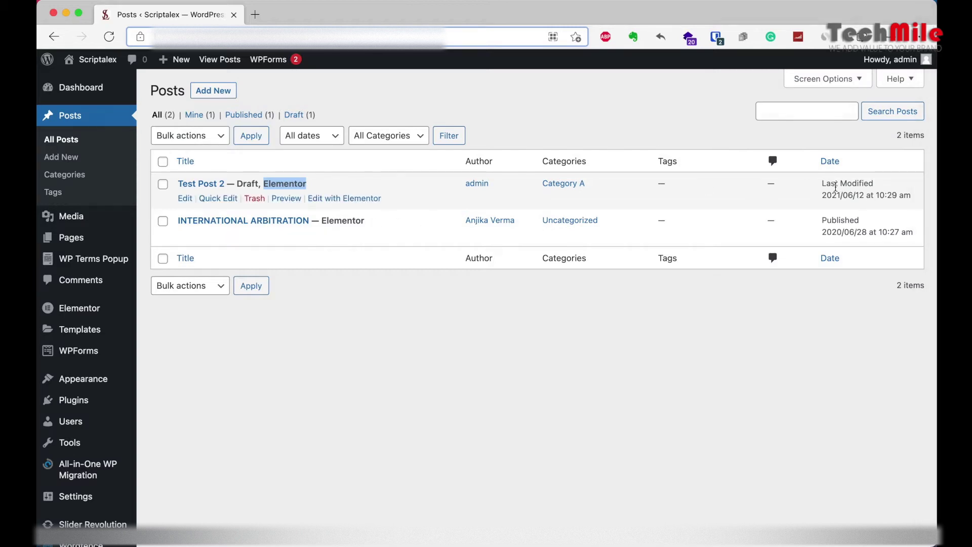
pyautogui.moveTo(822, 184); pyautogui.dragTo(910, 196)
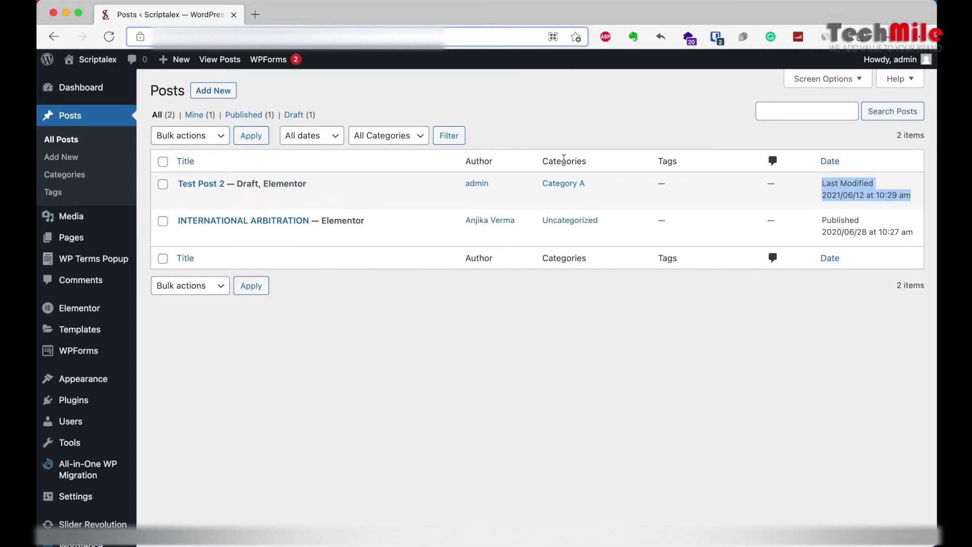
pyautogui.click(539, 184)
pyautogui.moveTo(539, 184); pyautogui.dragTo(603, 191)
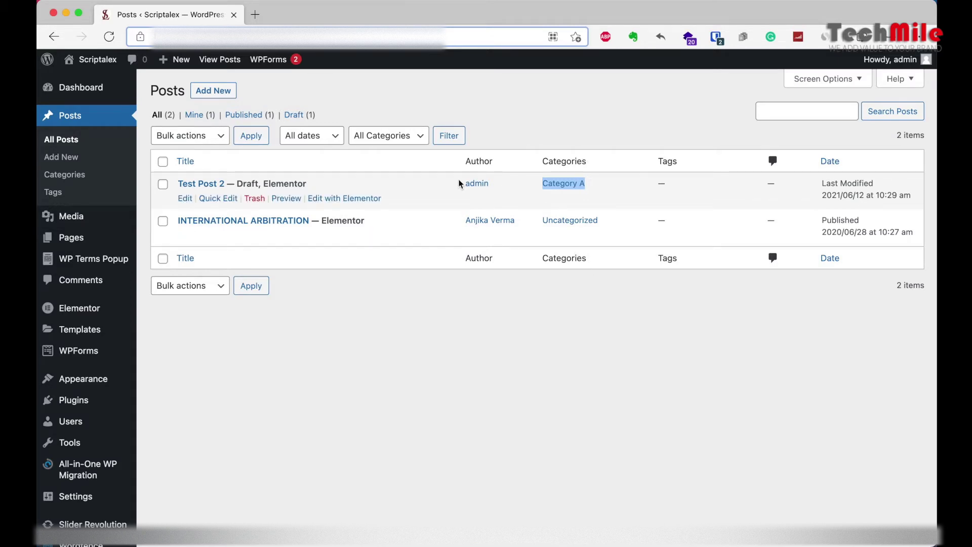
pyautogui.moveTo(460, 183); pyautogui.dragTo(504, 182)
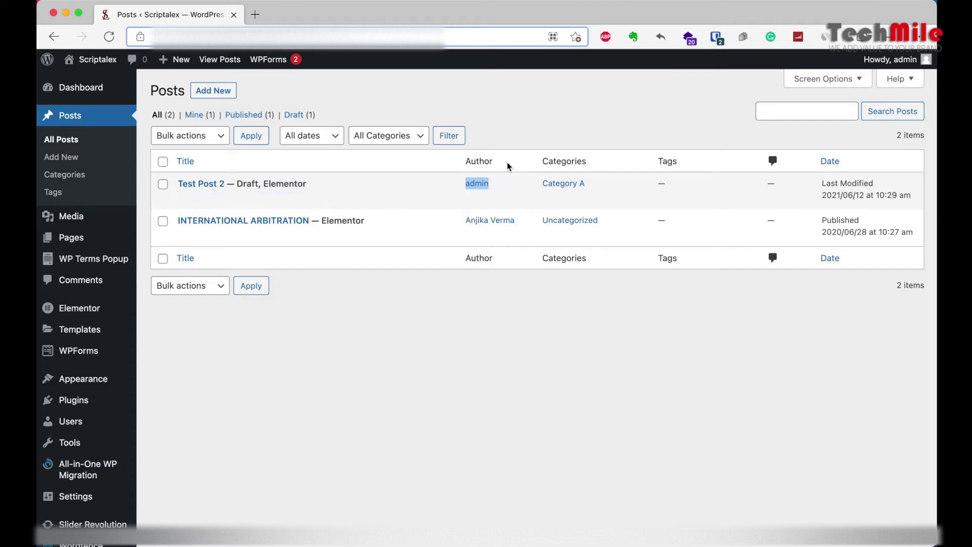
pyautogui.click(513, 179)
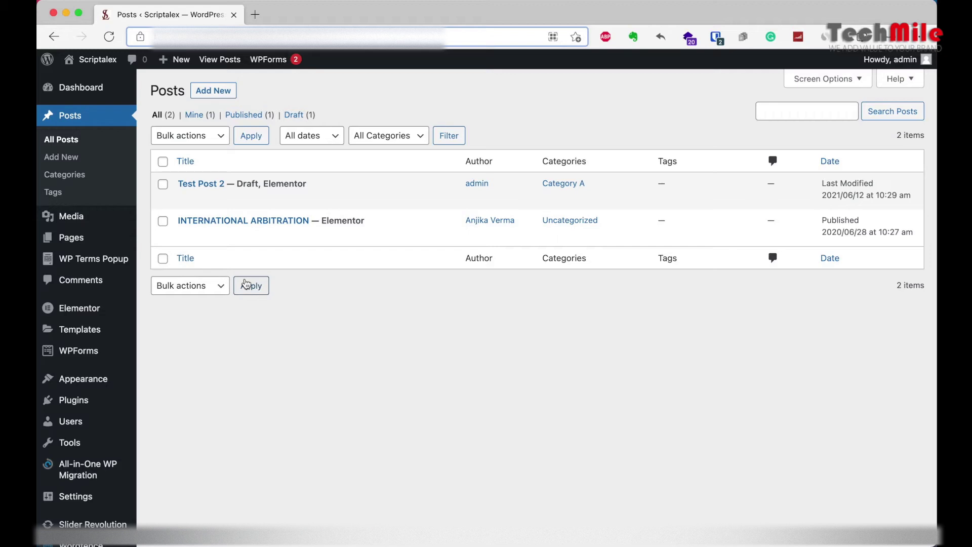
# Step: Start a new post and turn off the editor's Fullscreen mode
pyautogui.click(212, 94)
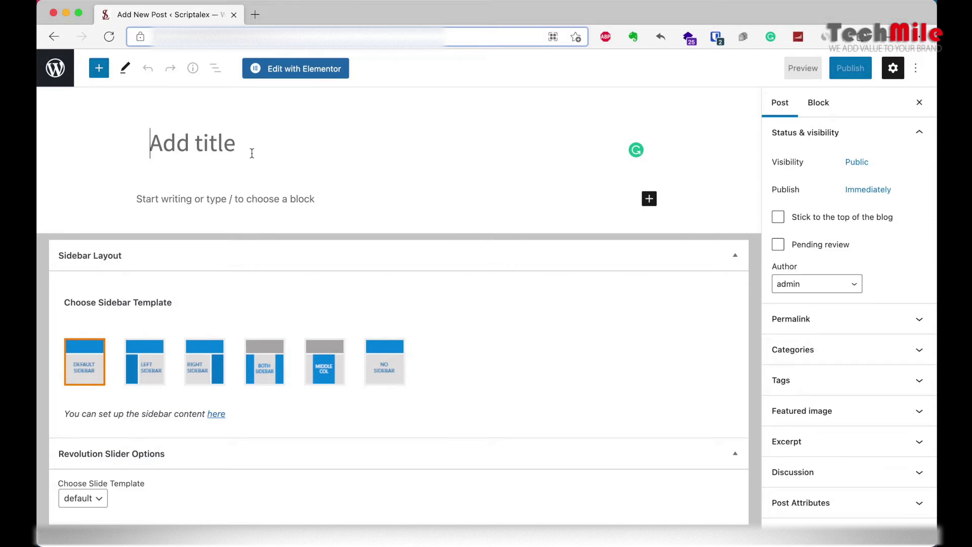
pyautogui.click(915, 68)
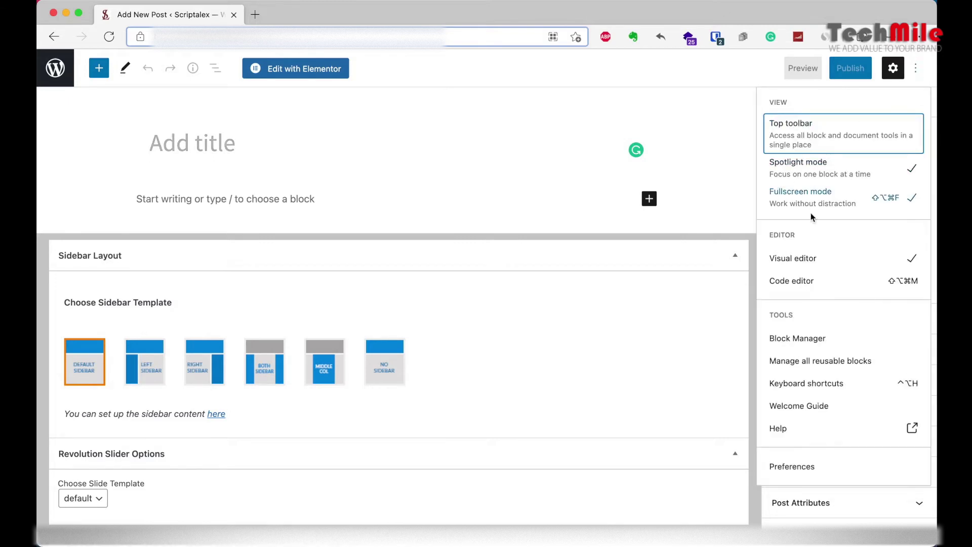
pyautogui.click(800, 197)
pyautogui.click(253, 164)
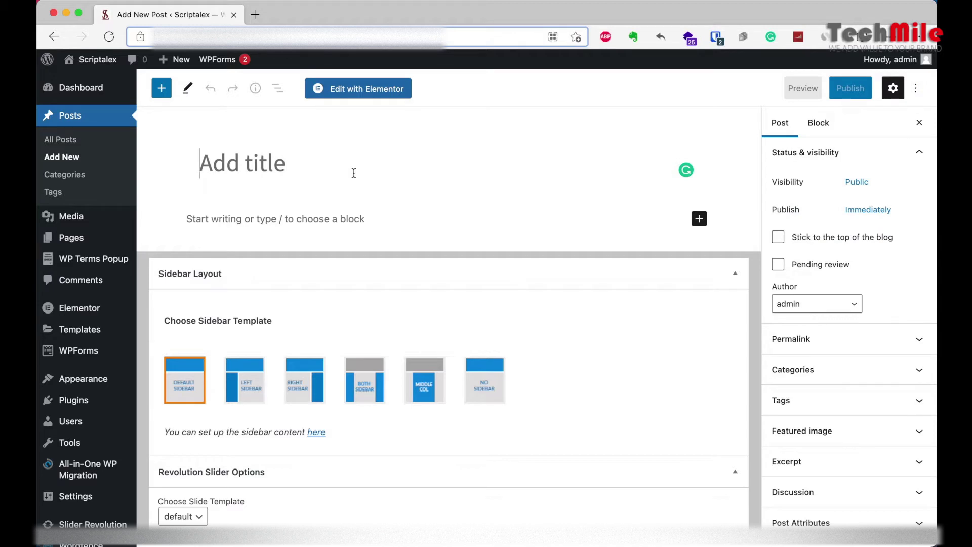
# Step: Title the post 'ABC Testing', correcting the lowercase c
pyautogui.write('ABc')
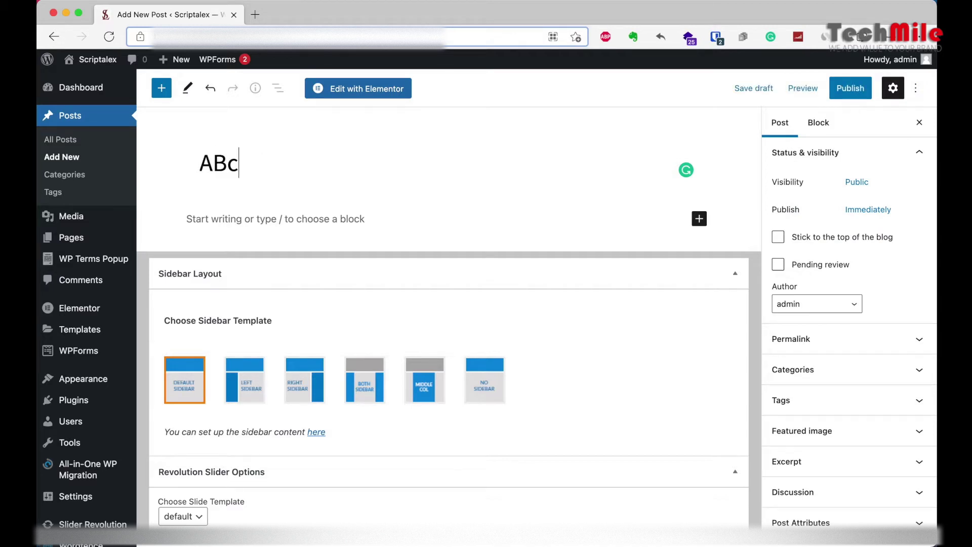
pyautogui.write(' Testing')
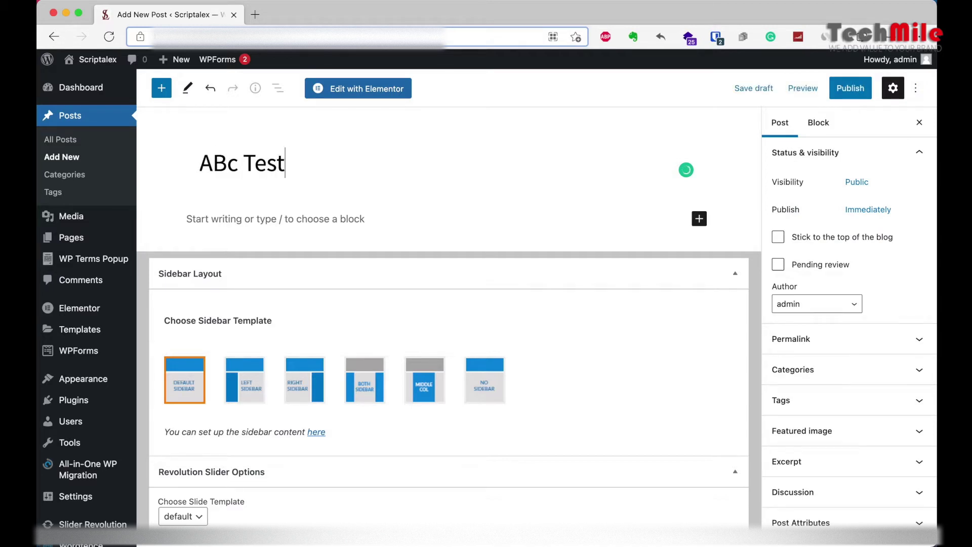
pyautogui.click(238, 168)
pyautogui.press('BackSpace')
pyautogui.write('C')
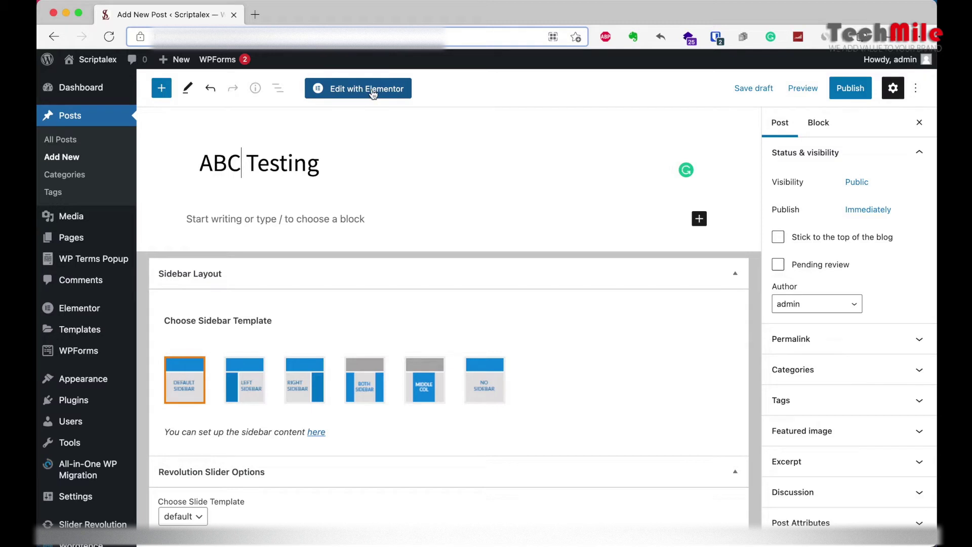
# Step: Open ABC Testing in Elementor and show Select Your Structure for its empty body
pyautogui.click(372, 94)
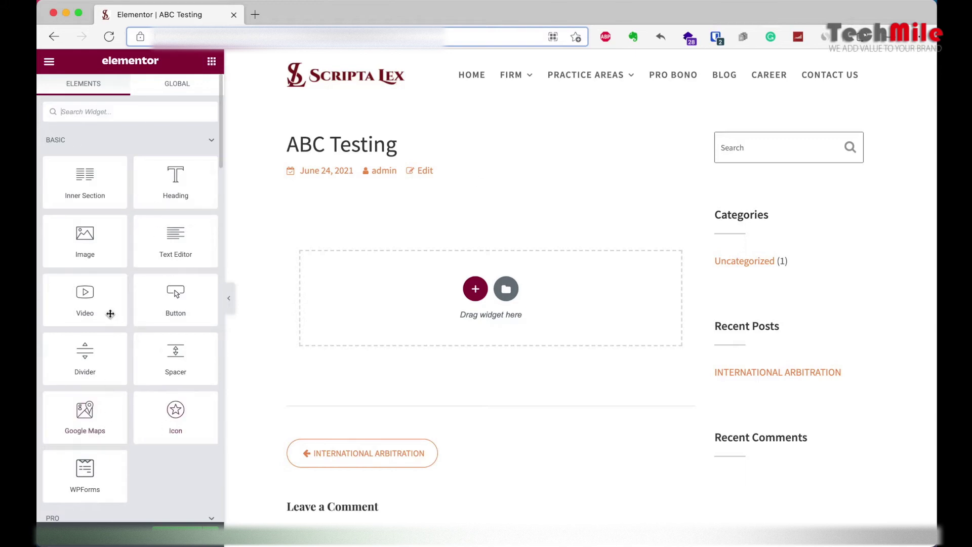
pyautogui.scroll(-10, 113, 308)
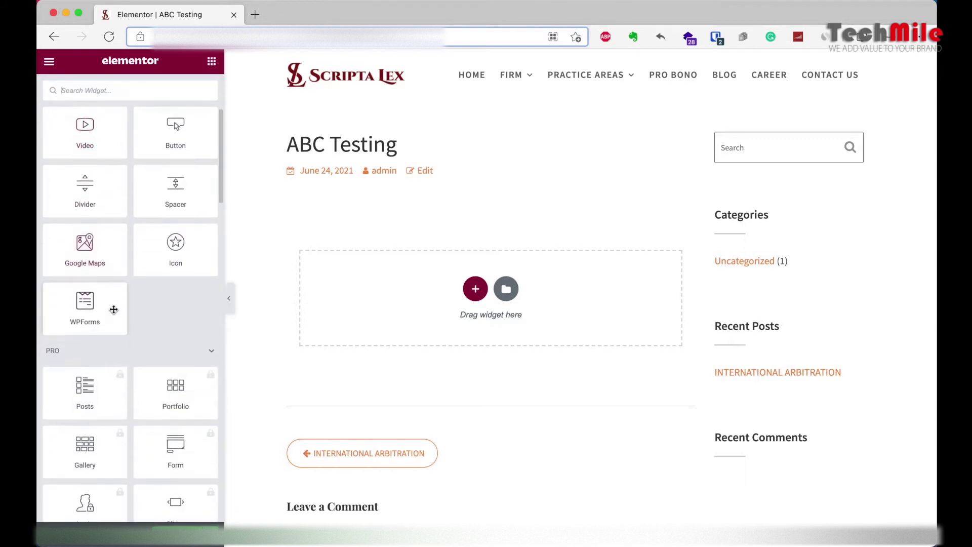
pyautogui.scroll(10, 114, 311)
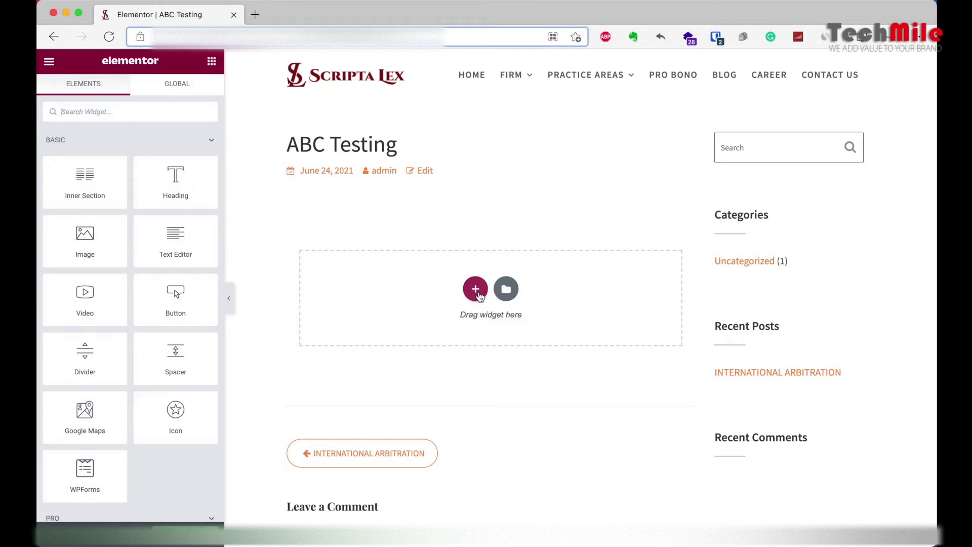
pyautogui.click(476, 291)
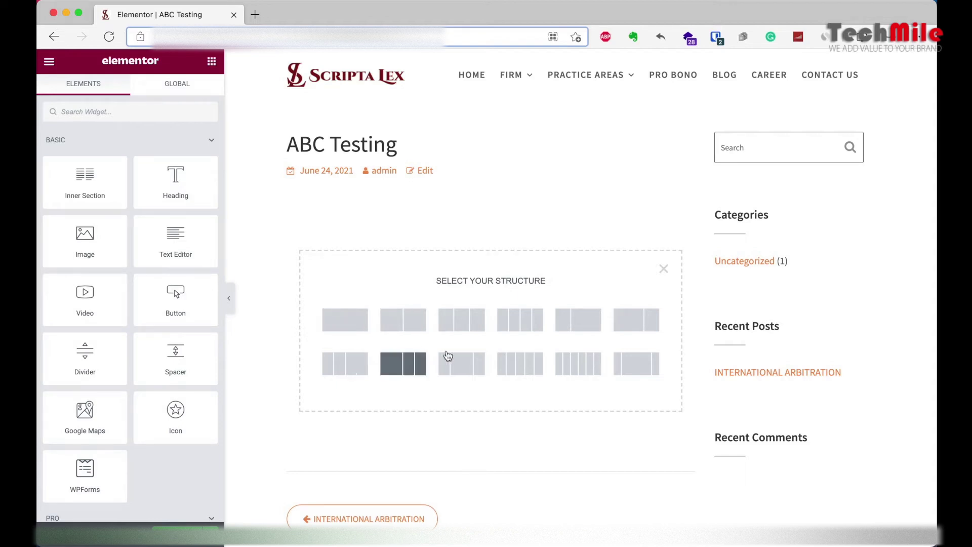
# Step: Add a single-column section to ABC Testing and return to the Elements panel
pyautogui.click(344, 328)
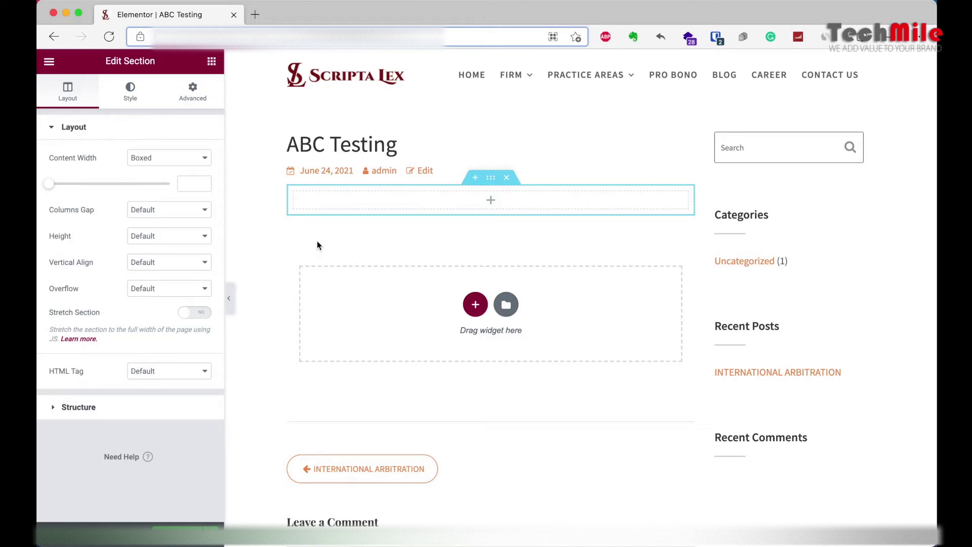
pyautogui.click(287, 139)
pyautogui.moveTo(287, 139); pyautogui.dragTo(463, 141)
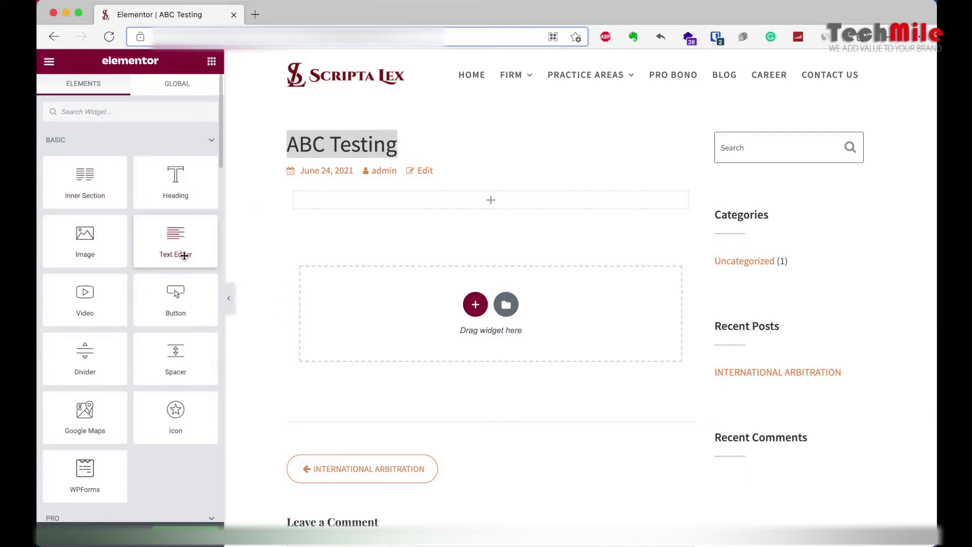
# Step: Add a Text Editor widget to the section, select its Lorem ipsum text, and open a new browser tab
pyautogui.moveTo(175, 229); pyautogui.dragTo(315, 242)
pyautogui.moveTo(457, 209); pyautogui.dragTo(472, 201)
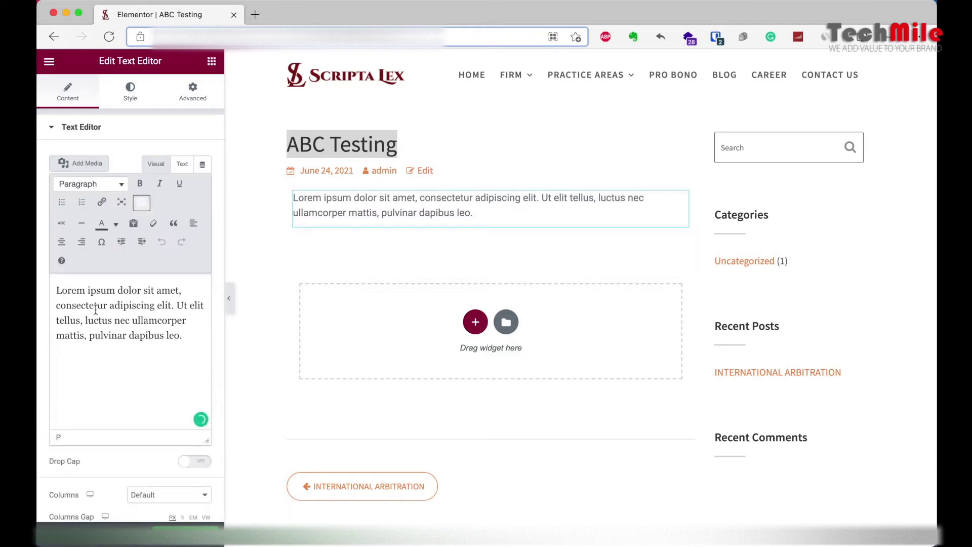
pyautogui.tripleClick(131, 319)
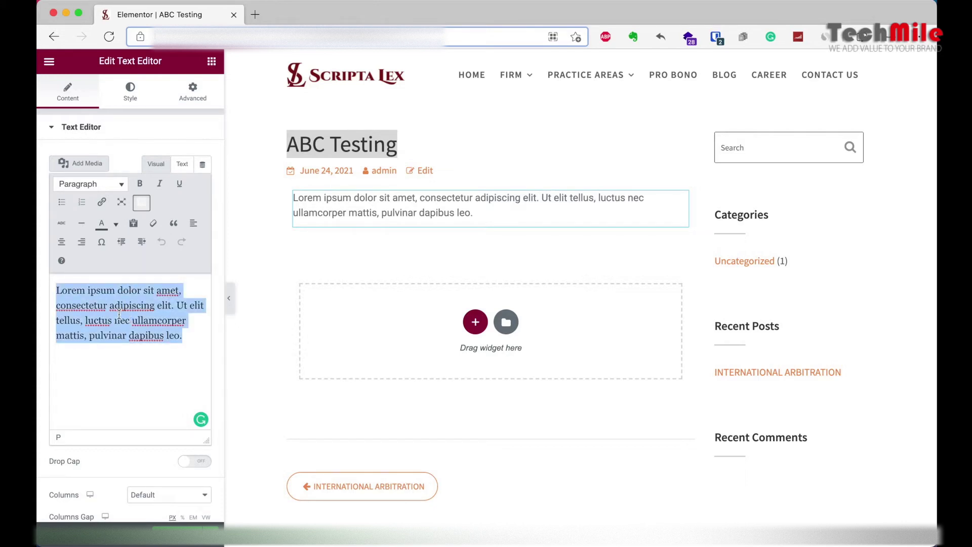
pyautogui.click(255, 12)
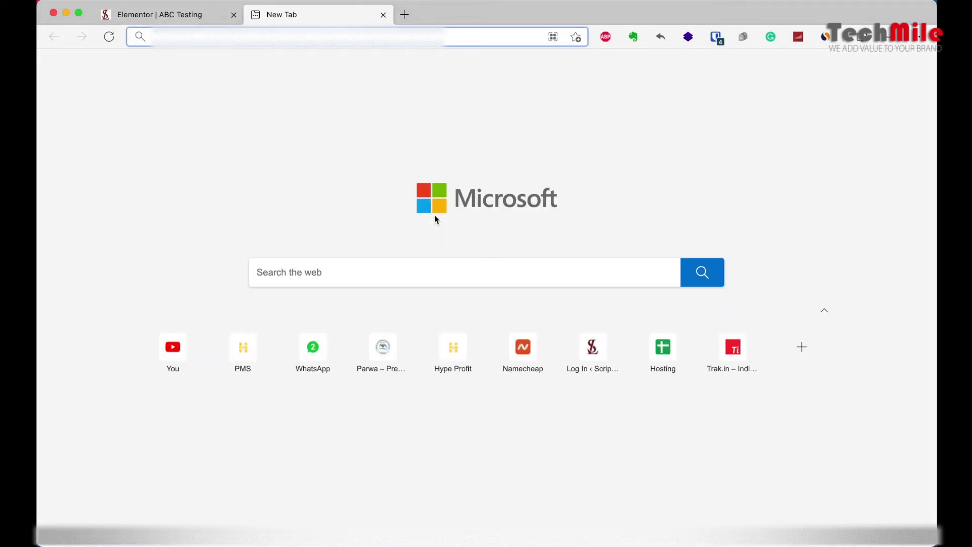
# Step: On Trak.in, open the '30% Indians Will Never Go To Office' article and select its body text
pyautogui.click(736, 361)
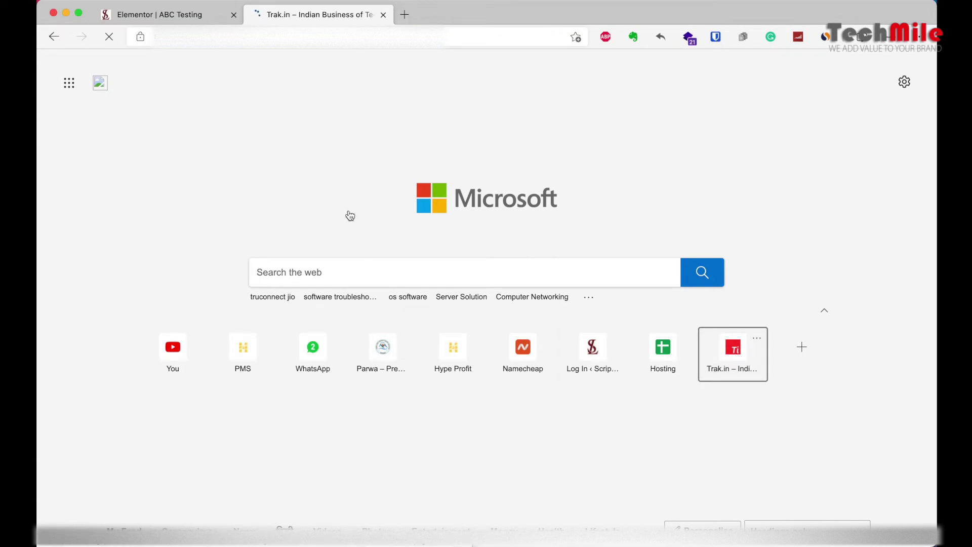
pyautogui.scroll(-5, 344, 213)
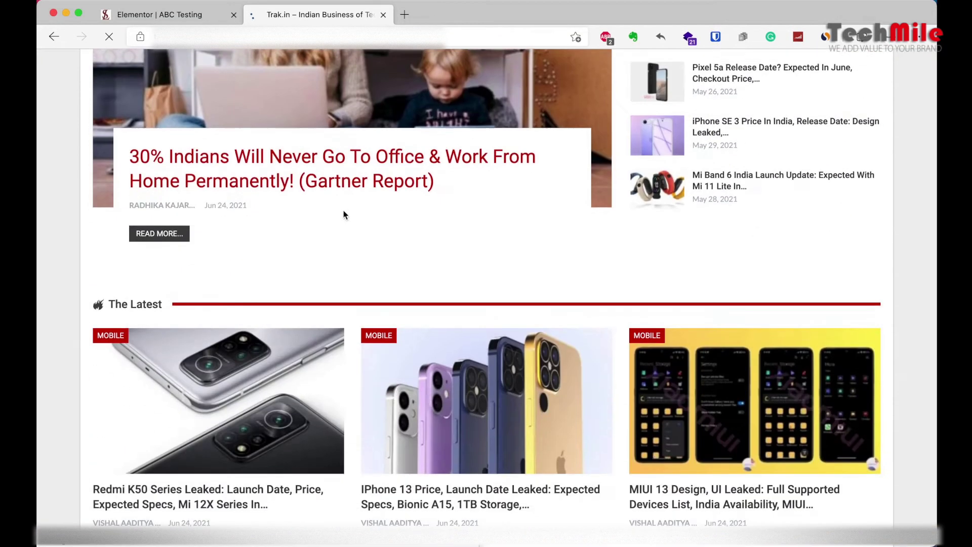
pyautogui.click(379, 241)
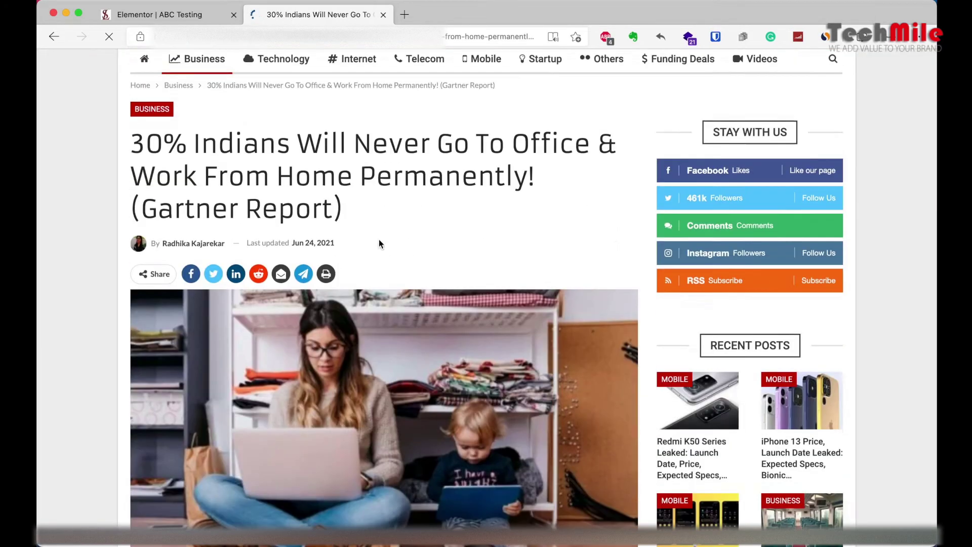
pyautogui.scroll(-10, 378, 243)
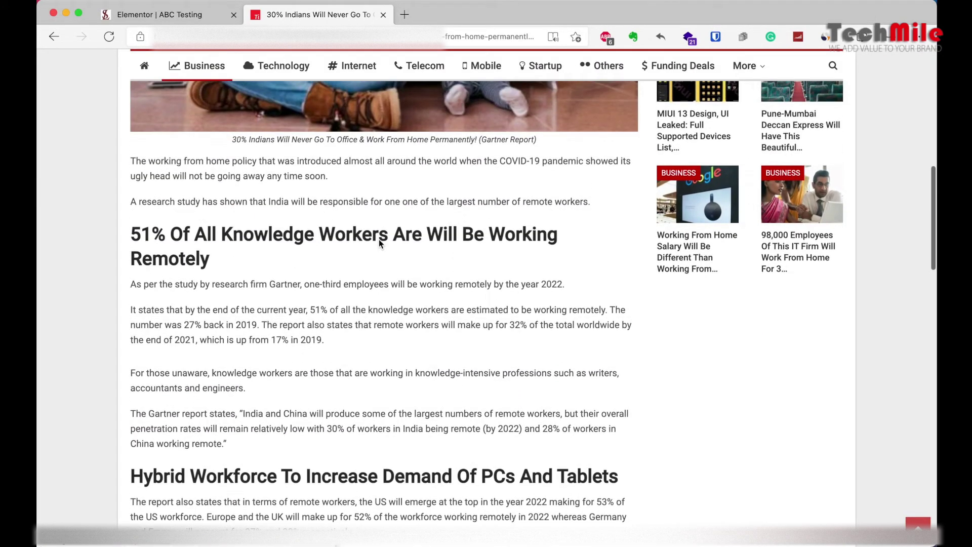
pyautogui.moveTo(131, 159); pyautogui.dragTo(520, 309)
pyautogui.press('super+c')
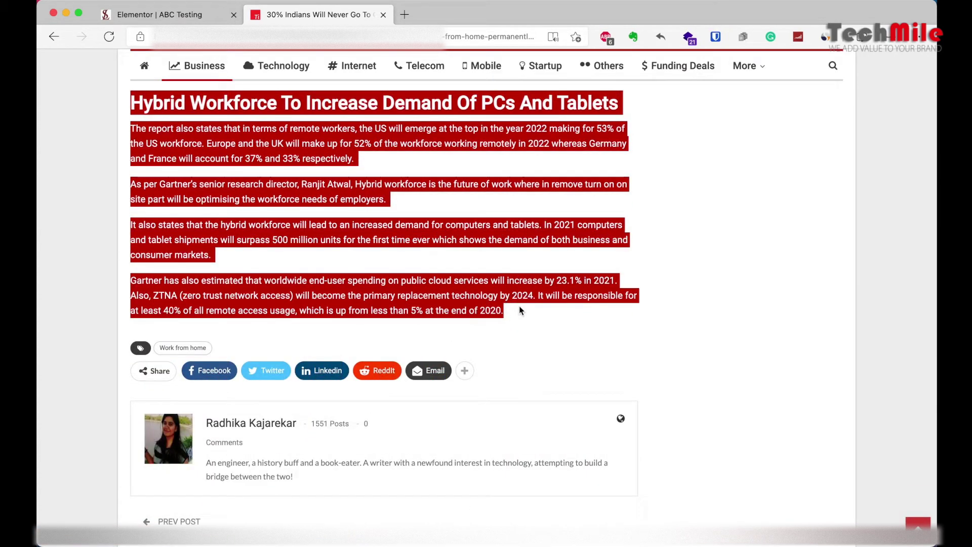
# Step: Paste the Gartner article over the Lorem ipsum placeholder and switch the widget to its Text (HTML) view
pyautogui.click(154, 16)
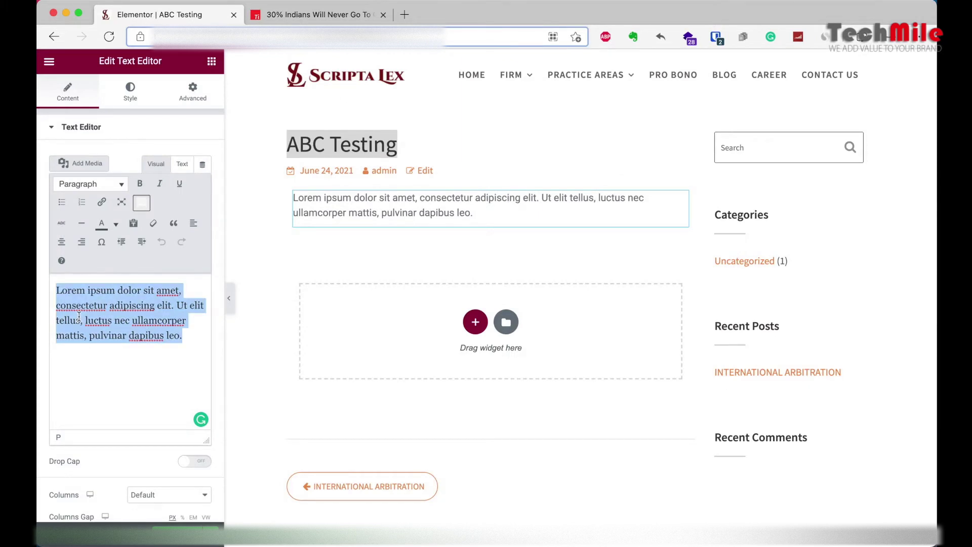
pyautogui.hotkey('ctrl', 'v')
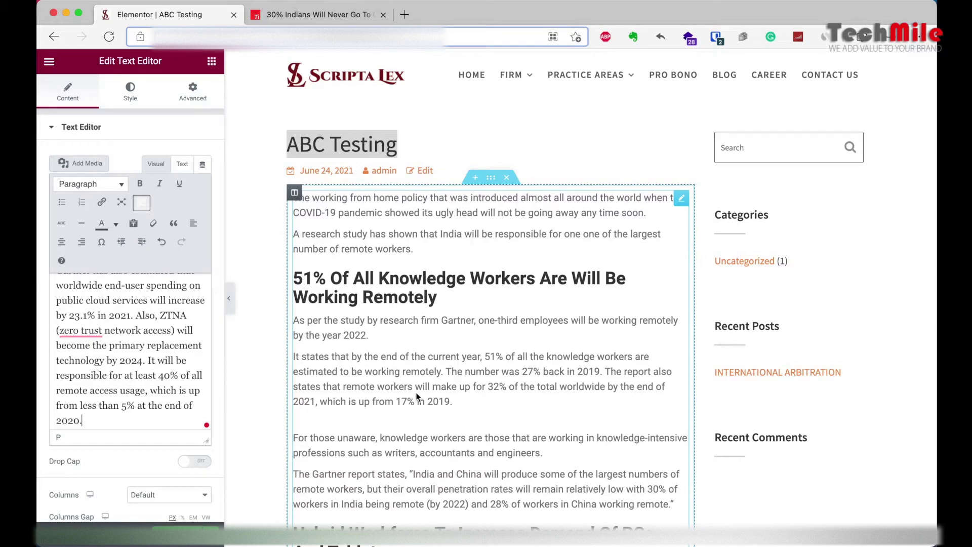
pyautogui.scroll(-10, 416, 396)
pyautogui.scroll(-3, 416, 396)
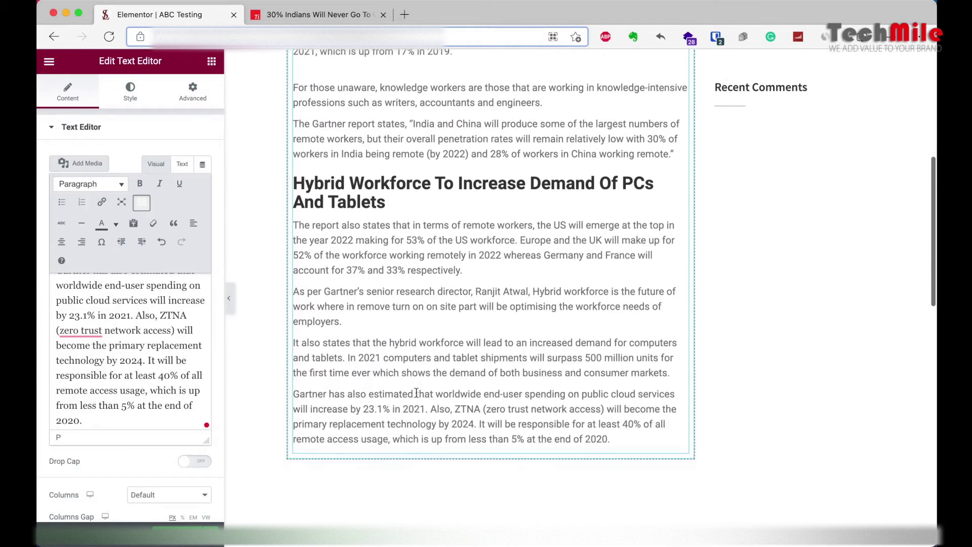
pyautogui.scroll(13, 416, 394)
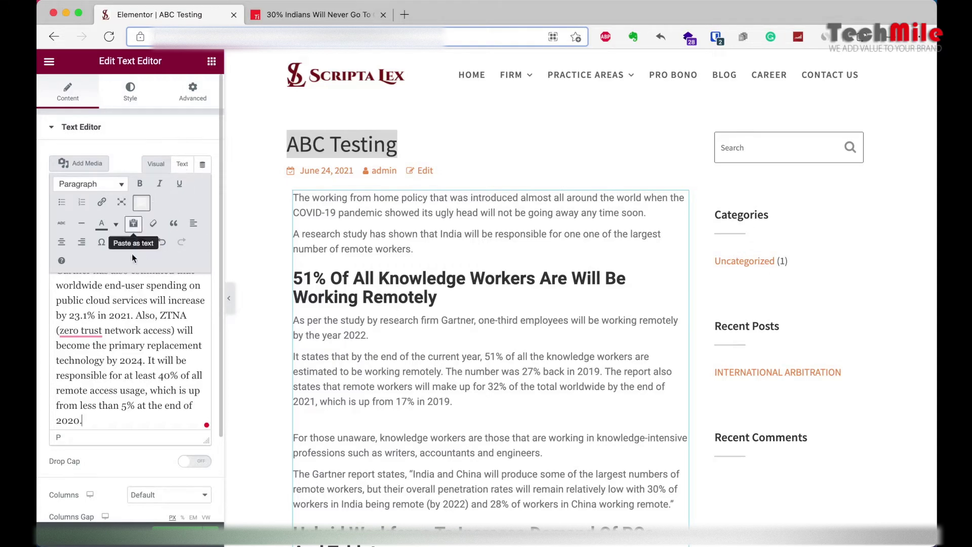
pyautogui.click(187, 163)
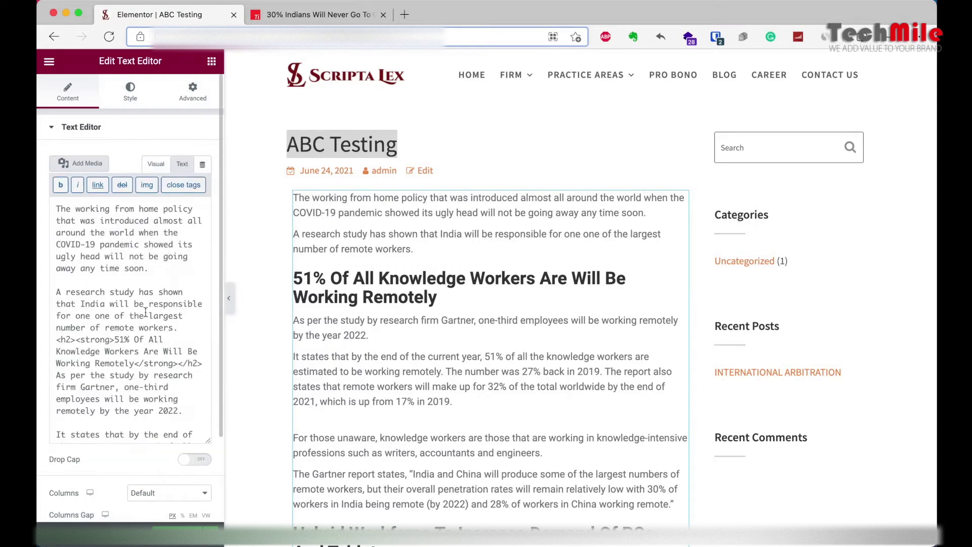
# Step: Replace the HTML source with the article as plain text and return to the Visual view
pyautogui.press('super+a')
pyautogui.press('super+v')
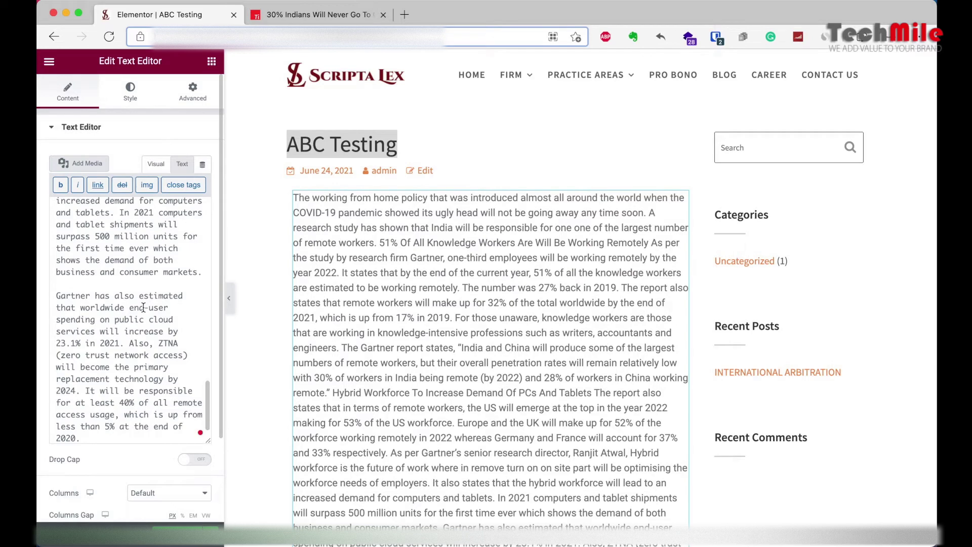
pyautogui.click(156, 163)
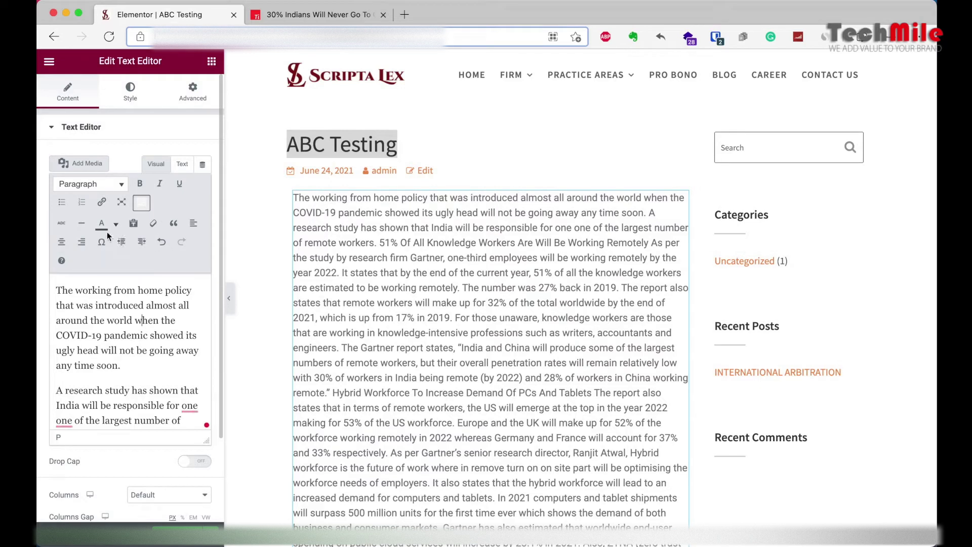
# Step: Make 'working' bold, italic and underlined, and add a blank line after the first paragraph
pyautogui.moveTo(76, 290); pyautogui.dragTo(114, 290)
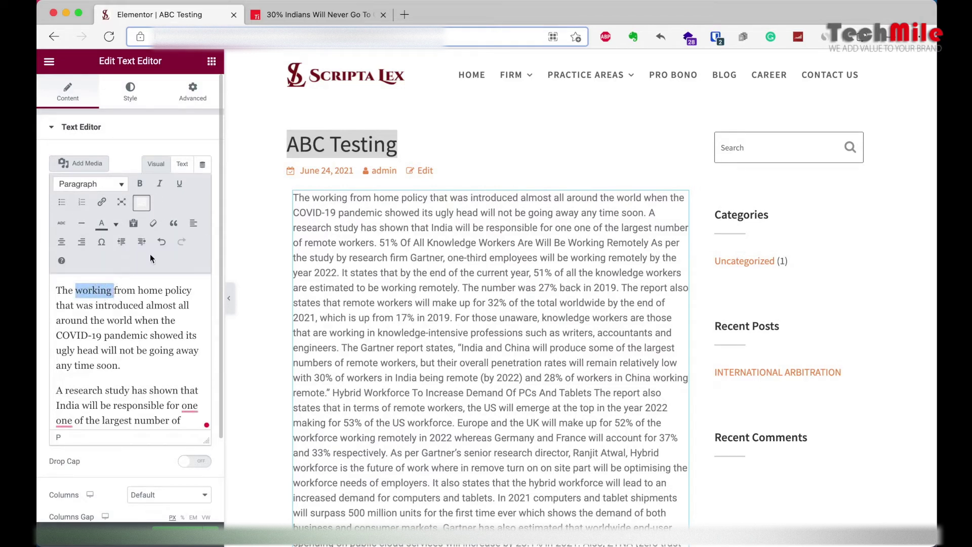
pyautogui.click(140, 185)
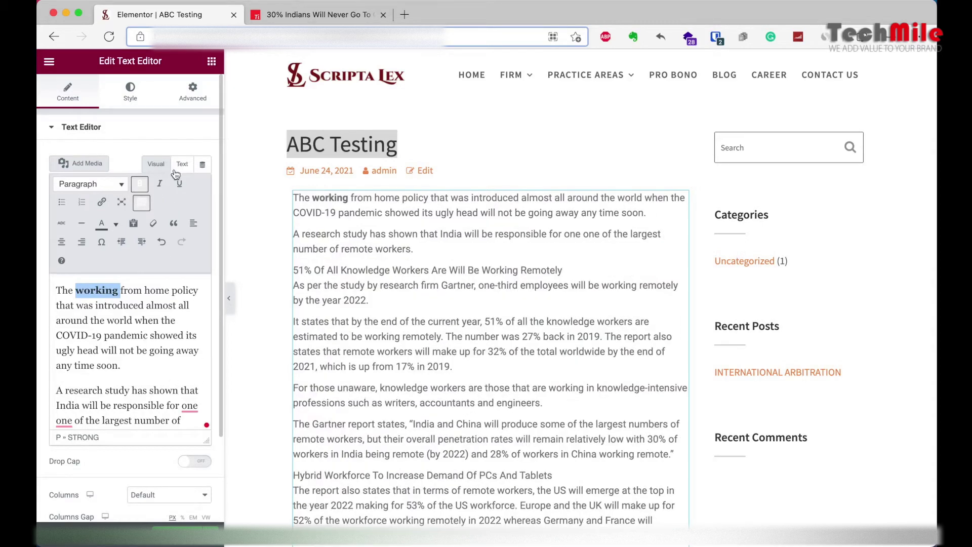
pyautogui.click(159, 184)
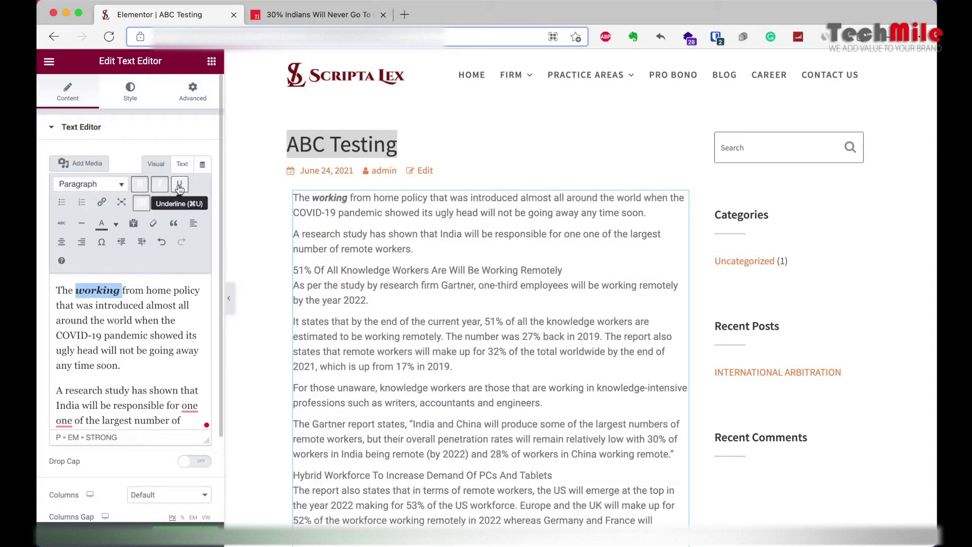
pyautogui.click(180, 185)
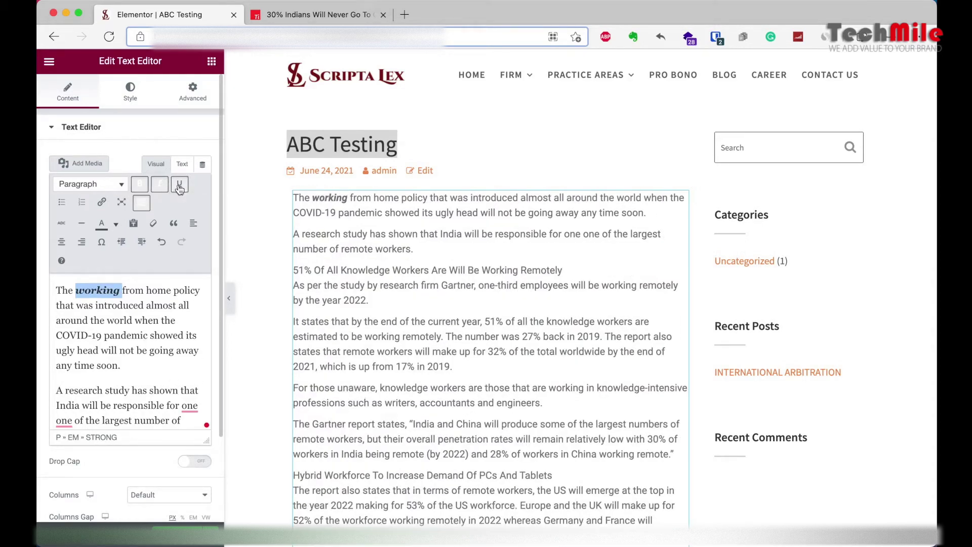
pyautogui.click(135, 320)
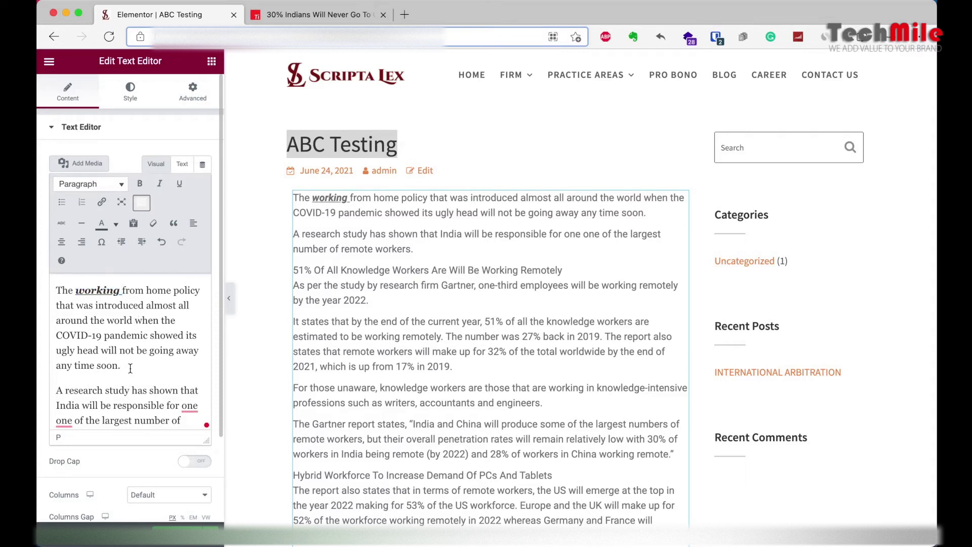
pyautogui.click(130, 369)
pyautogui.press('Return')
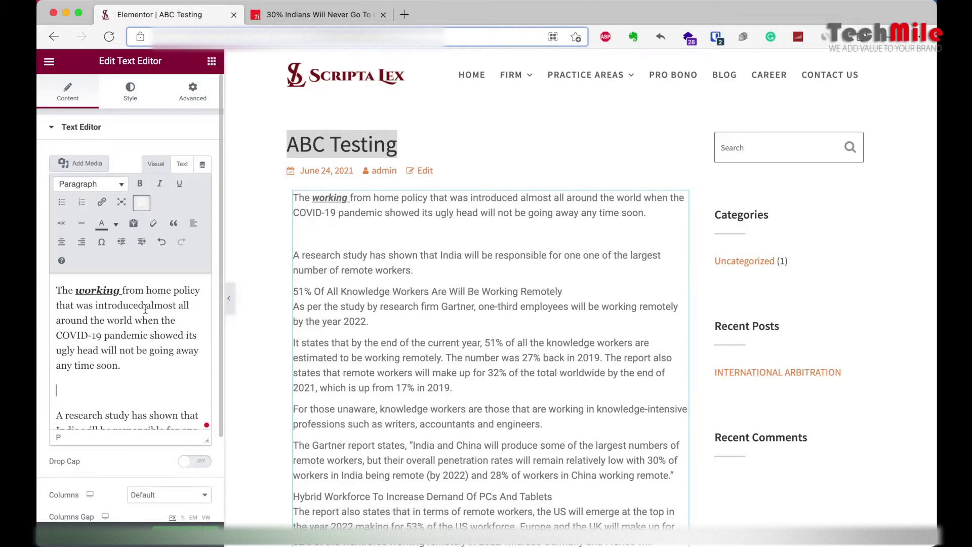
# Step: Paste the formatted article over all the editor text, restoring headings like '51% Of All Knowledge Workers…'
pyautogui.scroll(-5, 145, 309)
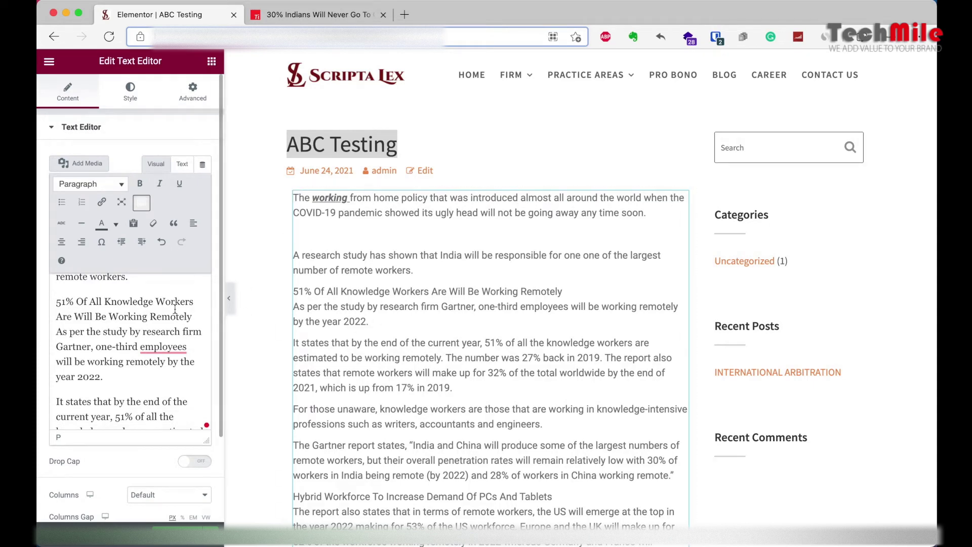
pyautogui.press('super+a')
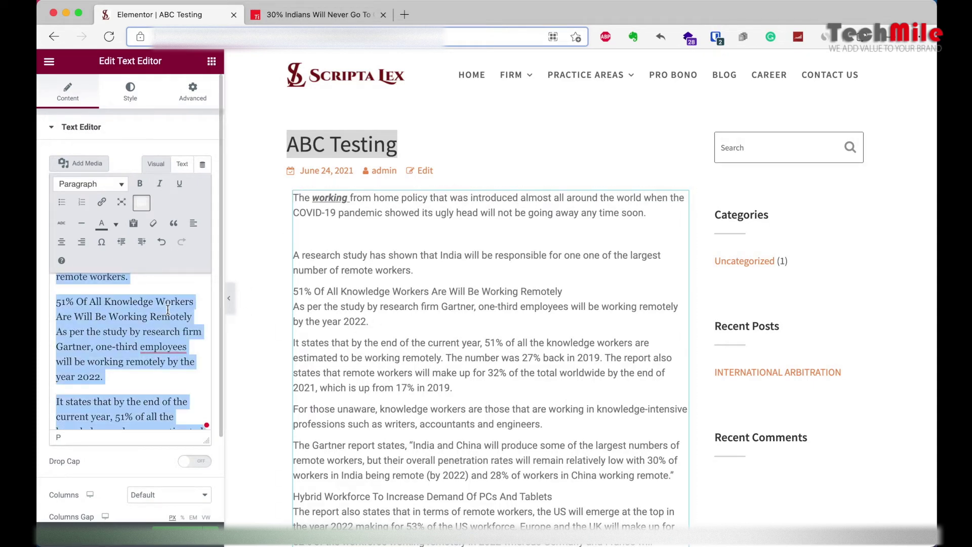
pyautogui.press('super+v')
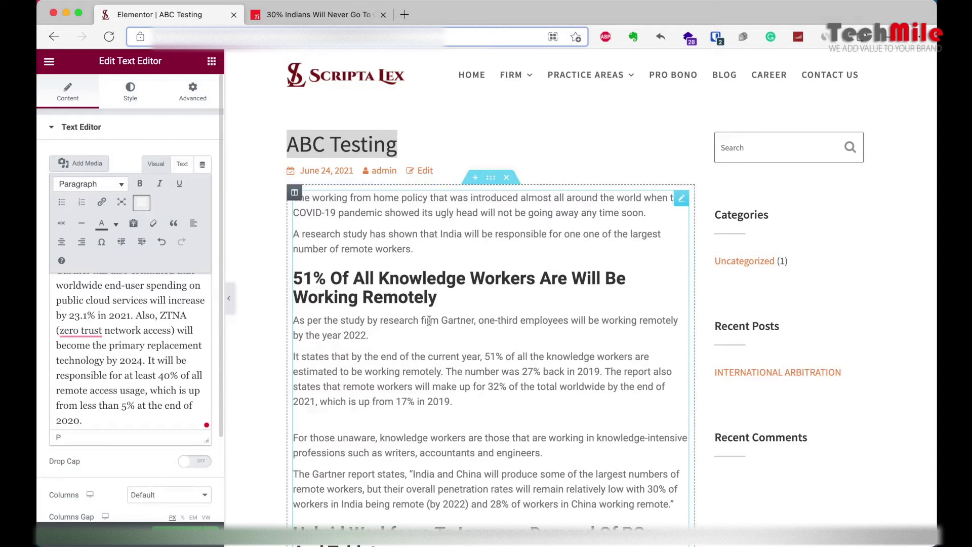
pyautogui.scroll(-3, 442, 308)
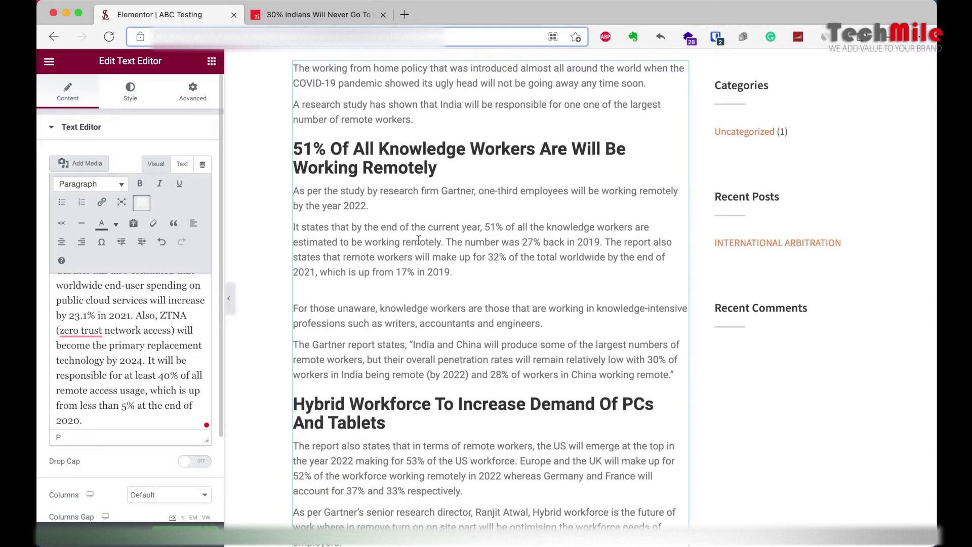
pyautogui.scroll(2, 350, 222)
pyautogui.scroll(1, 350, 223)
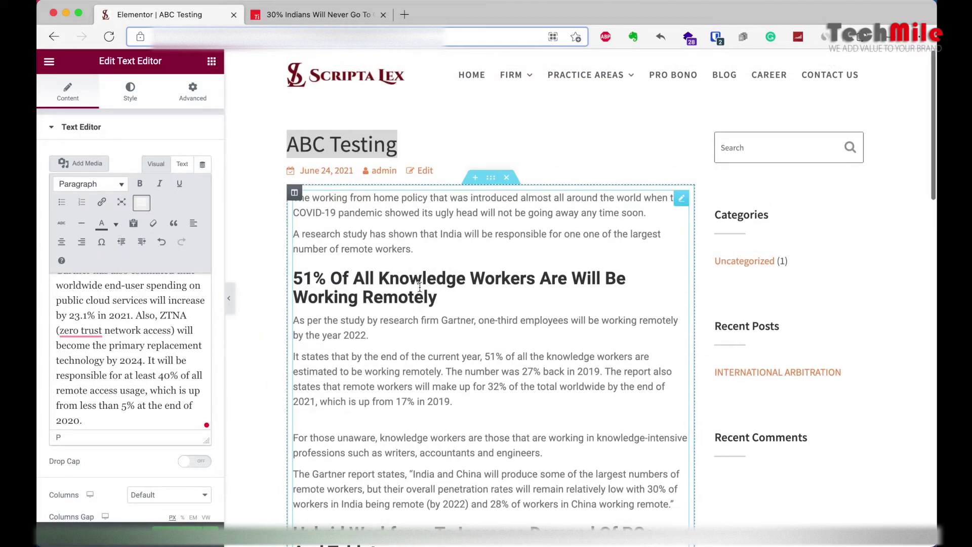
pyautogui.scroll(-10, 420, 285)
pyautogui.scroll(10, 420, 287)
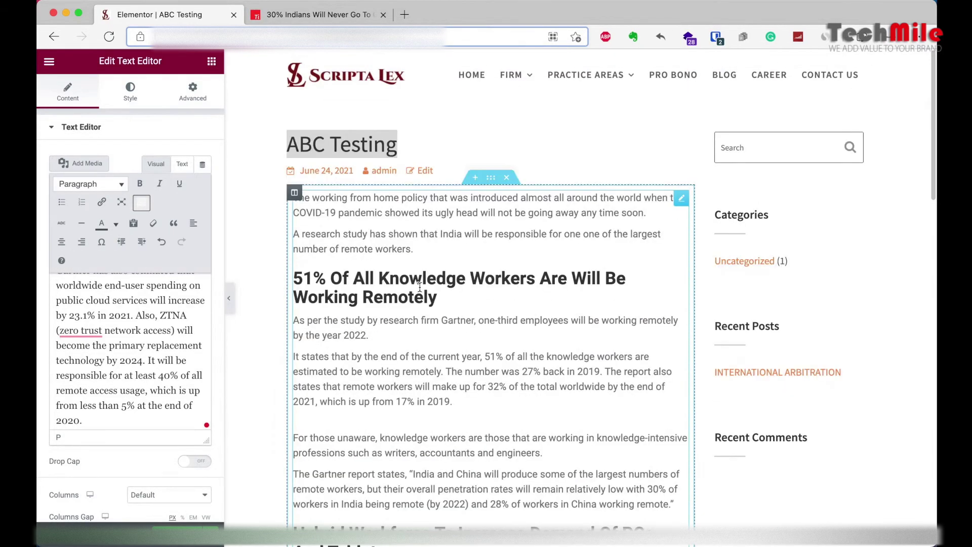
pyautogui.scroll(-4, 419, 287)
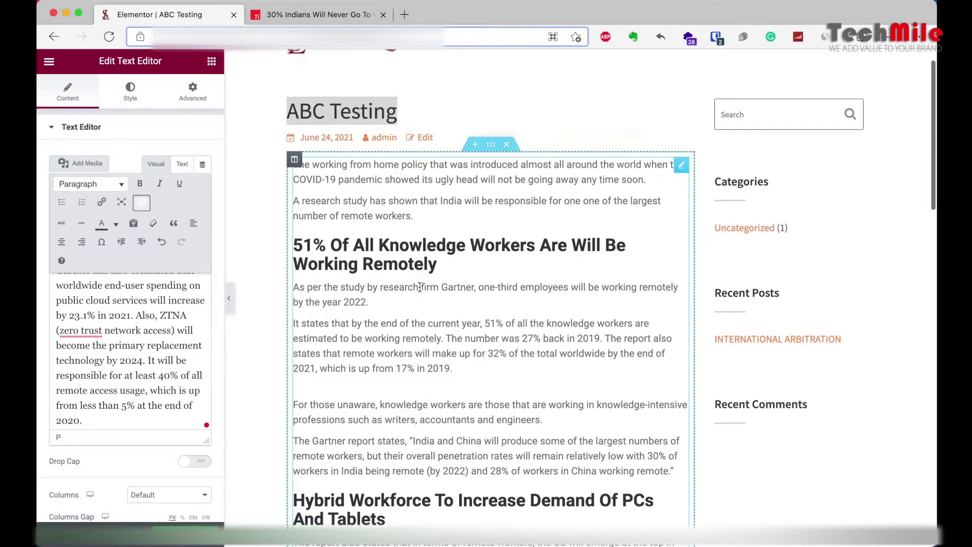
pyautogui.scroll(-7, 419, 286)
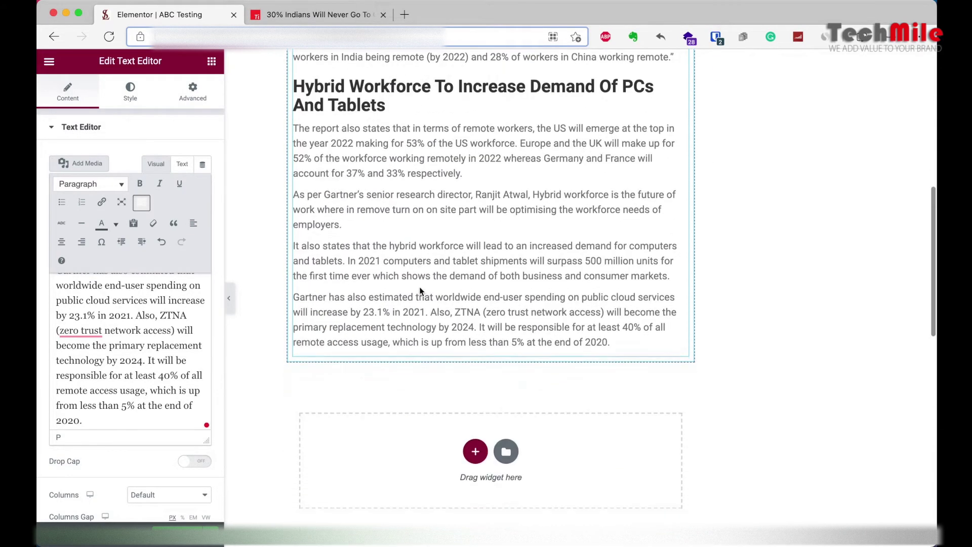
pyautogui.scroll(3, 486, 166)
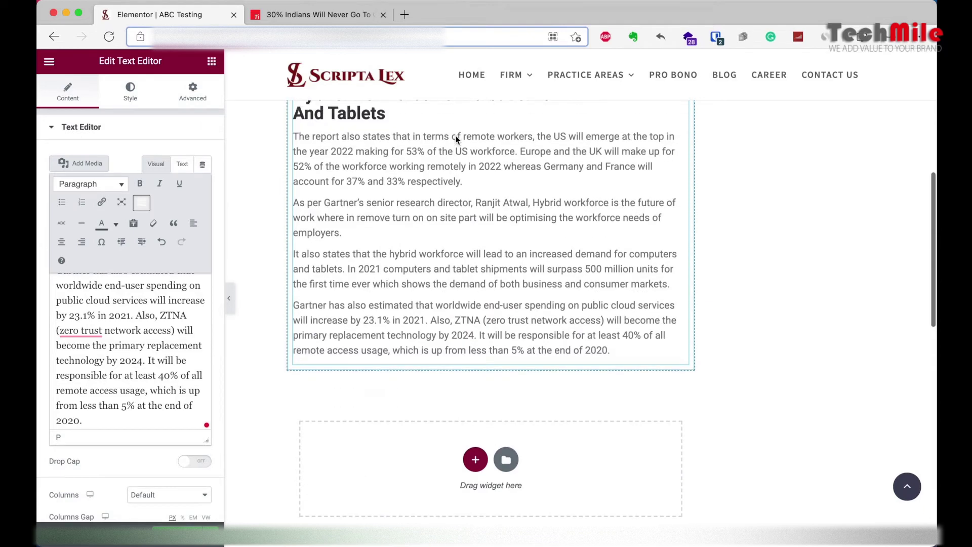
# Step: Place an Image widget below the article text and open the Insert Media library to choose its picture
pyautogui.click(211, 62)
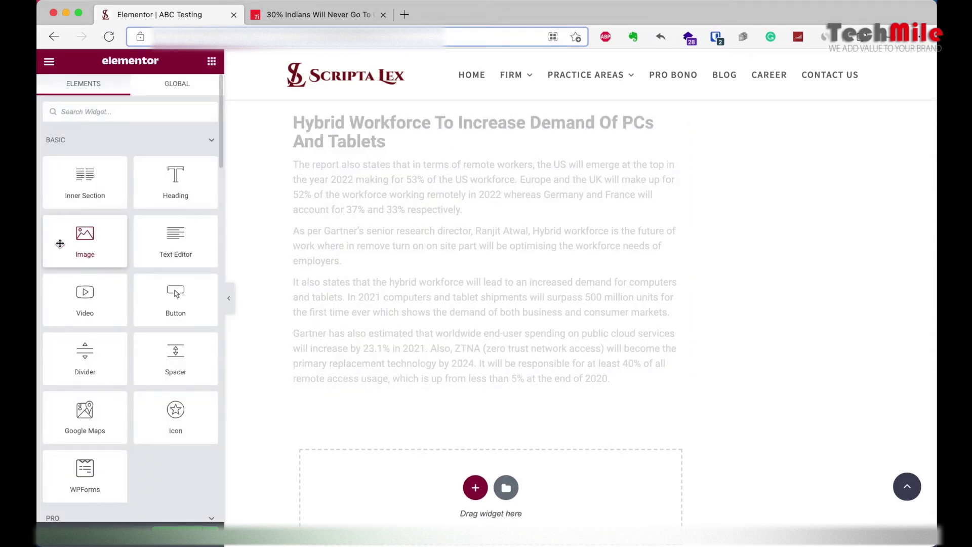
pyautogui.moveTo(85, 239); pyautogui.dragTo(507, 367)
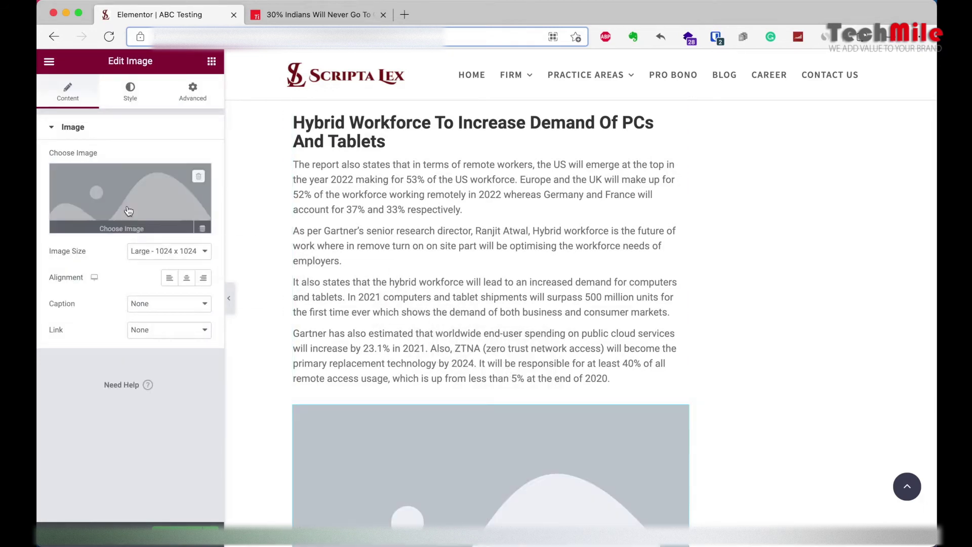
pyautogui.click(110, 189)
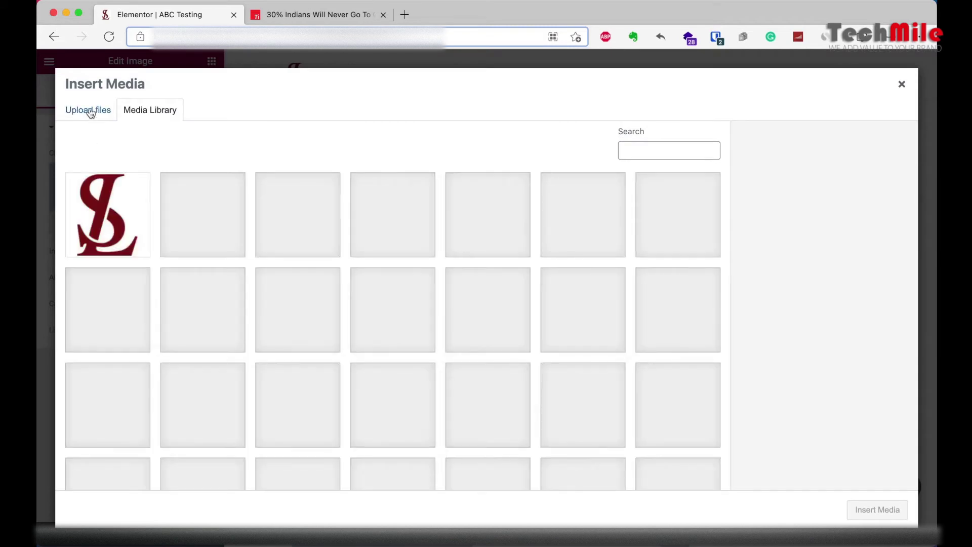
# Step: Upload 2 Coming-soon.png from the Desktop to the media library and insert it into the image block
pyautogui.click(90, 111)
pyautogui.click(458, 292)
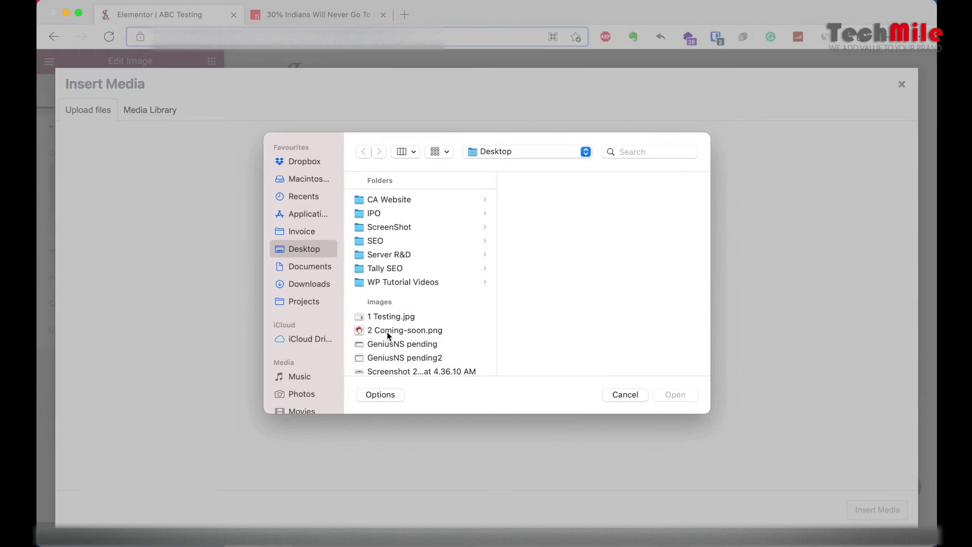
pyautogui.click(391, 334)
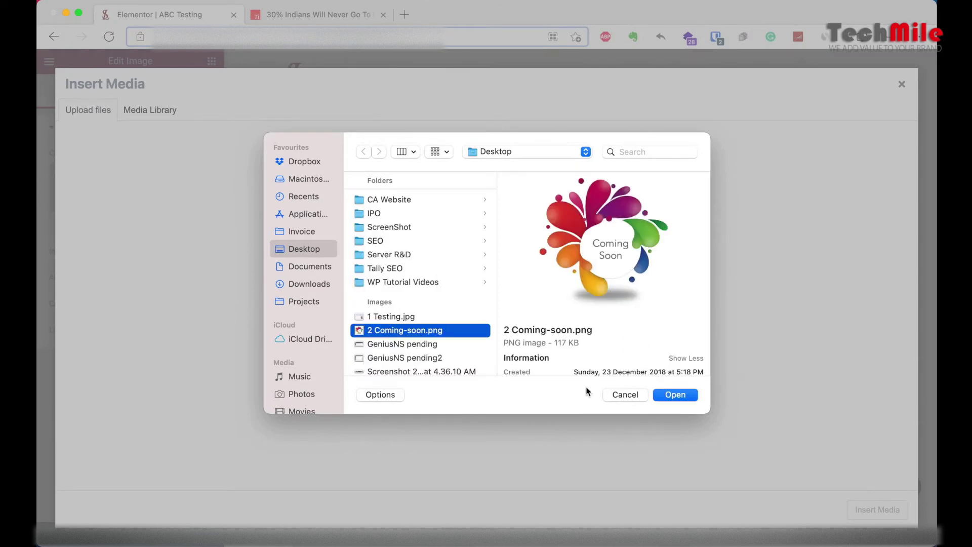
pyautogui.click(662, 394)
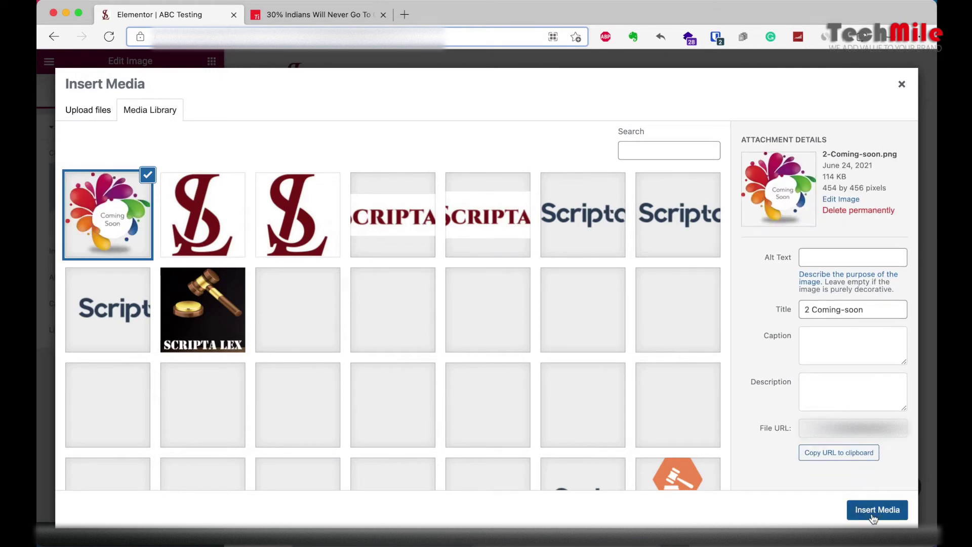
pyautogui.click(876, 510)
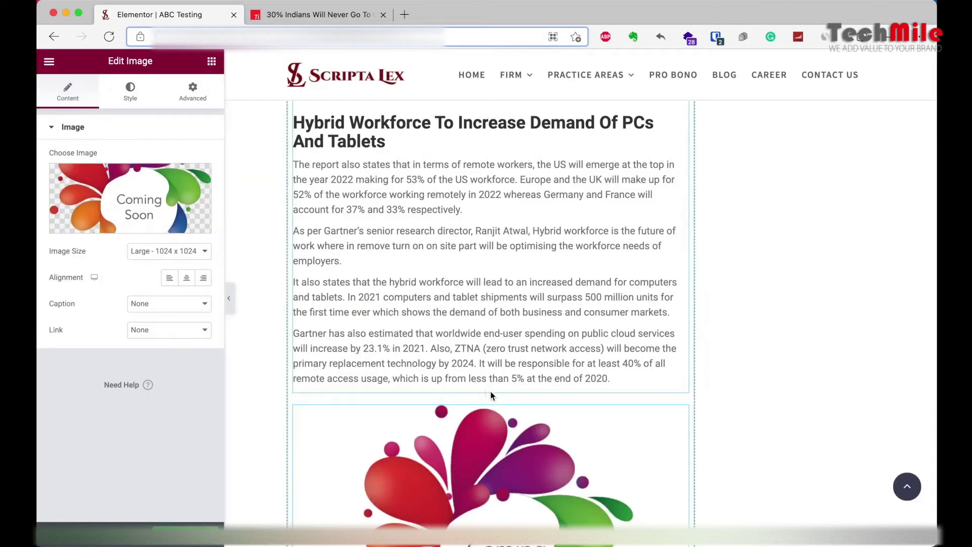
# Step: Try Thumbnail - 150 x 150 on the Coming Soon image, then settle on Medium - 300 x 300
pyautogui.scroll(-5, 515, 446)
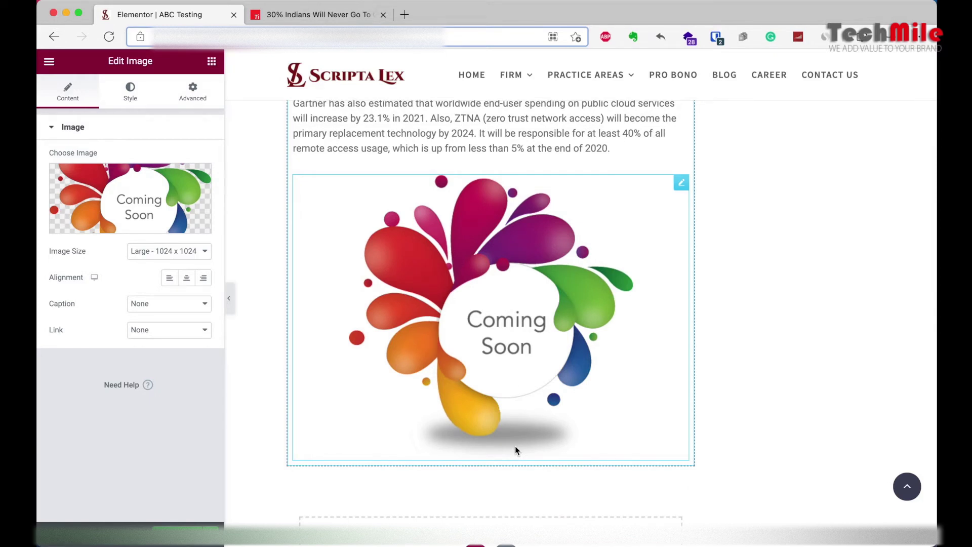
pyautogui.click(145, 252)
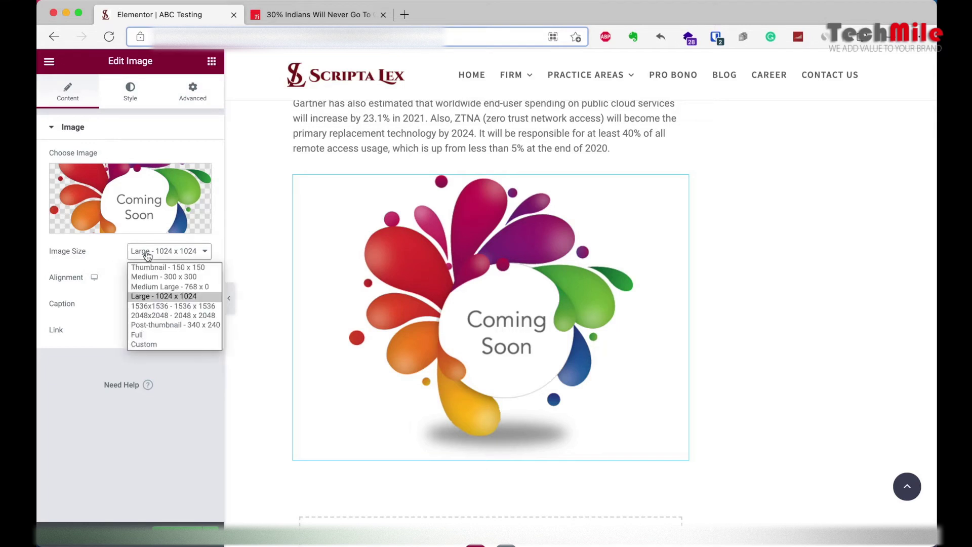
pyautogui.click(169, 267)
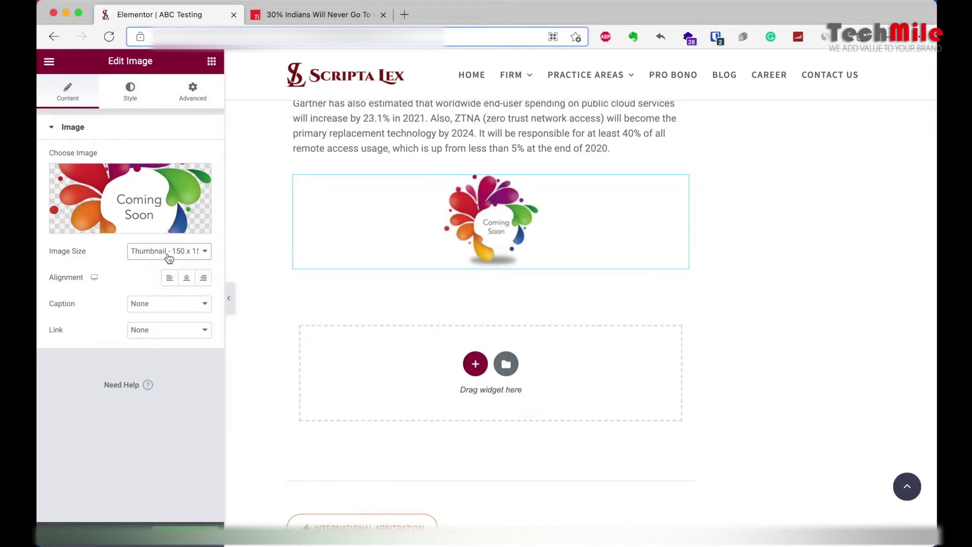
pyautogui.click(169, 258)
pyautogui.click(164, 269)
pyautogui.click(161, 253)
pyautogui.click(157, 278)
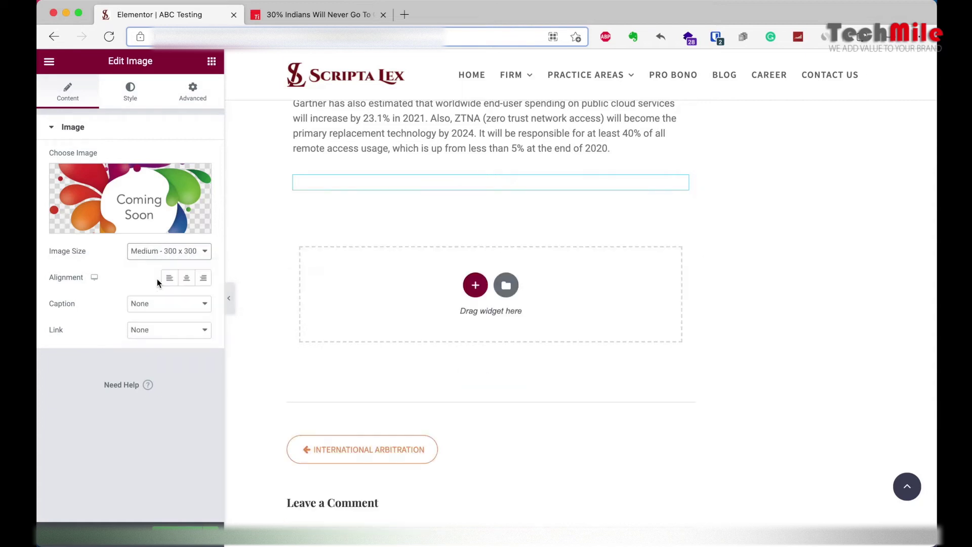
pyautogui.click(159, 254)
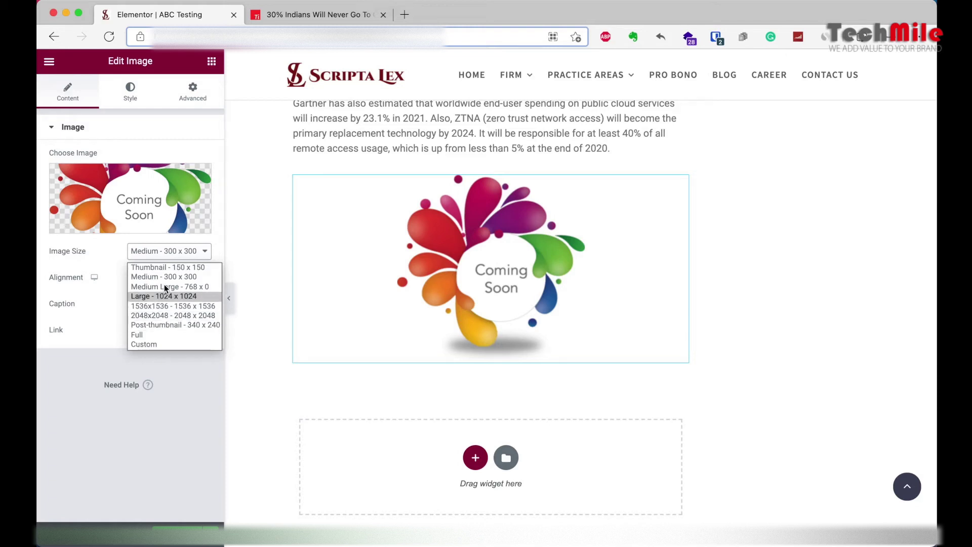
# Step: Apply a custom 100 x 500 size to the Coming Soon image
pyautogui.click(156, 345)
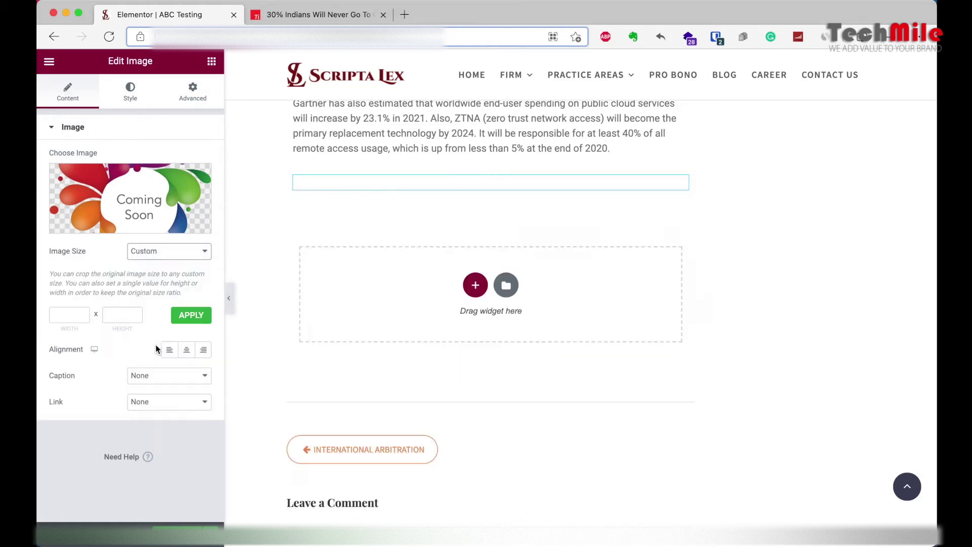
pyautogui.write('100')
pyautogui.click(118, 315)
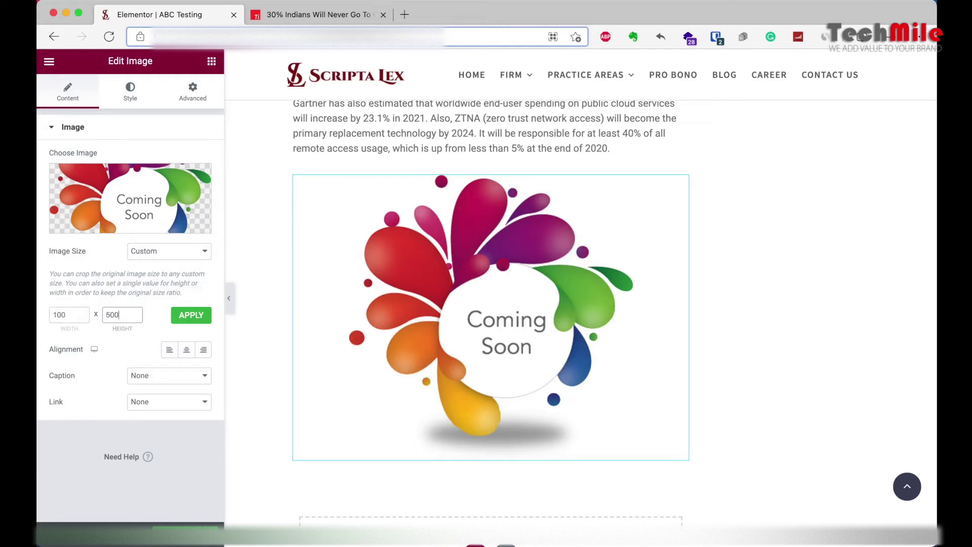
pyautogui.click(188, 316)
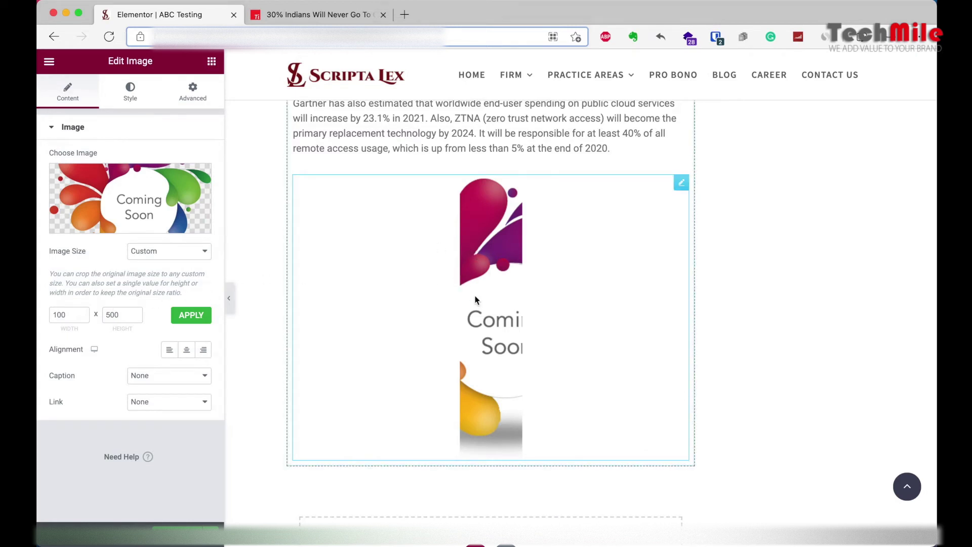
# Step: Clear the custom width and height, then set the image back to Medium - 300 x 300
pyautogui.click(168, 255)
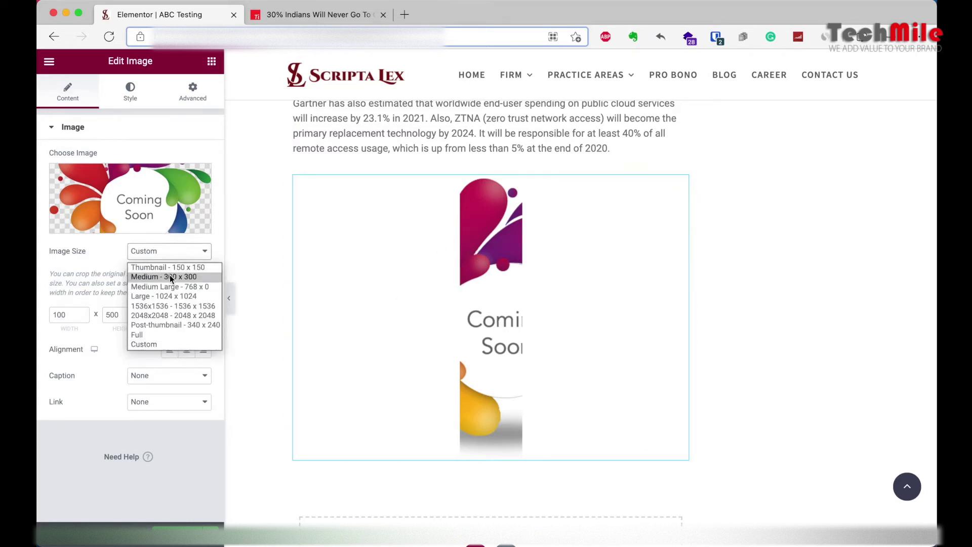
pyautogui.click(63, 314)
pyautogui.press('BackSpace')
pyautogui.doubleClick(116, 317)
pyautogui.press('BackSpace')
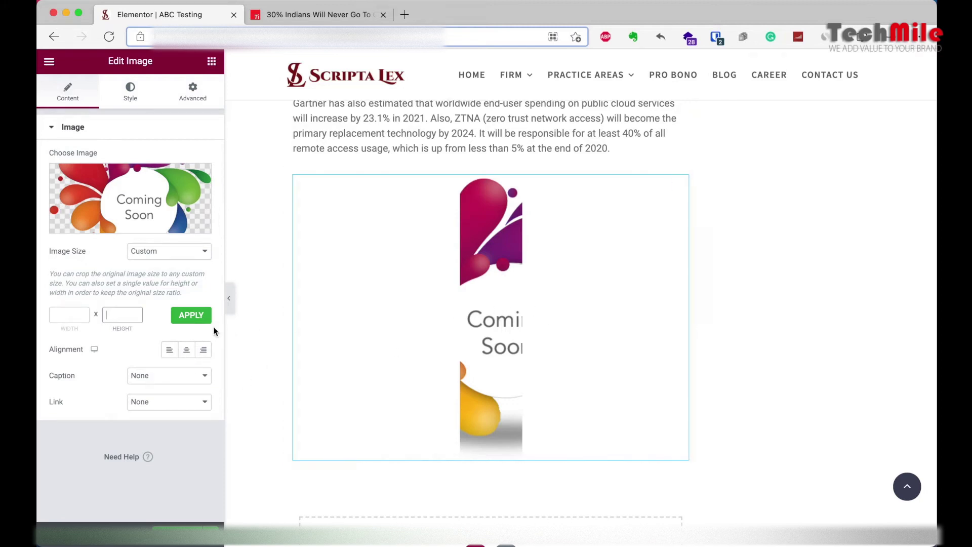
pyautogui.click(191, 315)
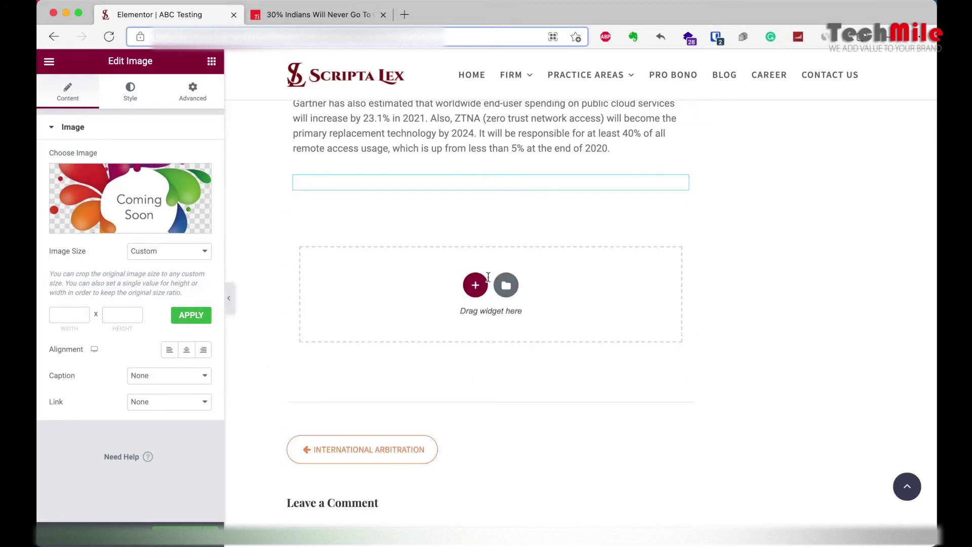
pyautogui.click(150, 252)
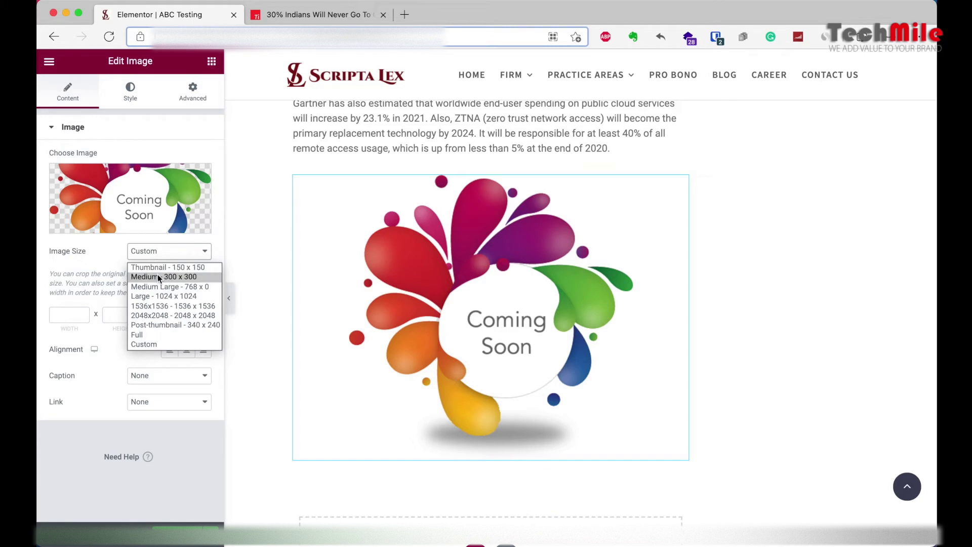
pyautogui.click(157, 277)
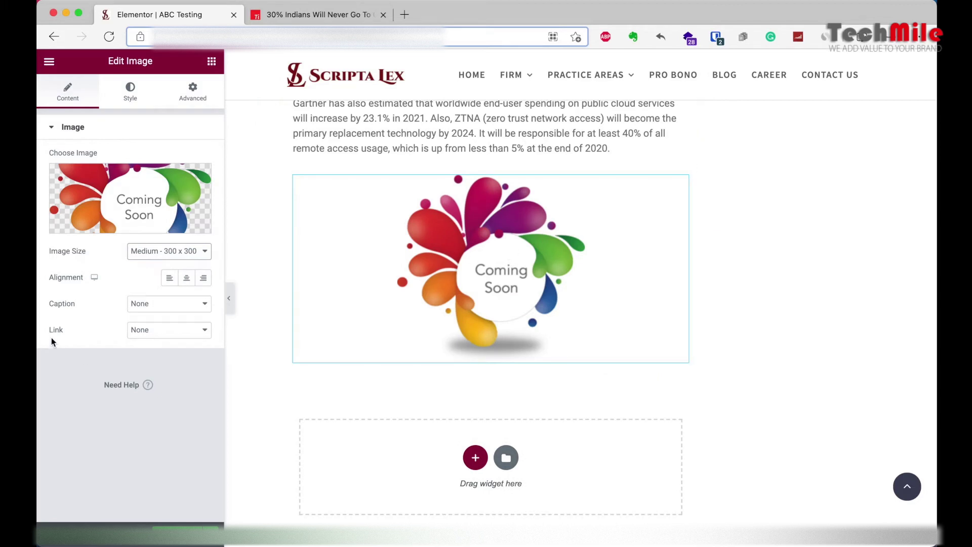
pyautogui.click(144, 334)
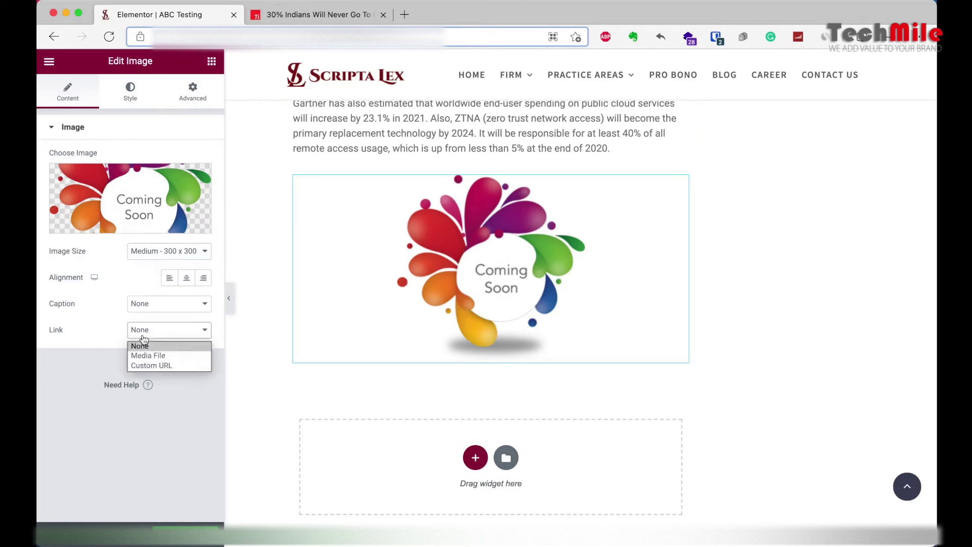
pyautogui.click(164, 365)
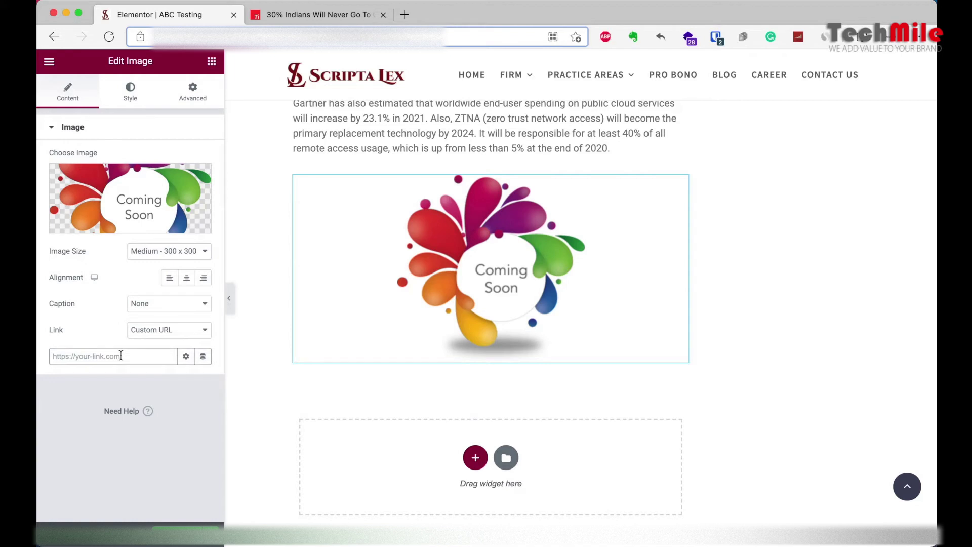
pyautogui.write('https://google.com')
pyautogui.click(186, 355)
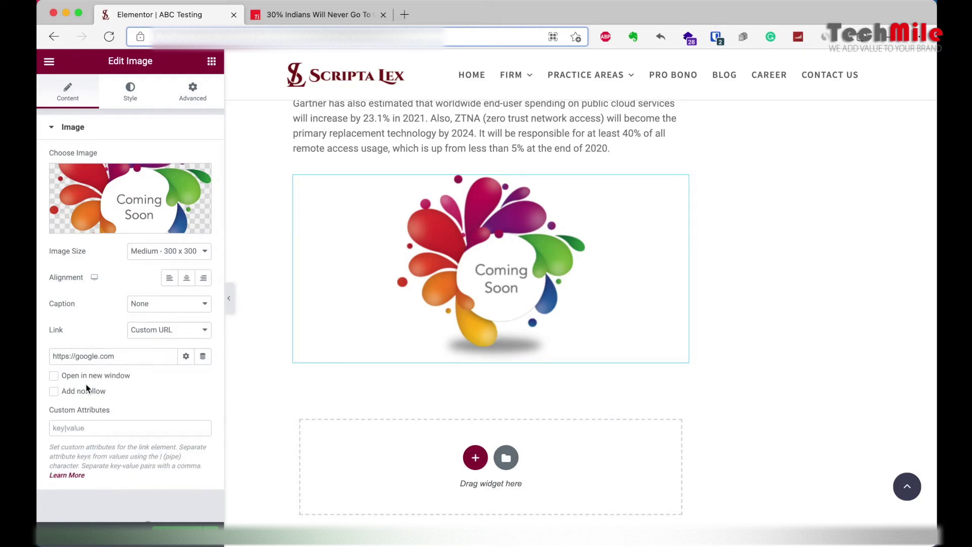
pyautogui.click(86, 379)
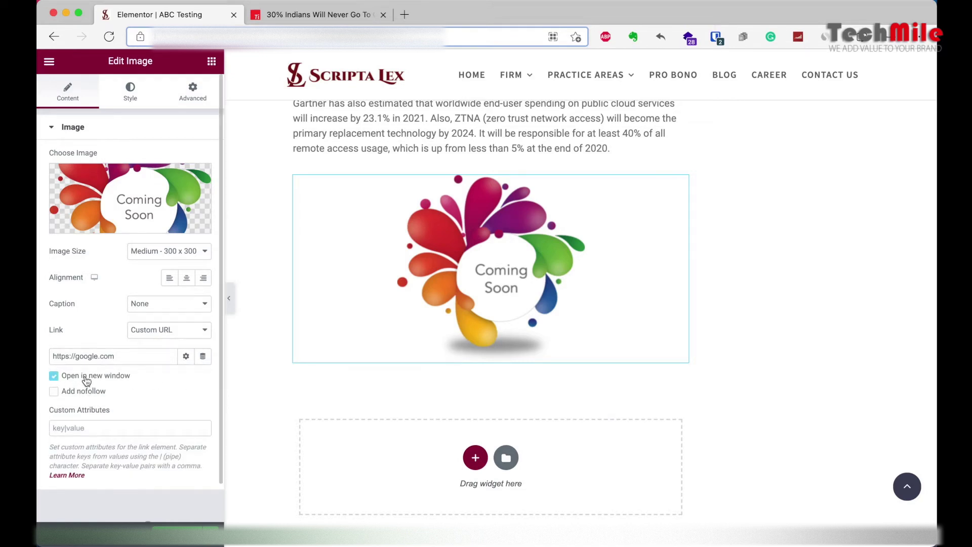
pyautogui.click(86, 381)
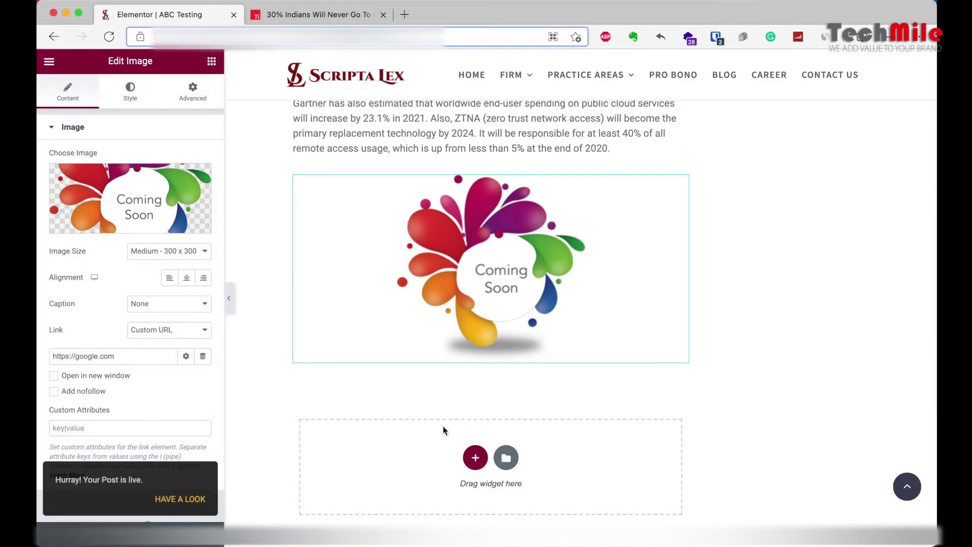
# Step: Go to the scriptalex site in a new tab and open its BLOG page
pyautogui.click(412, 18)
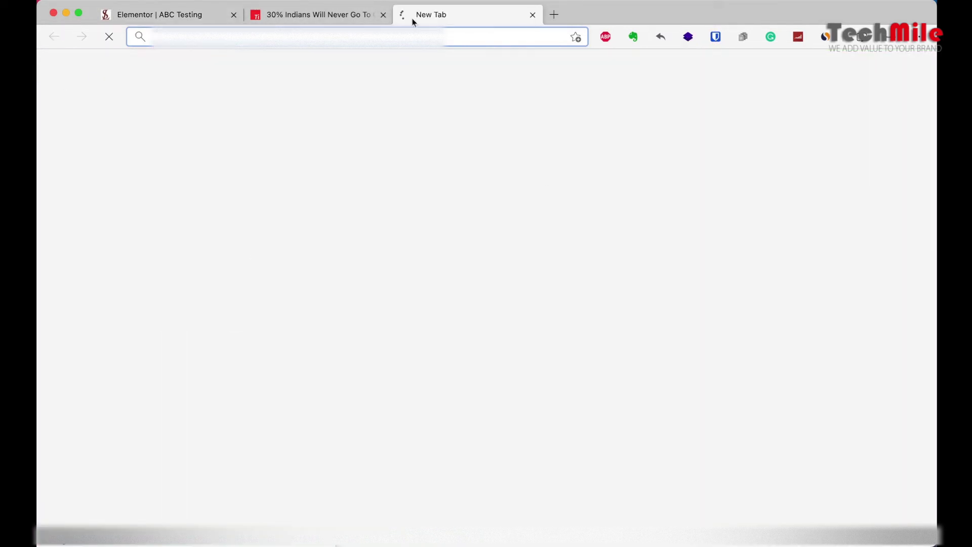
pyautogui.write('scriptalex')
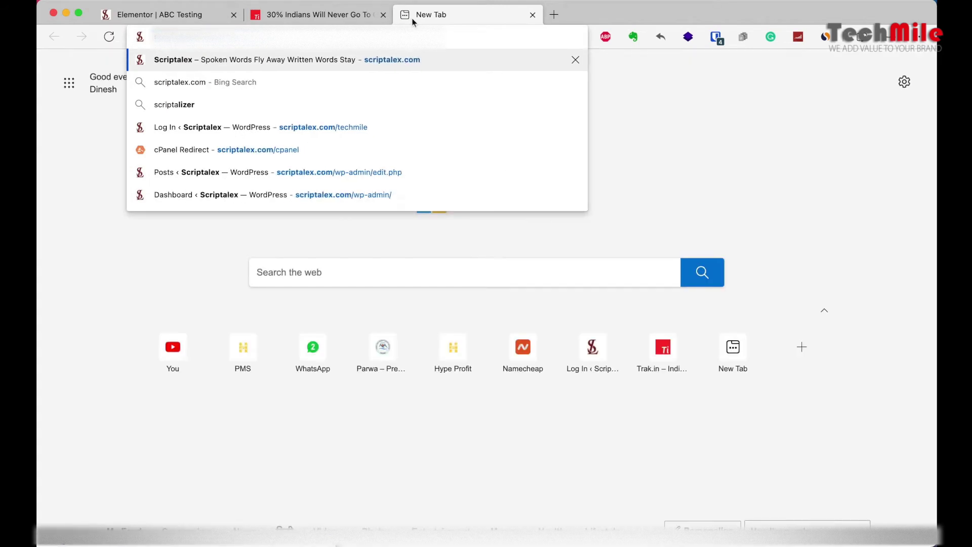
pyautogui.press('Return')
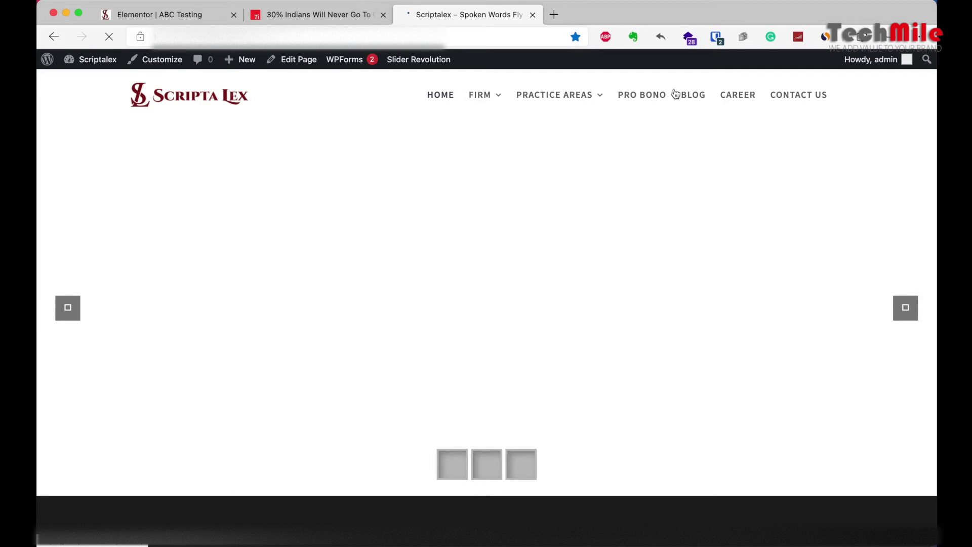
pyautogui.click(692, 96)
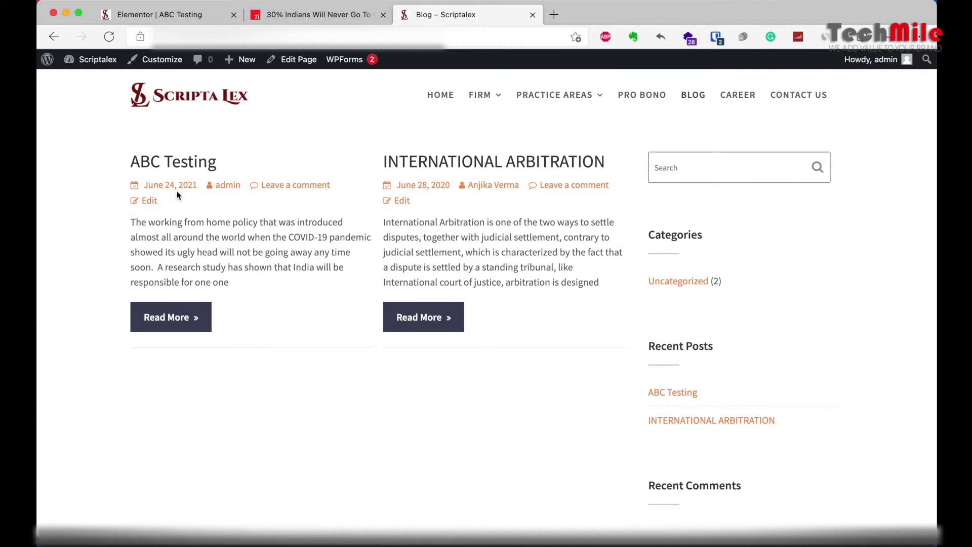
# Step: Open the full ABC Testing post via Read More and scroll through its content
pyautogui.moveTo(126, 160); pyautogui.dragTo(205, 232)
pyautogui.click(161, 223)
pyautogui.click(177, 317)
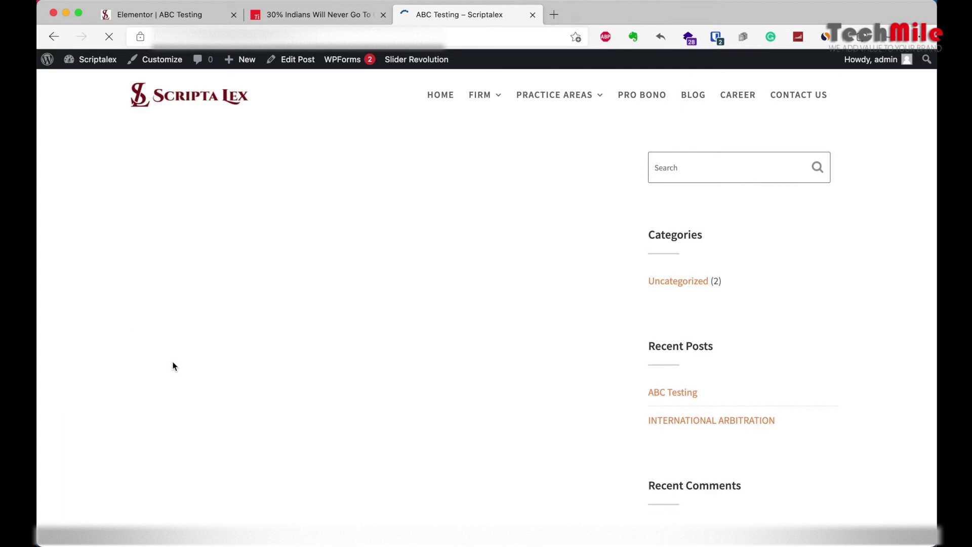
pyautogui.scroll(-8, 450, 297)
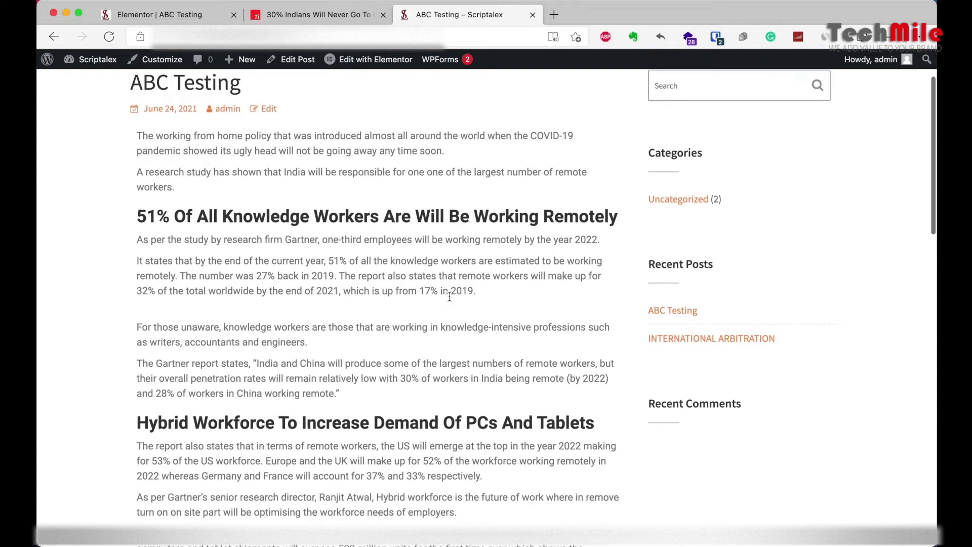
pyautogui.scroll(9, 450, 298)
pyautogui.scroll(-2, 449, 296)
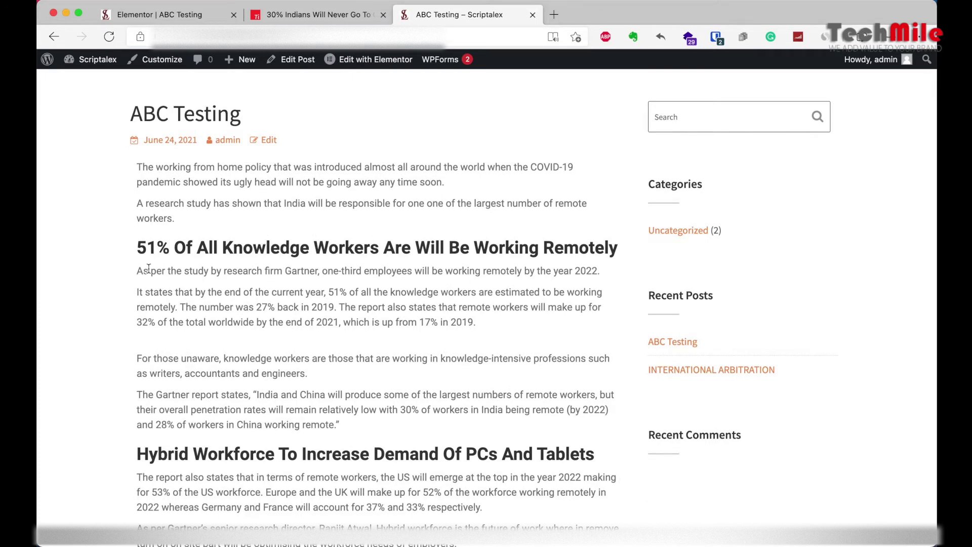
pyautogui.moveTo(135, 272); pyautogui.dragTo(357, 429)
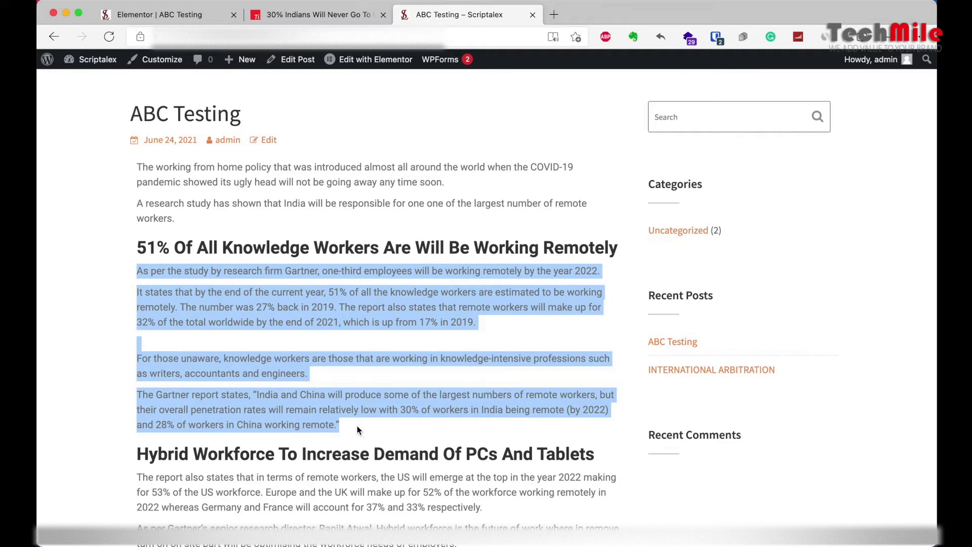
pyautogui.click(604, 325)
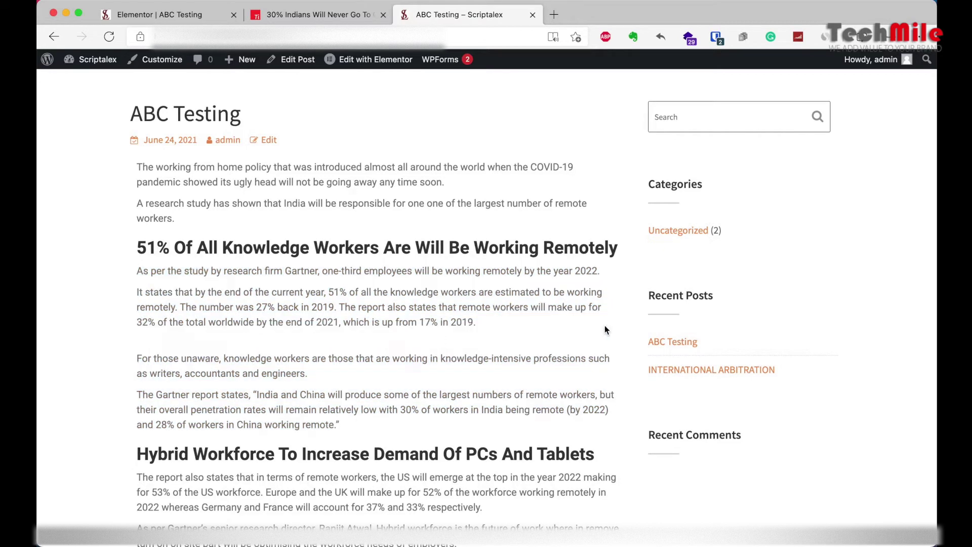
pyautogui.scroll(-5, 564, 384)
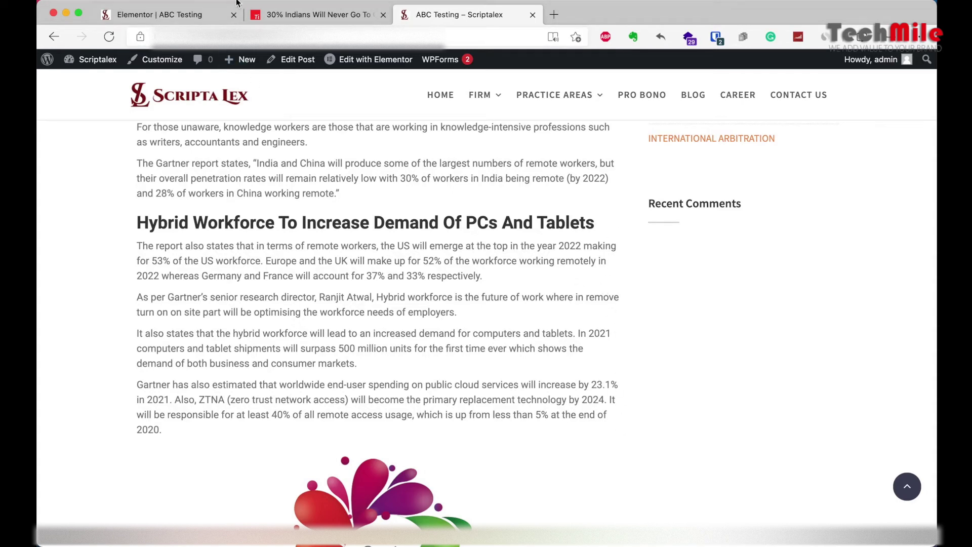
# Step: Back in Elementor, select the article text widget and show its Style settings
pyautogui.click(175, 17)
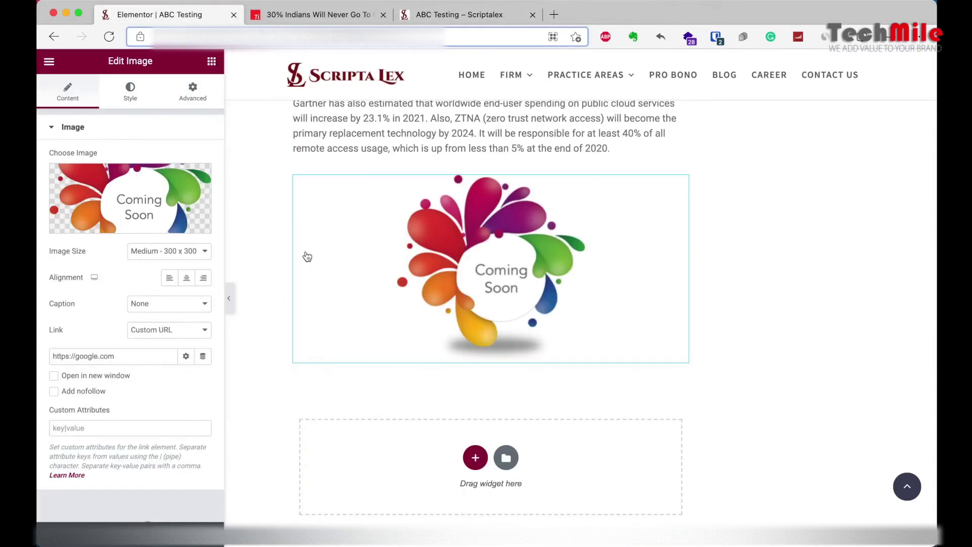
pyautogui.scroll(5, 457, 170)
pyautogui.click(493, 305)
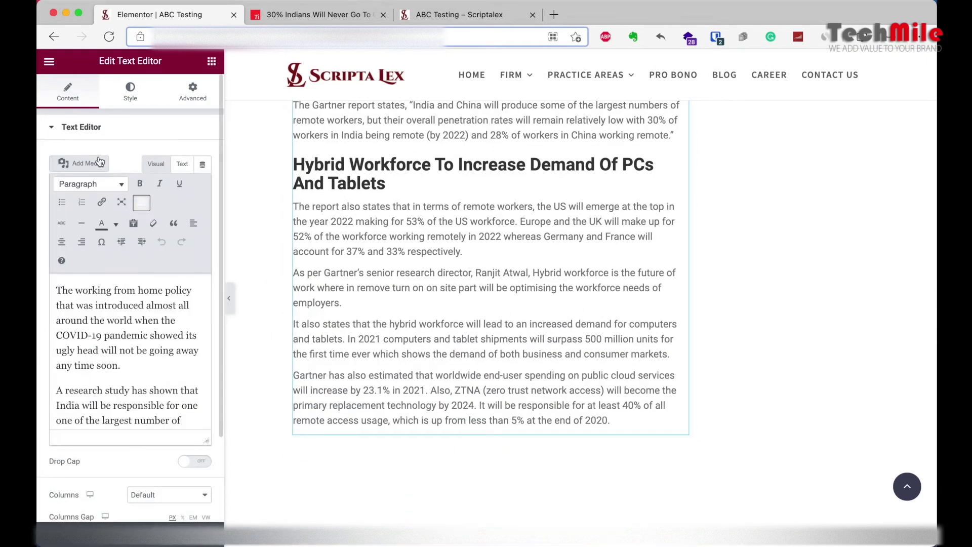
pyautogui.scroll(-5, 106, 354)
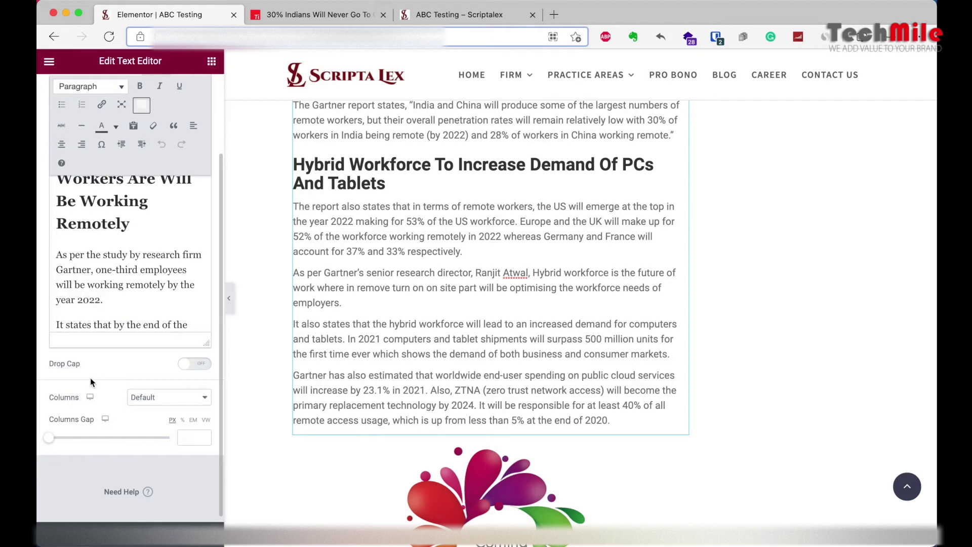
pyautogui.scroll(10, 90, 377)
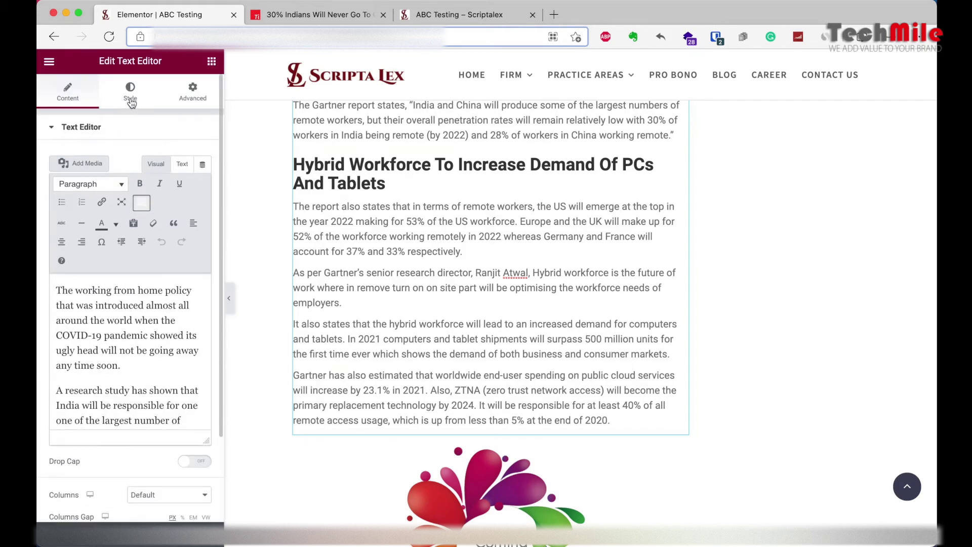
pyautogui.click(130, 101)
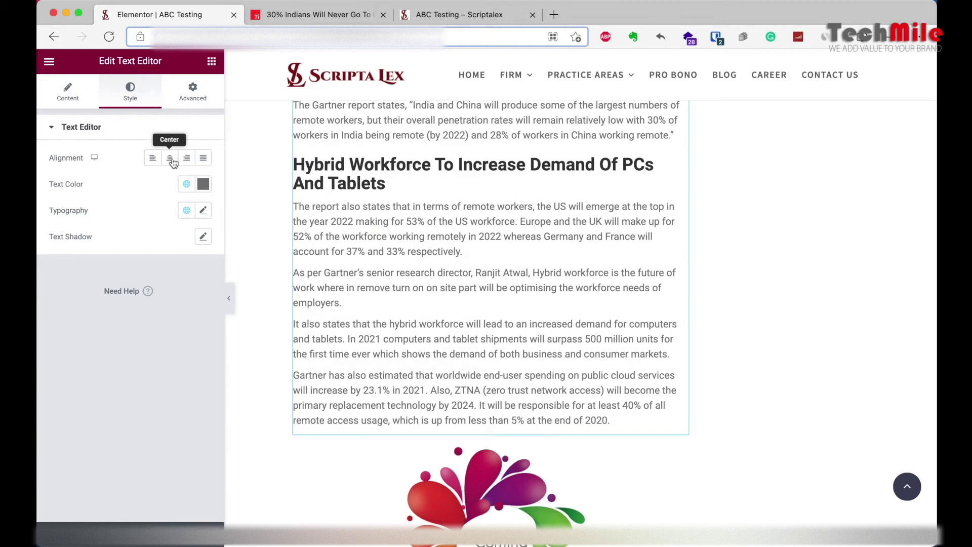
# Step: Justify the article text and set its text colour to red #E41919
pyautogui.click(204, 159)
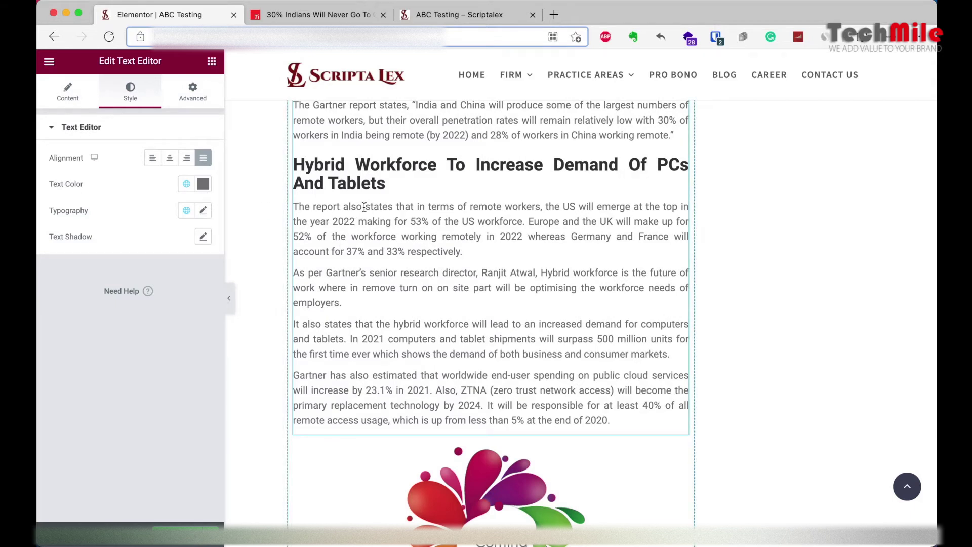
pyautogui.click(203, 184)
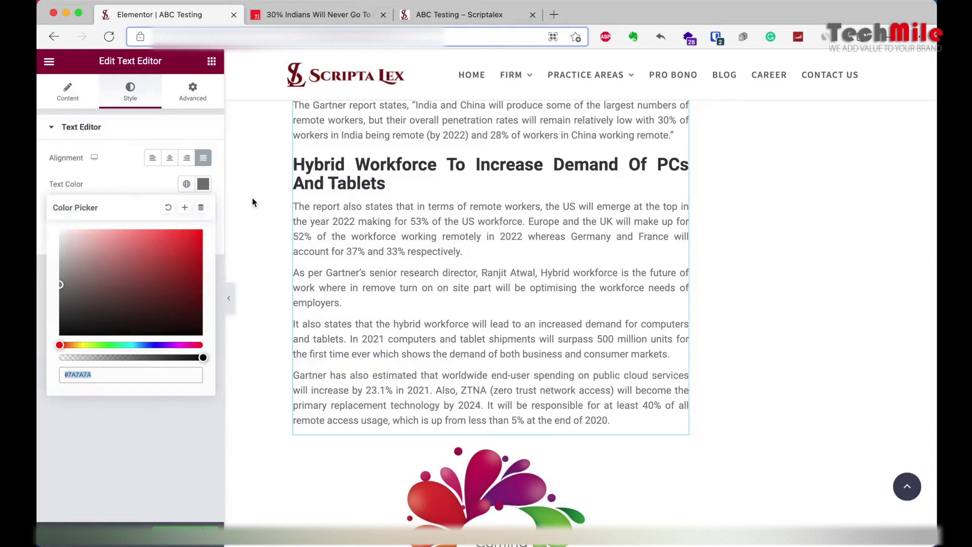
pyautogui.click(187, 240)
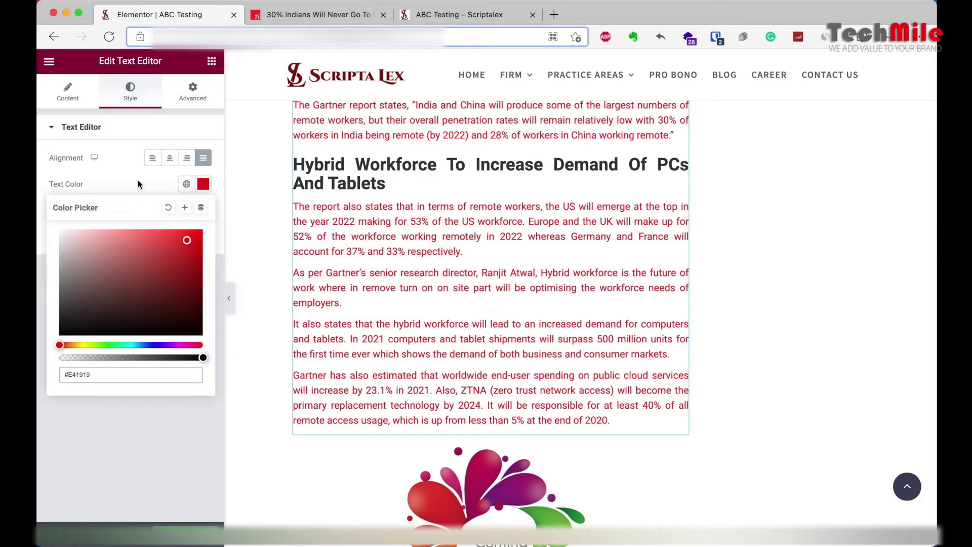
pyautogui.click(83, 448)
pyautogui.hotkey('ctrl', 'z')
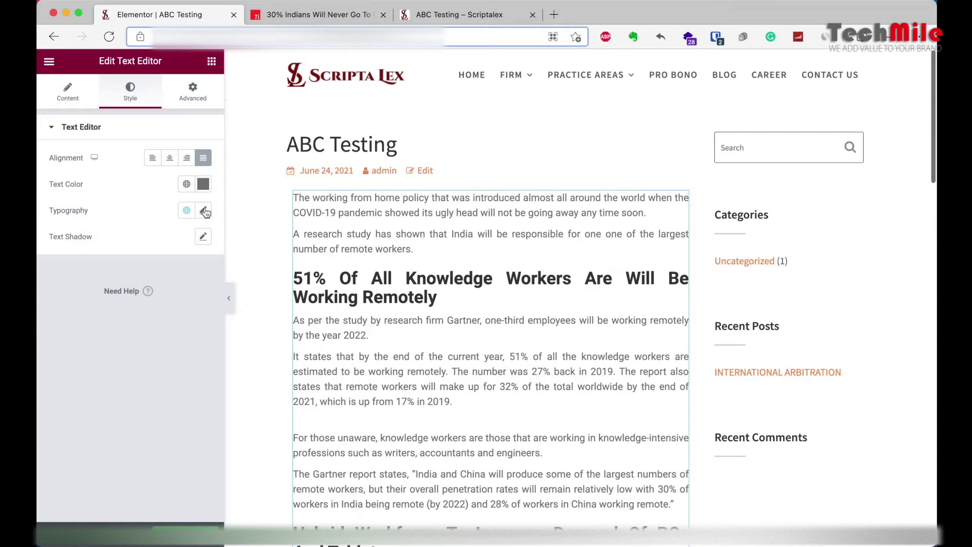
pyautogui.click(203, 211)
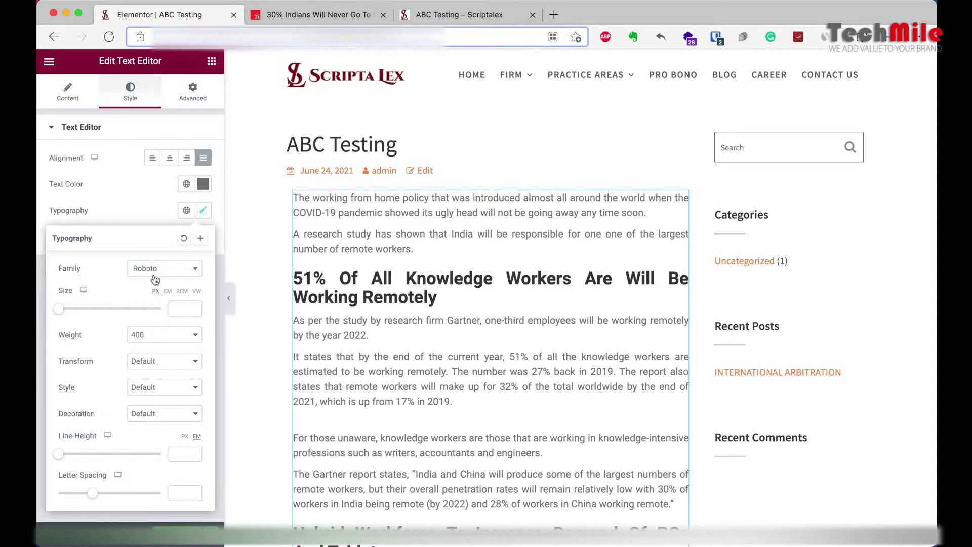
pyautogui.click(188, 273)
pyautogui.scroll(10, 144, 354)
pyautogui.scroll(3, 140, 361)
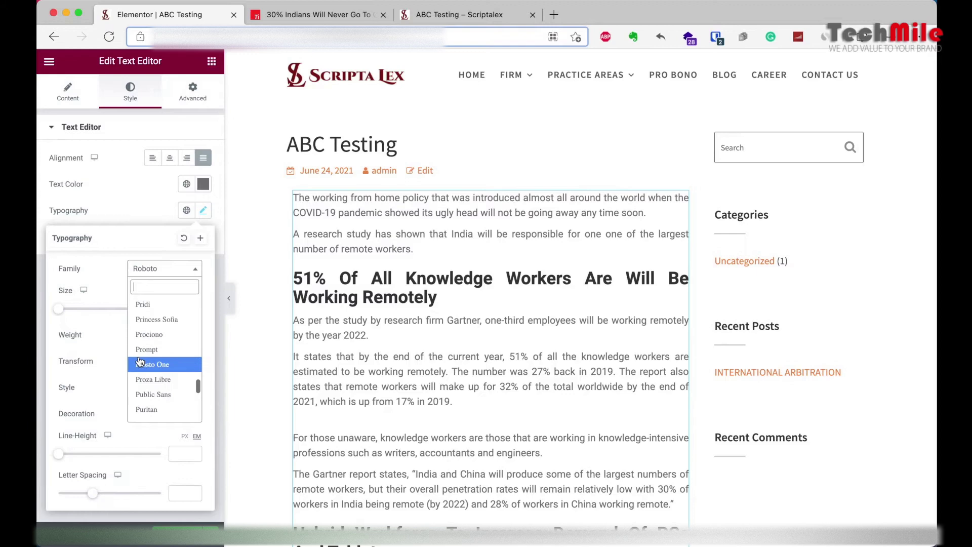
pyautogui.click(159, 322)
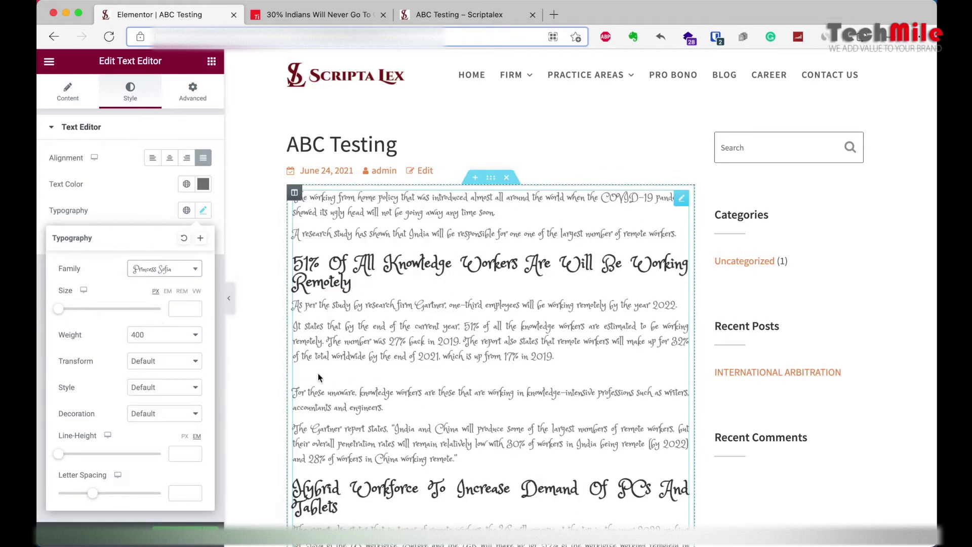
pyautogui.click(186, 239)
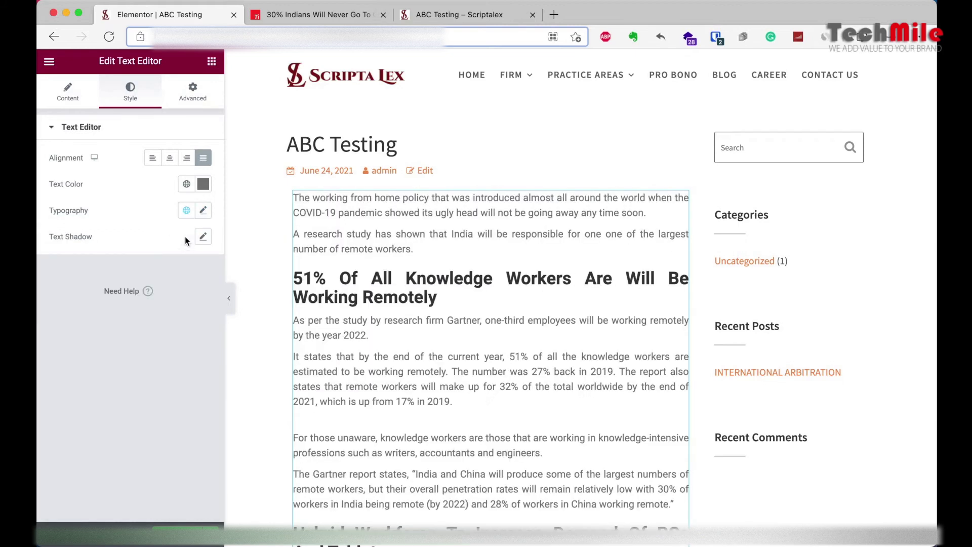
pyautogui.scroll(-10, 380, 267)
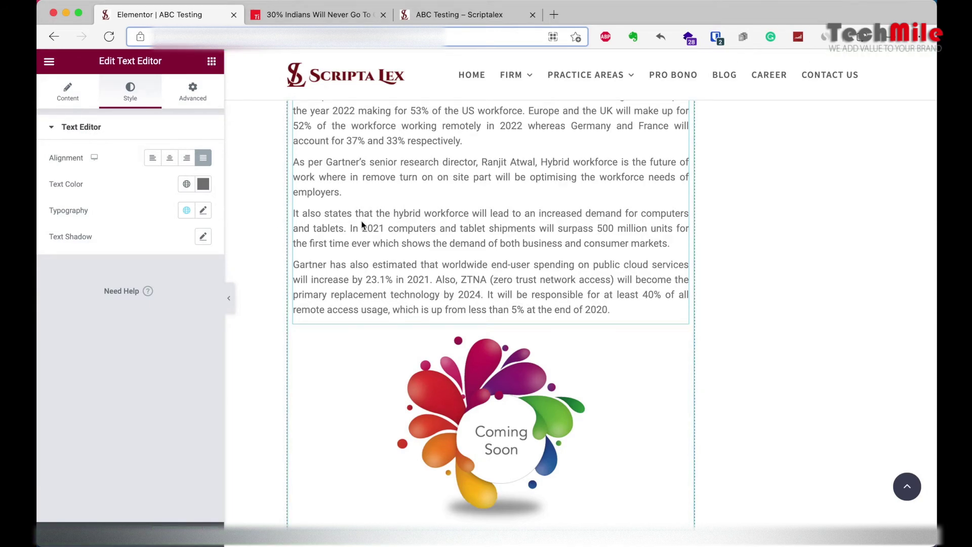
pyautogui.scroll(15, 363, 222)
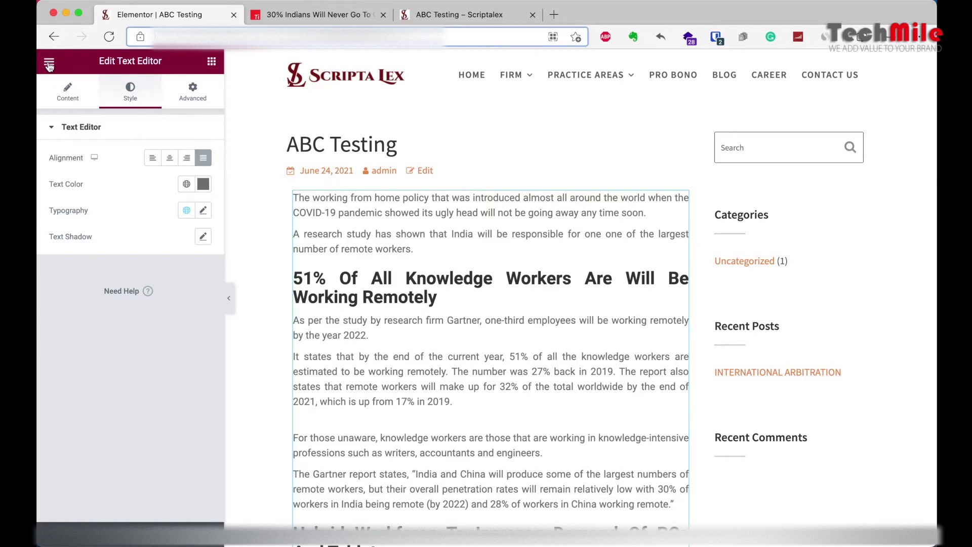
# Step: Exit Elementor to the dashboard and switch to the live 'ABC Testing – Scriptalex' tab
pyautogui.click(49, 64)
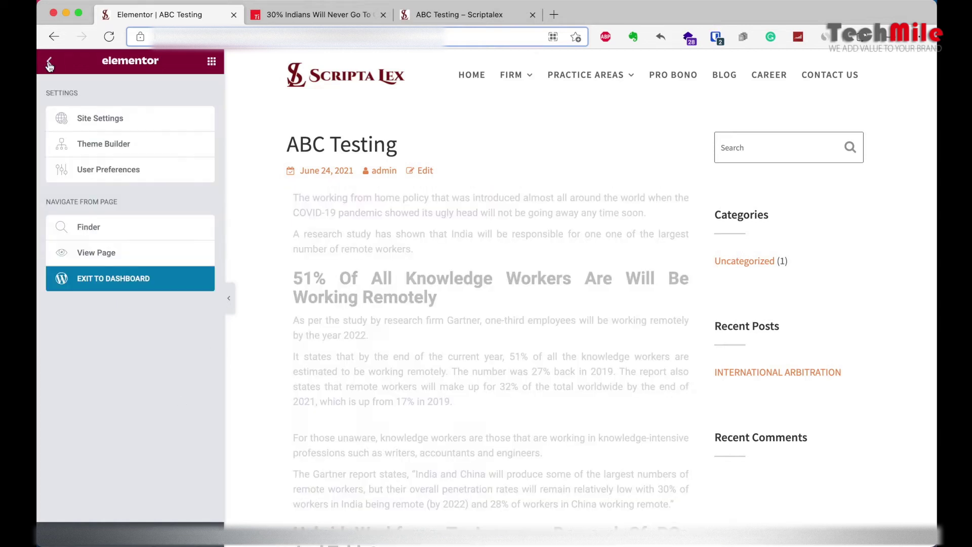
pyautogui.click(97, 286)
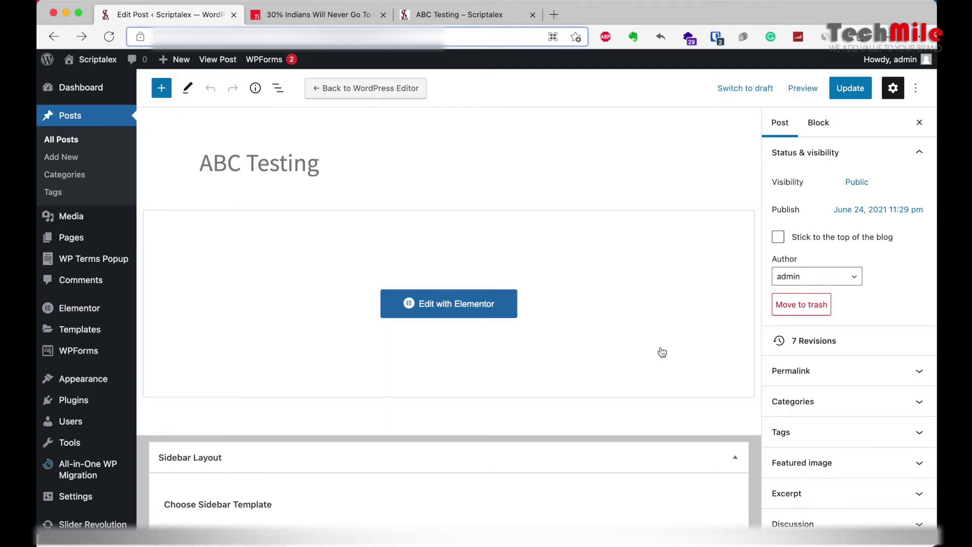
pyautogui.click(424, 17)
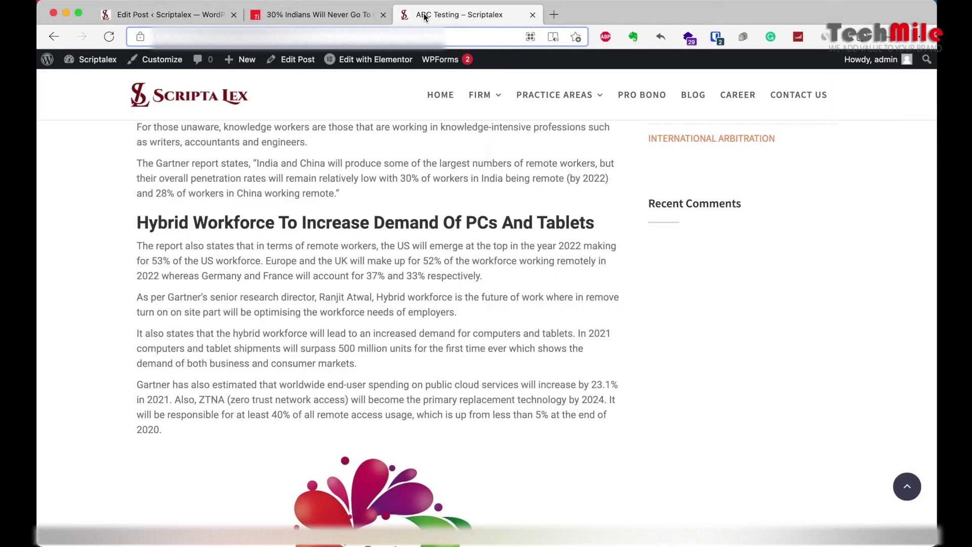
# Step: Check the Scriptalex blog and the Tally ERP 9 Renewal blog, then return to Edit Post
pyautogui.click(694, 95)
pyautogui.click(554, 15)
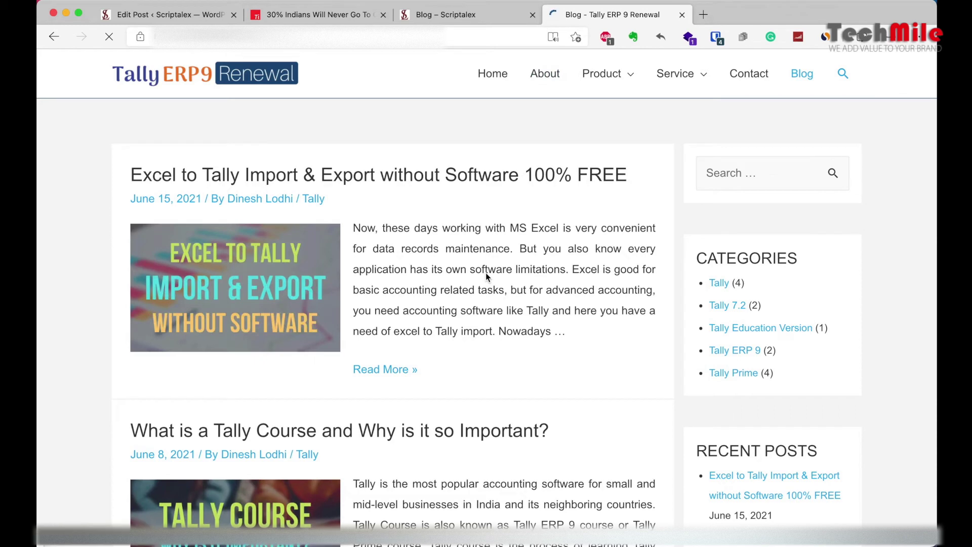
pyautogui.scroll(-1, 485, 276)
pyautogui.scroll(1, 485, 276)
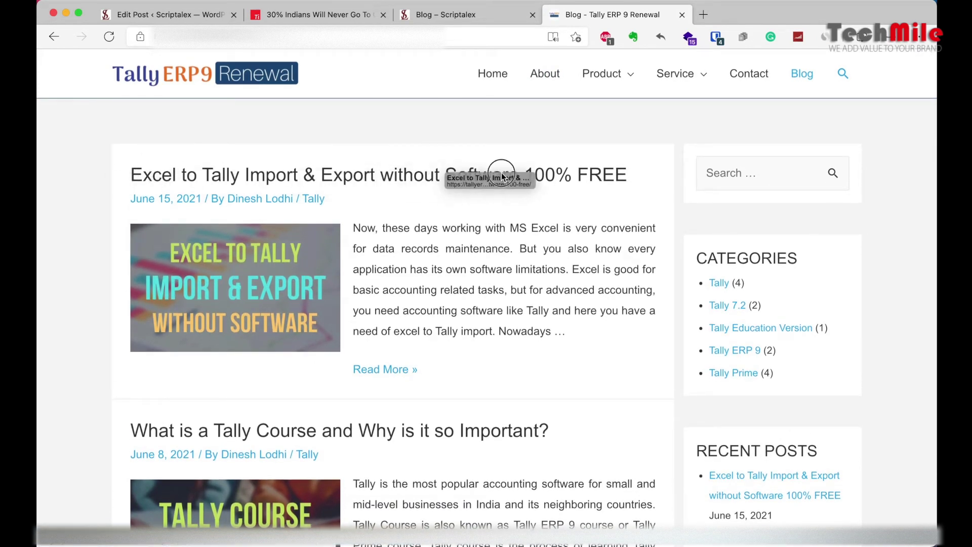
pyautogui.press('Tab')
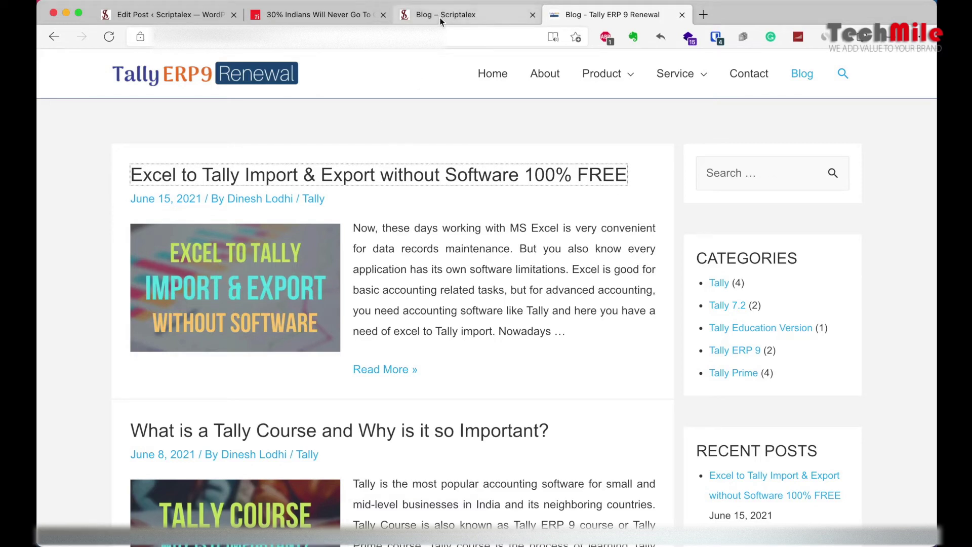
pyautogui.click(471, 14)
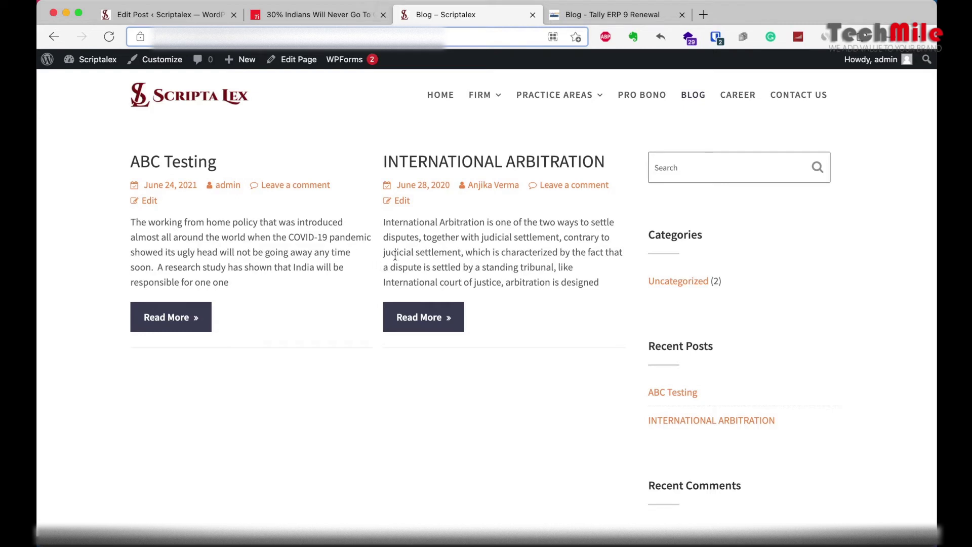
pyautogui.click(166, 16)
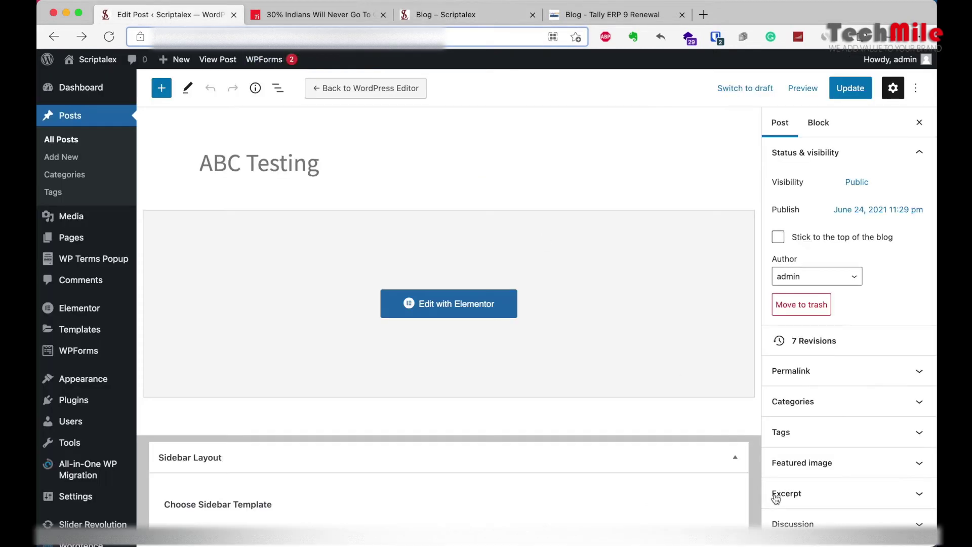
# Step: Choose the Coming Soon image from the Media Library as ABC Testing's featured image
pyautogui.click(812, 462)
pyautogui.click(838, 487)
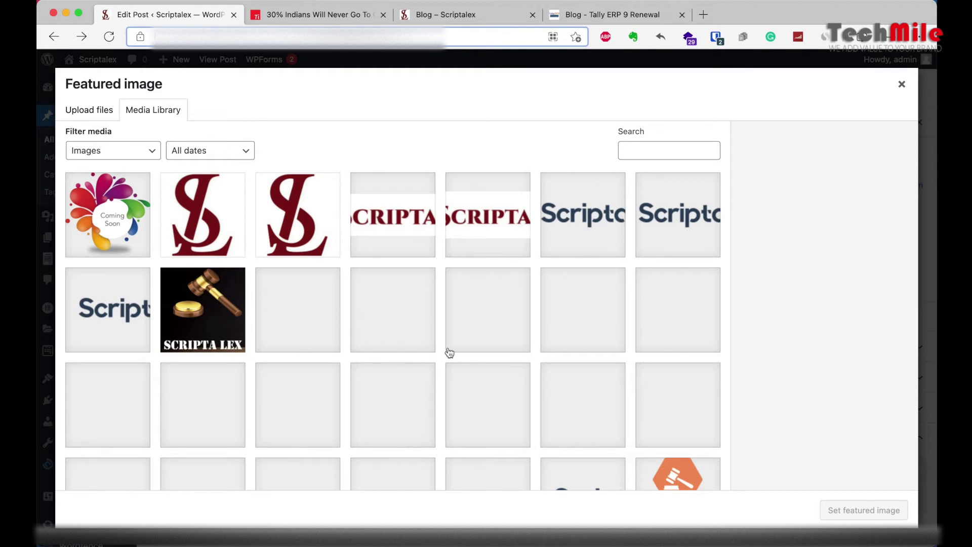
pyautogui.scroll(-5, 450, 353)
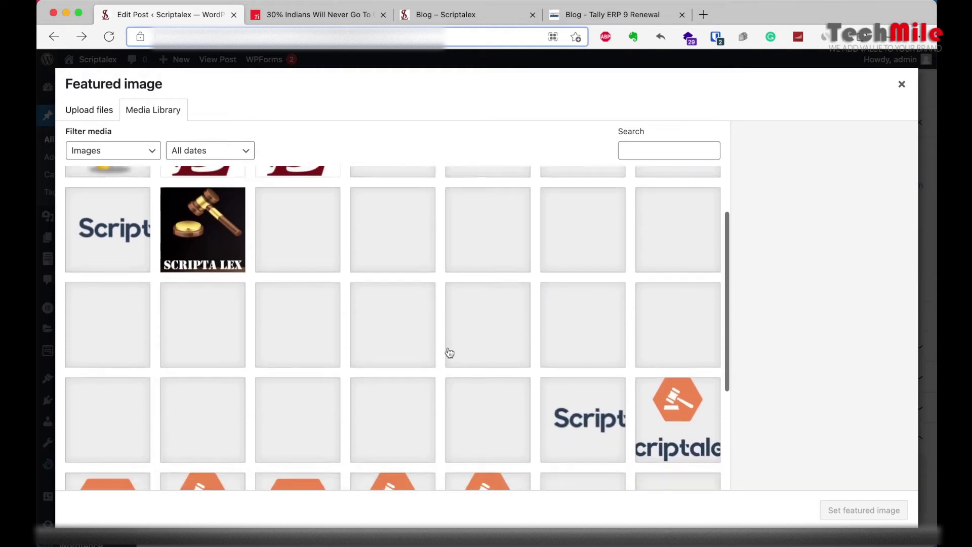
pyautogui.scroll(-2, 450, 353)
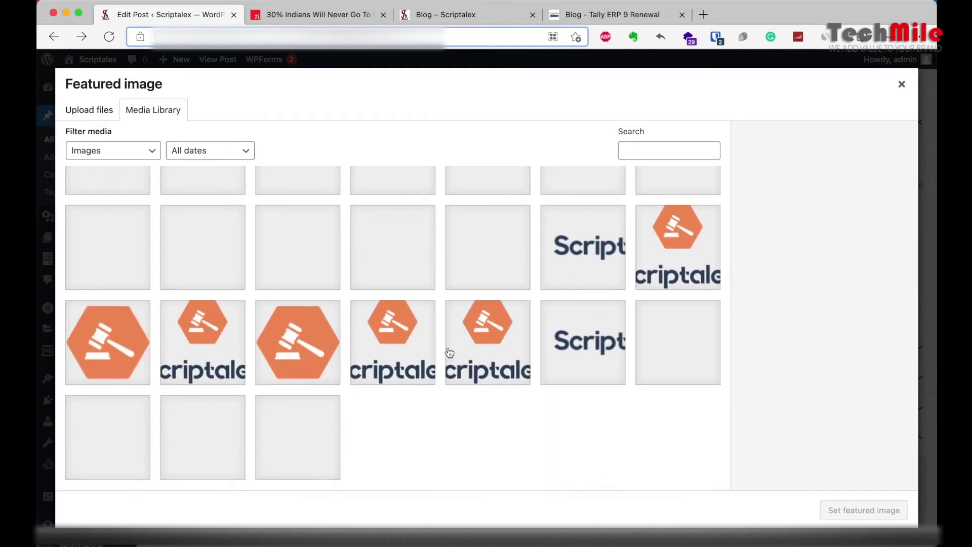
pyautogui.scroll(10, 450, 353)
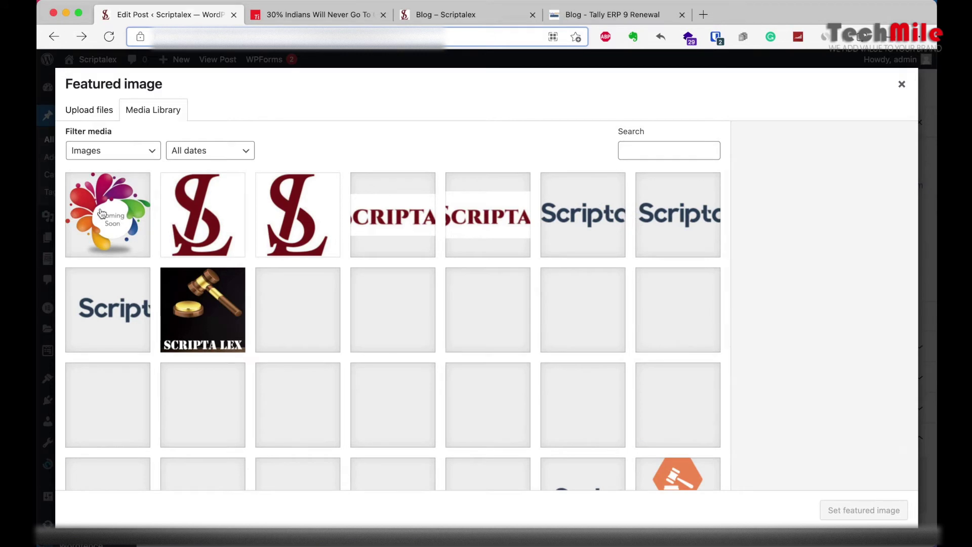
pyautogui.click(102, 214)
pyautogui.click(864, 511)
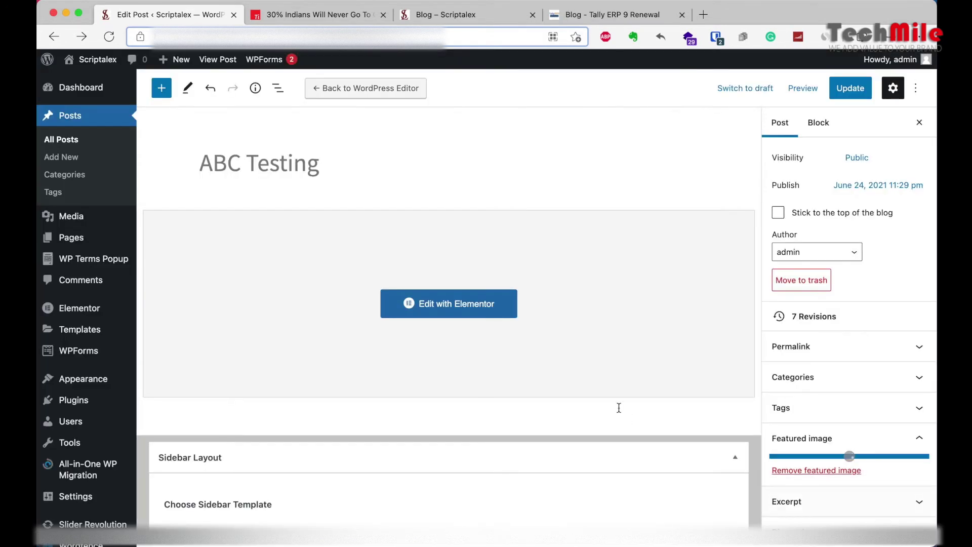
pyautogui.scroll(-4, 854, 460)
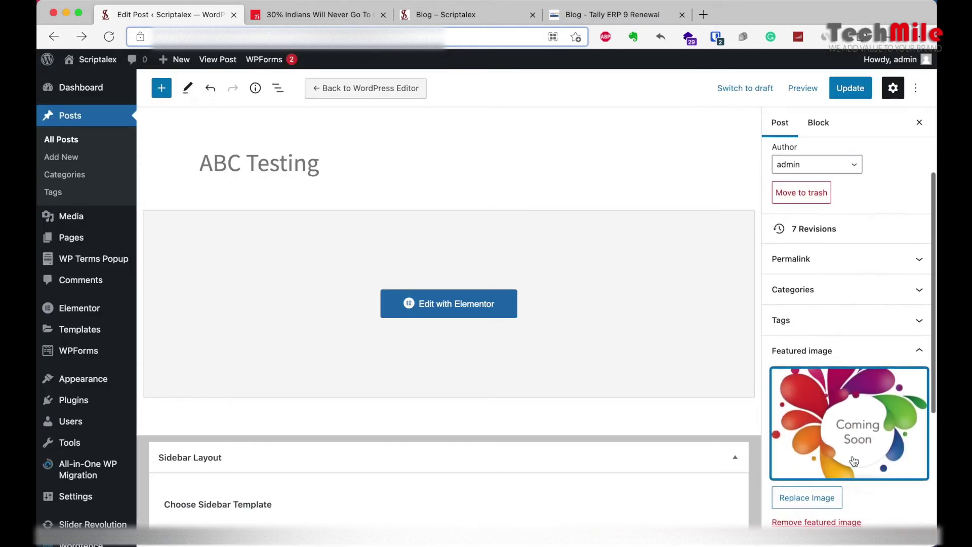
pyautogui.scroll(3, 821, 316)
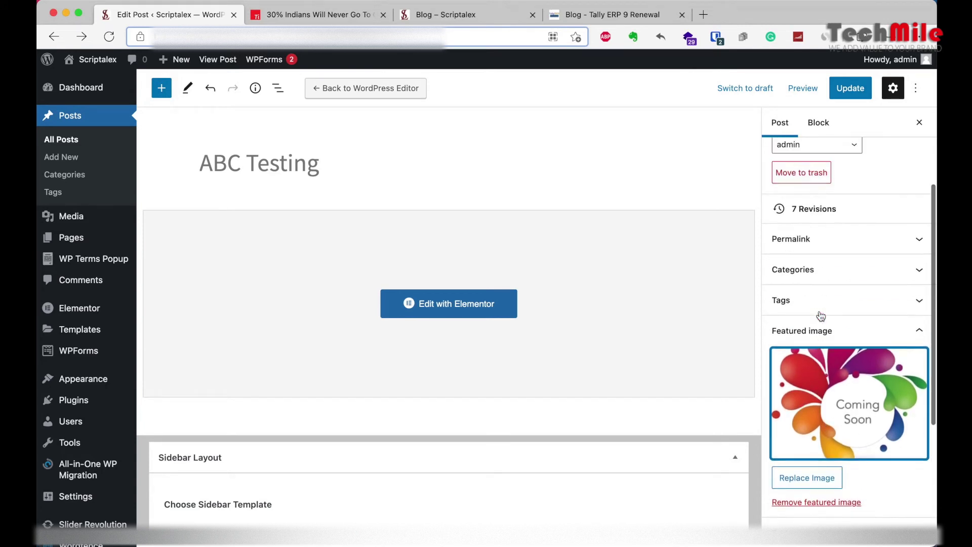
pyautogui.scroll(-1, 820, 316)
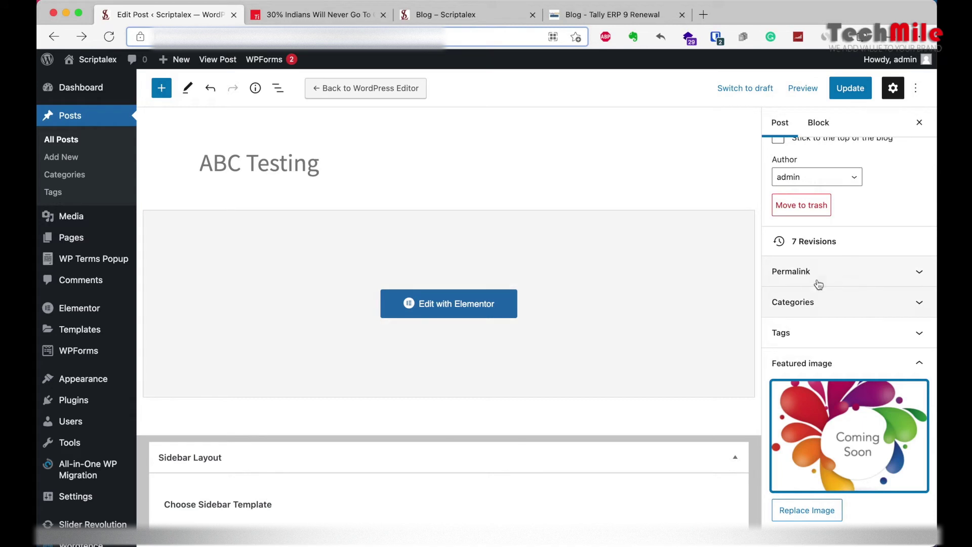
# Step: Create a new category named Test and assign it to the ABC Testing post
pyautogui.click(831, 301)
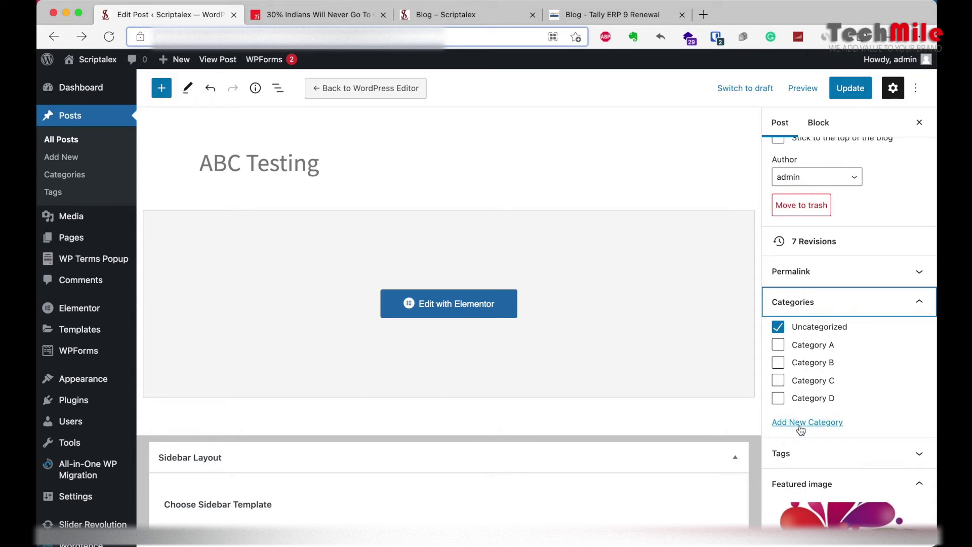
pyautogui.click(818, 429)
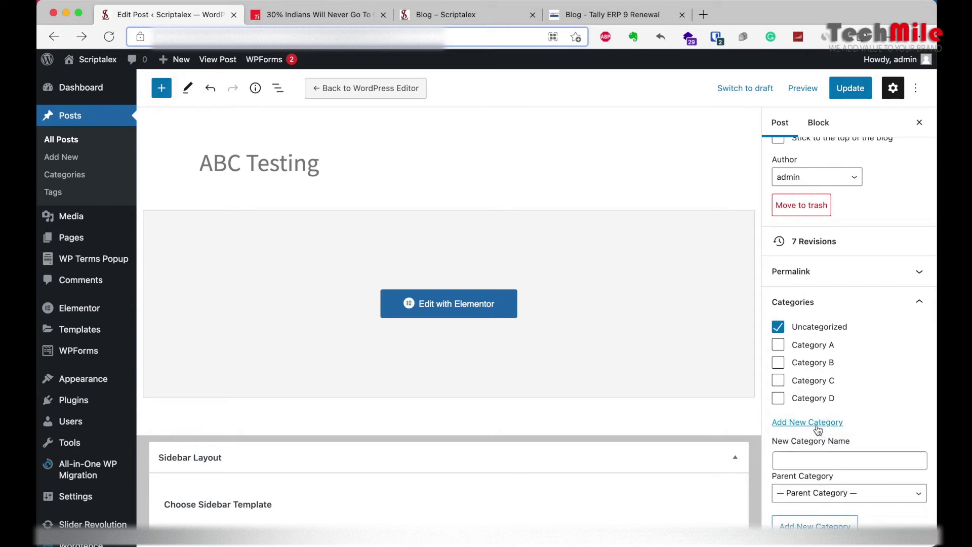
pyautogui.click(812, 462)
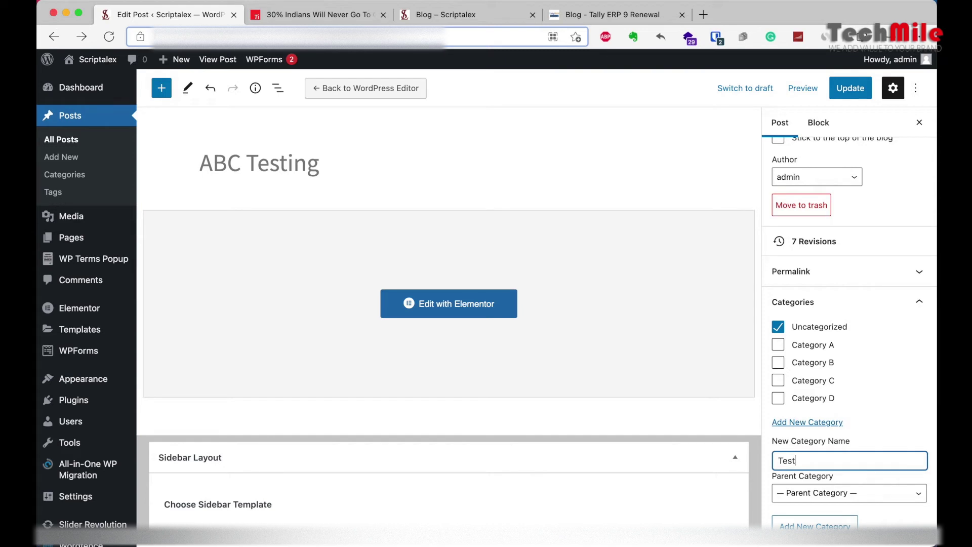
pyautogui.scroll(-6, 827, 397)
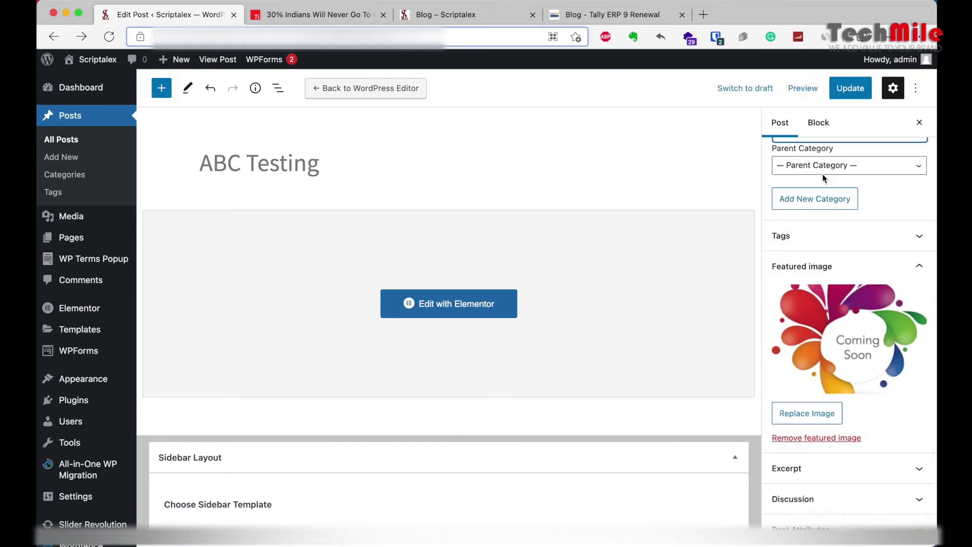
pyautogui.scroll(2, 824, 176)
pyautogui.press('Return')
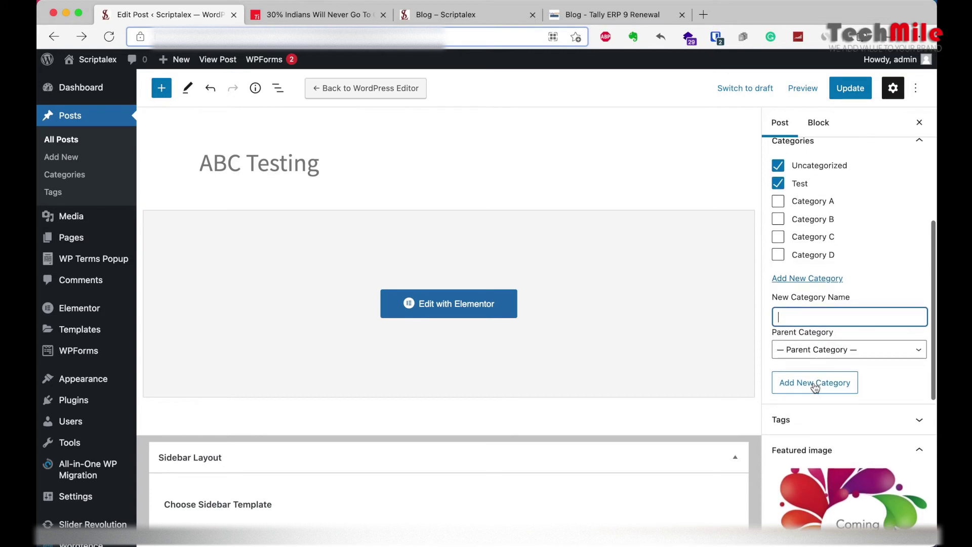
# Step: Untick Uncategorized, then collapse the Categories and Featured image panels
pyautogui.scroll(1, 778, 197)
pyautogui.click(779, 203)
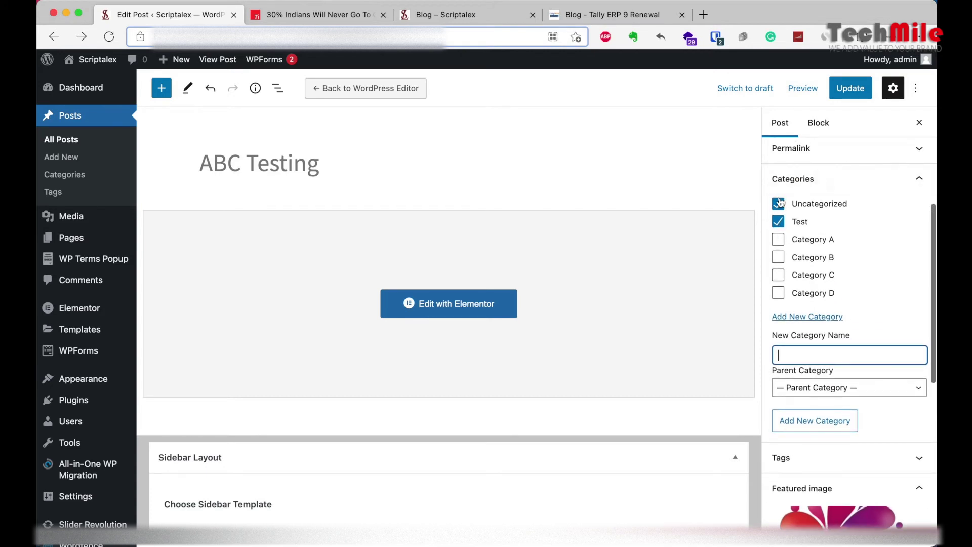
pyautogui.scroll(4, 823, 234)
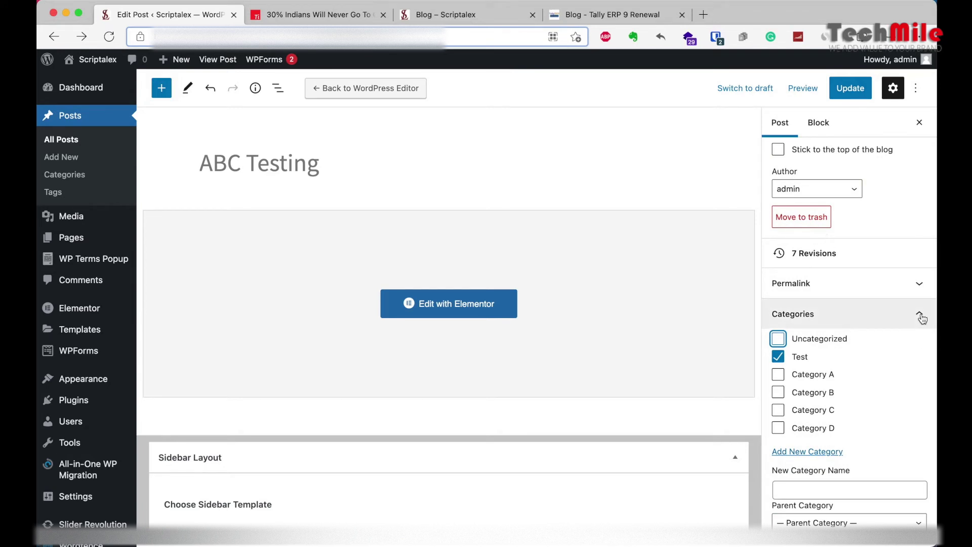
pyautogui.click(918, 314)
pyautogui.click(921, 375)
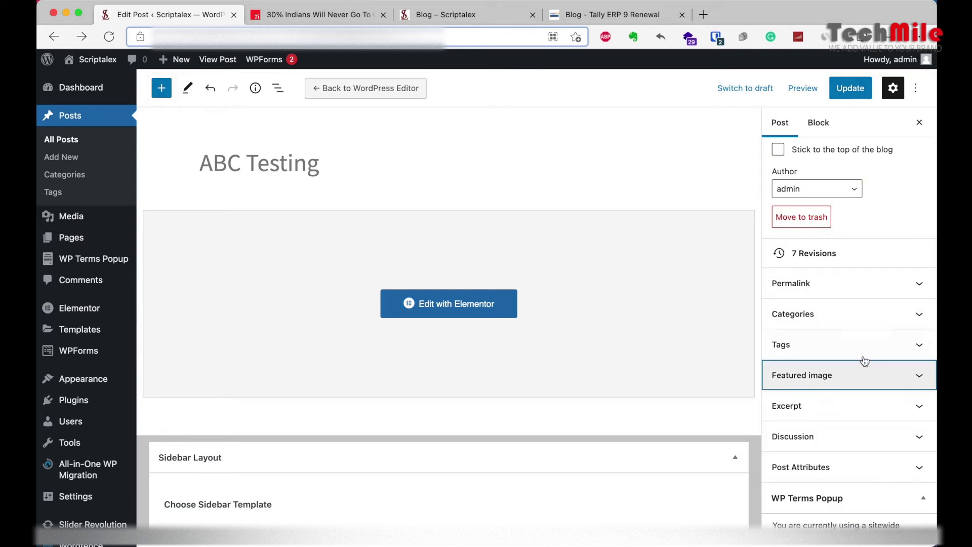
# Step: Switch the post's author to another user, then check the live post page
pyautogui.scroll(-2, 828, 442)
pyautogui.scroll(4, 829, 443)
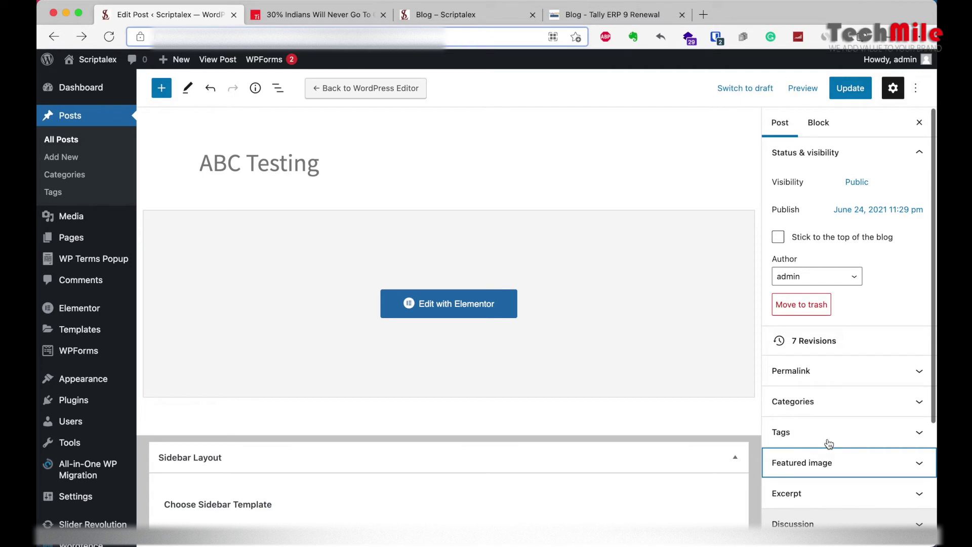
pyautogui.click(829, 277)
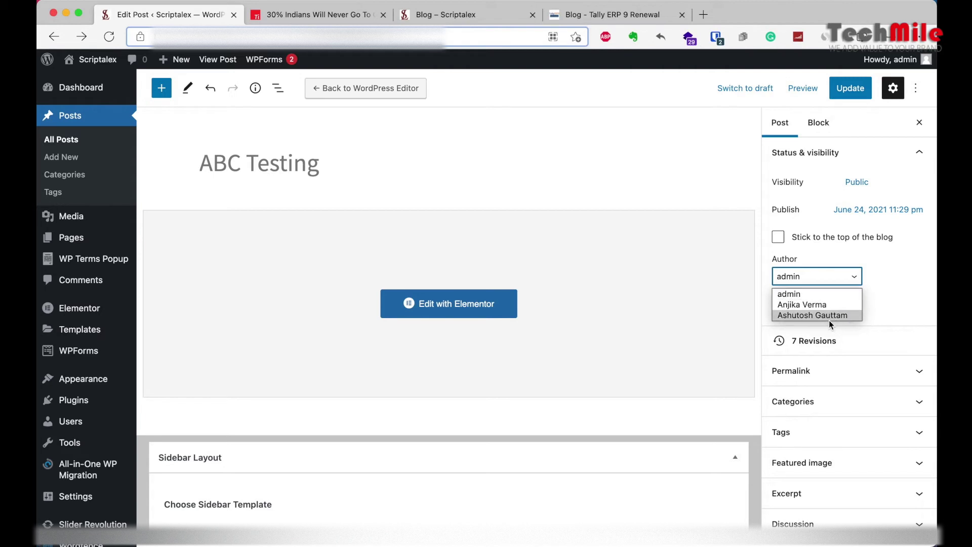
pyautogui.click(822, 315)
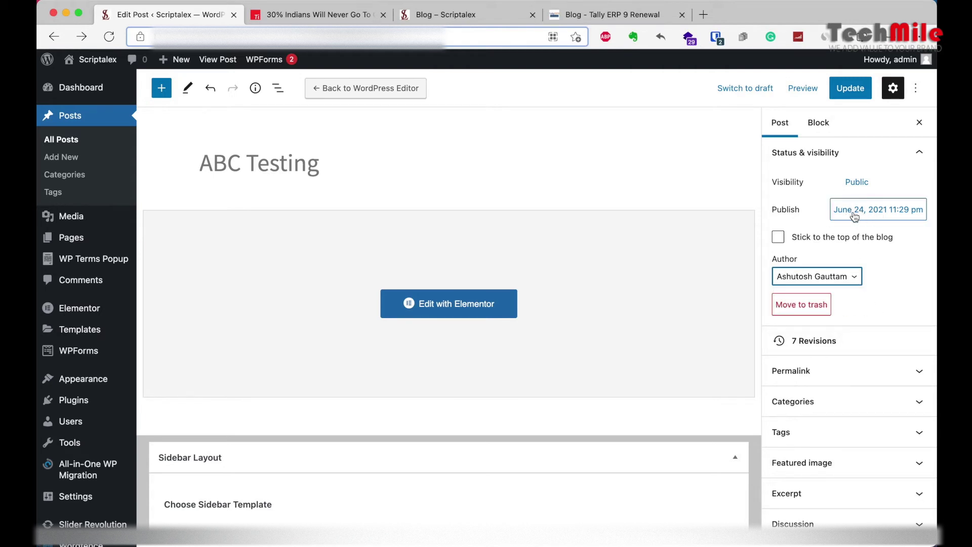
pyautogui.click(450, 15)
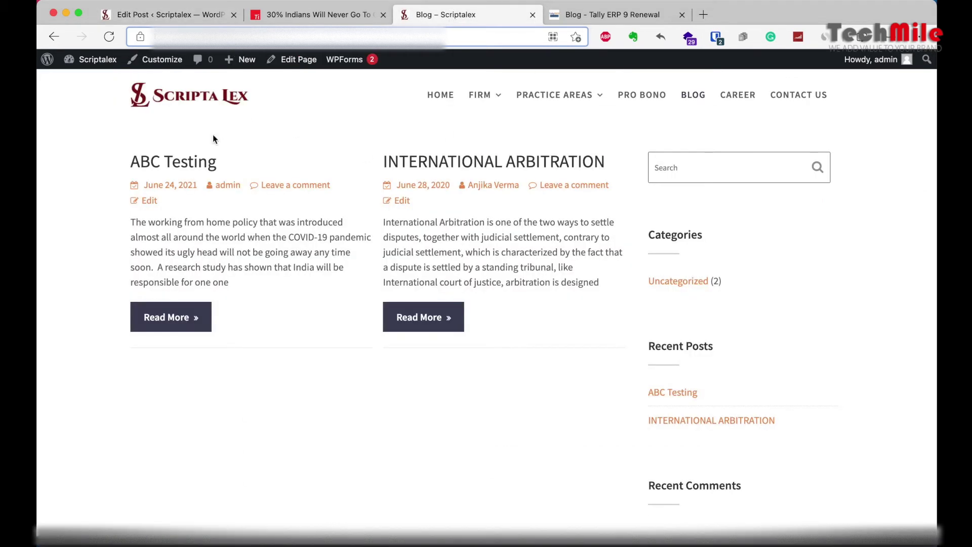
pyautogui.click(178, 187)
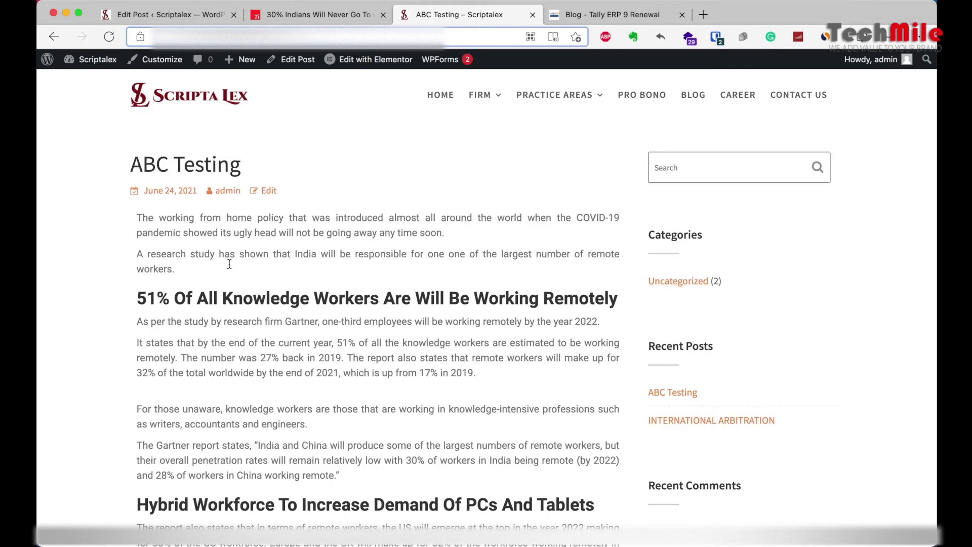
pyautogui.click(185, 12)
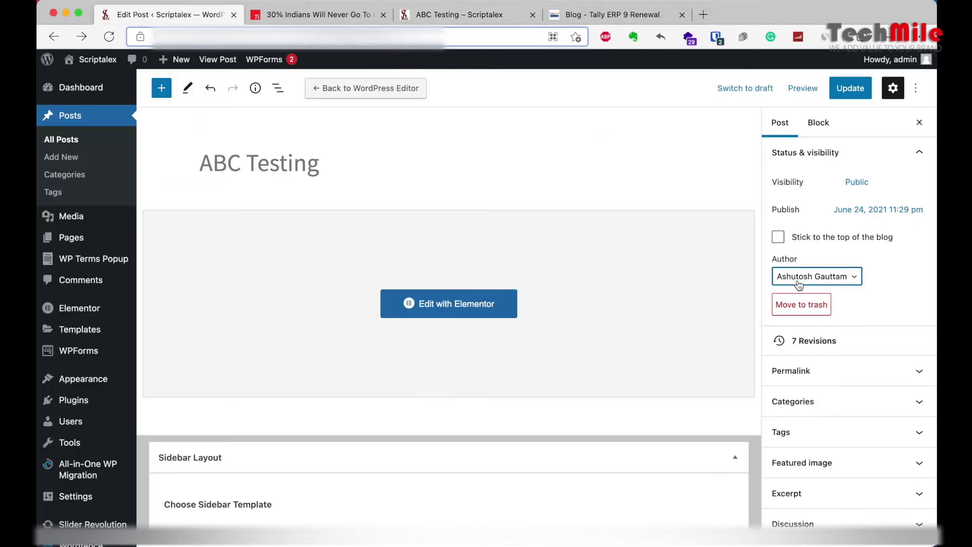
# Step: Backdate the publish date to June 17, 2021, keep visibility Public, and save with Update
pyautogui.click(838, 209)
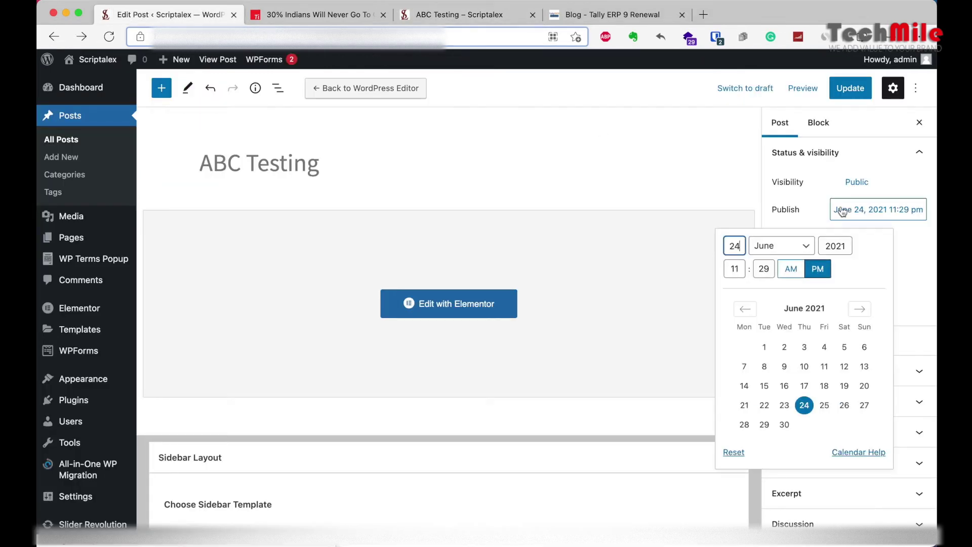
pyautogui.click(804, 386)
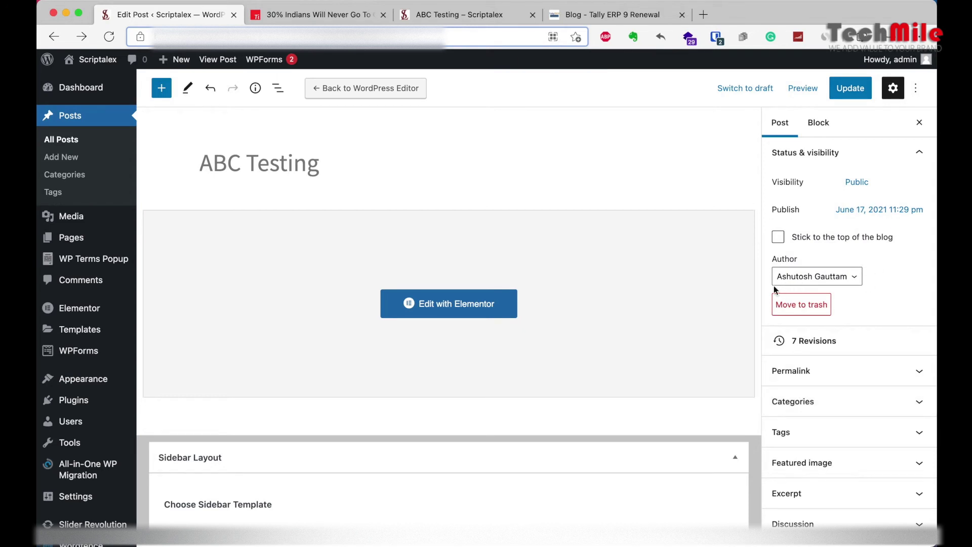
pyautogui.click(862, 186)
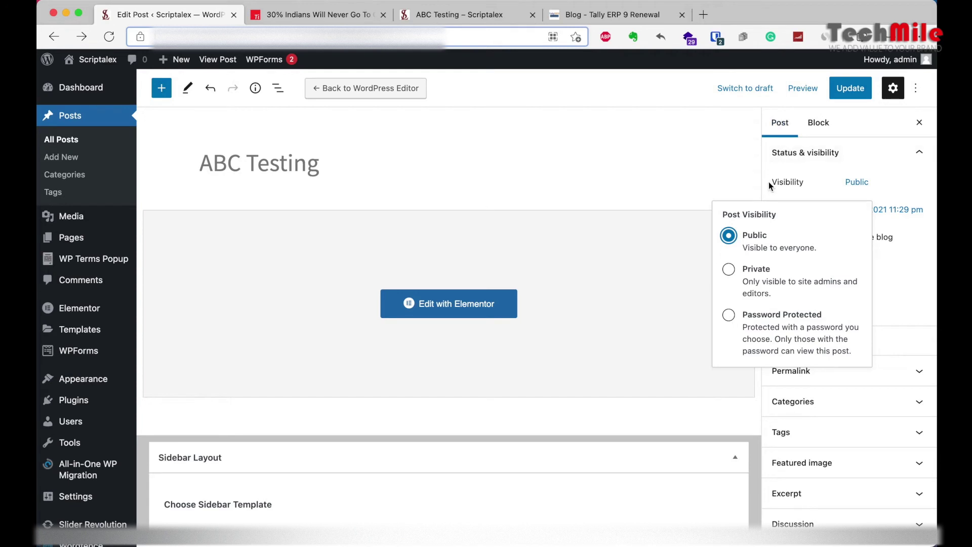
pyautogui.click(769, 166)
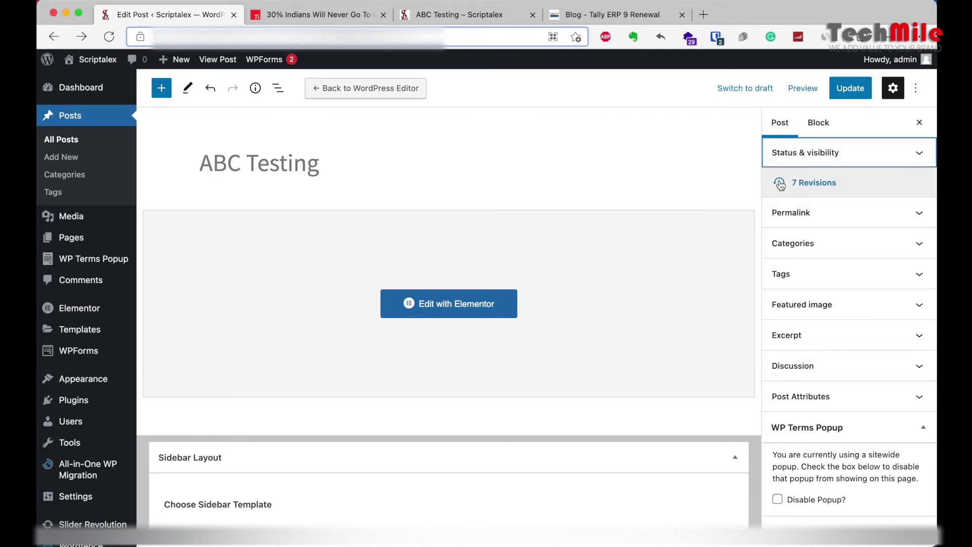
pyautogui.click(846, 89)
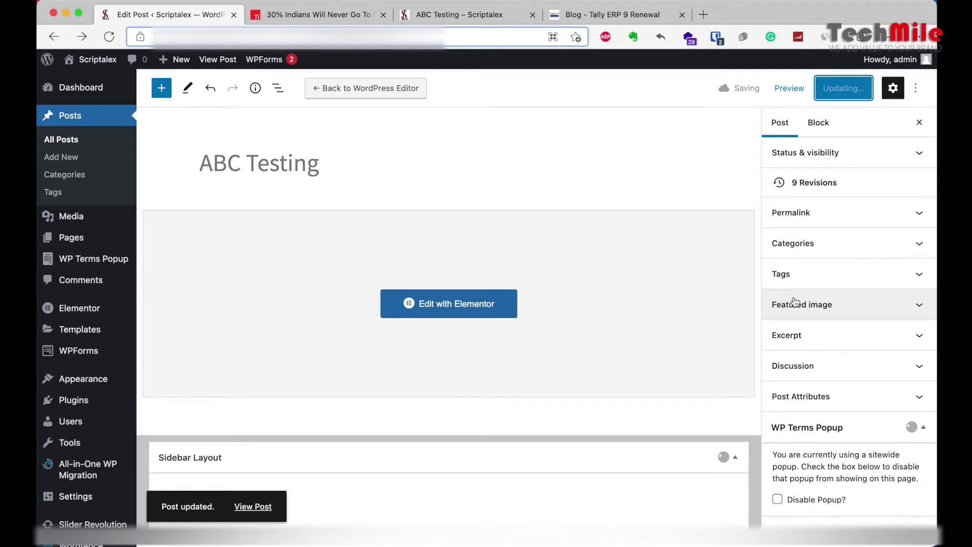
pyautogui.click(919, 152)
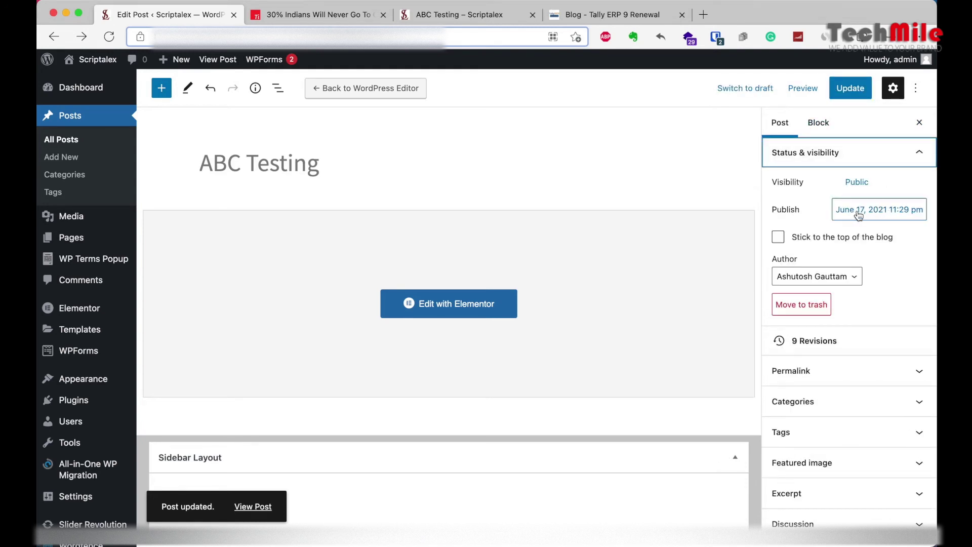
# Step: Reload the live ABC Testing post and Blog page to confirm the Coming Soon image, Test category and June 17 date
pyautogui.click(468, 14)
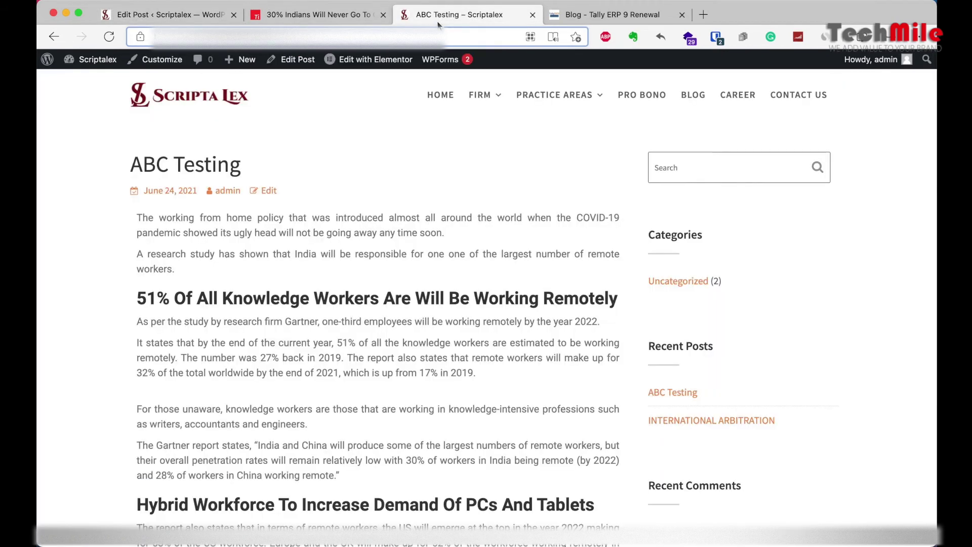
pyautogui.click(110, 38)
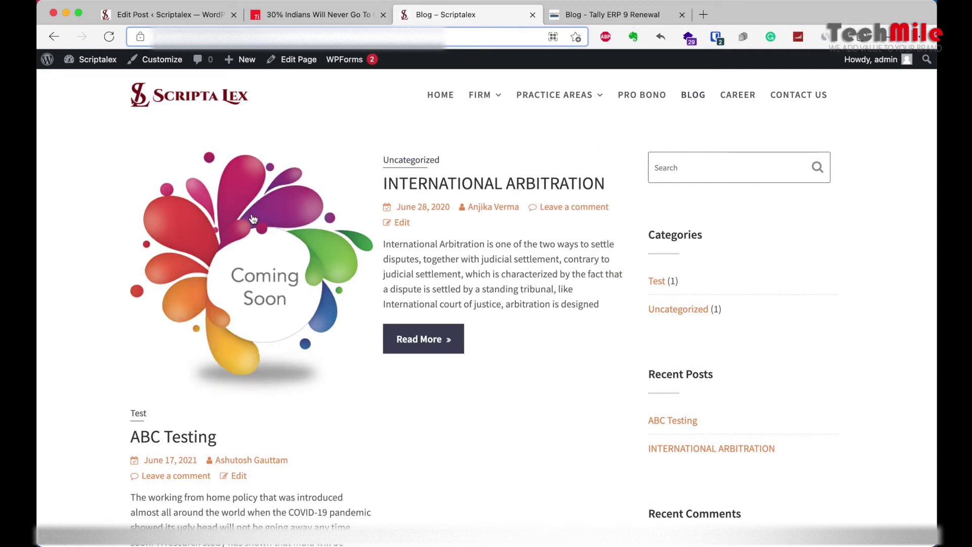
pyautogui.scroll(-2, 334, 408)
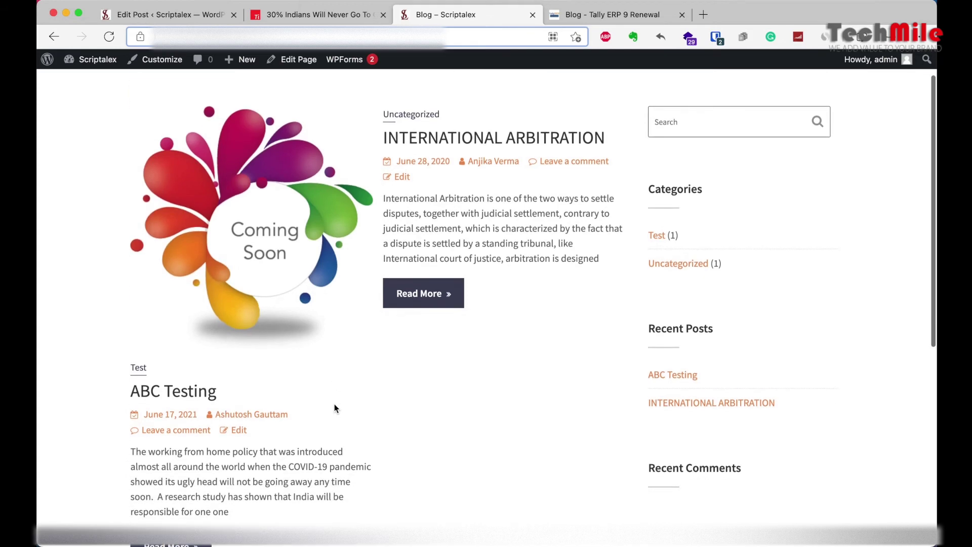
pyautogui.click(618, 17)
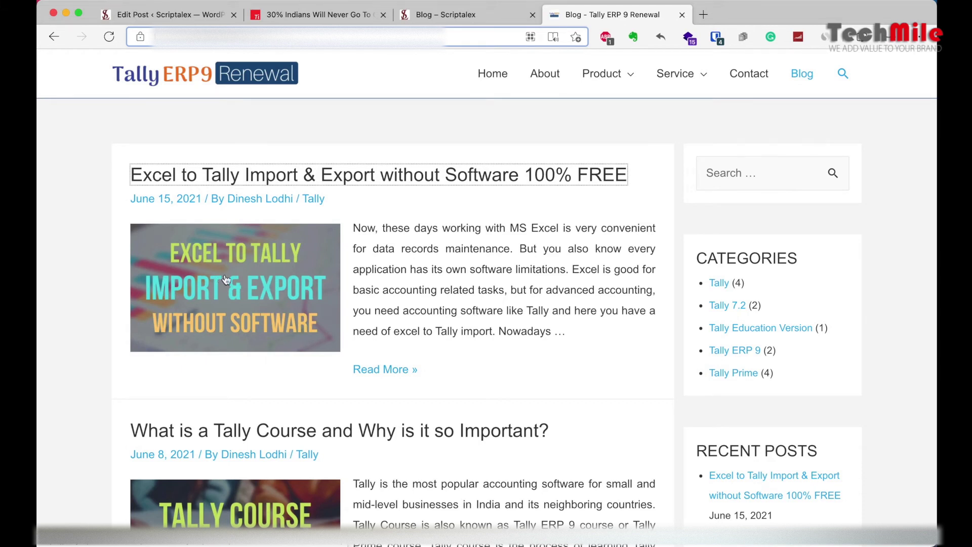
pyautogui.click(442, 21)
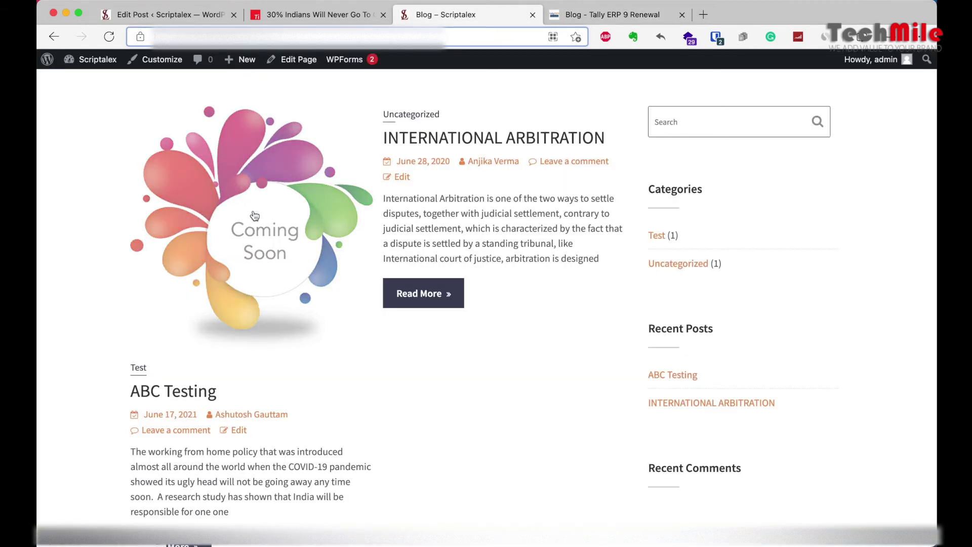
pyautogui.scroll(-3, 175, 259)
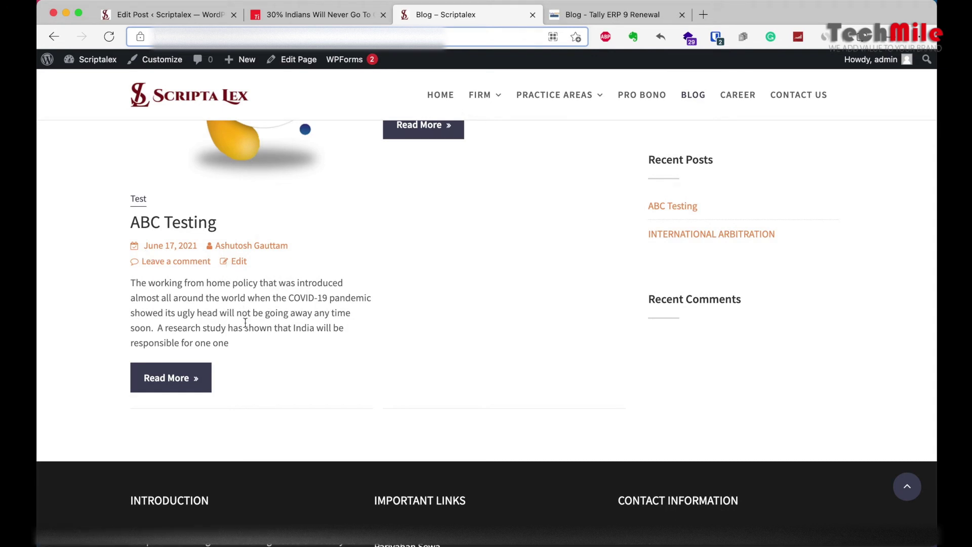
pyautogui.click(172, 388)
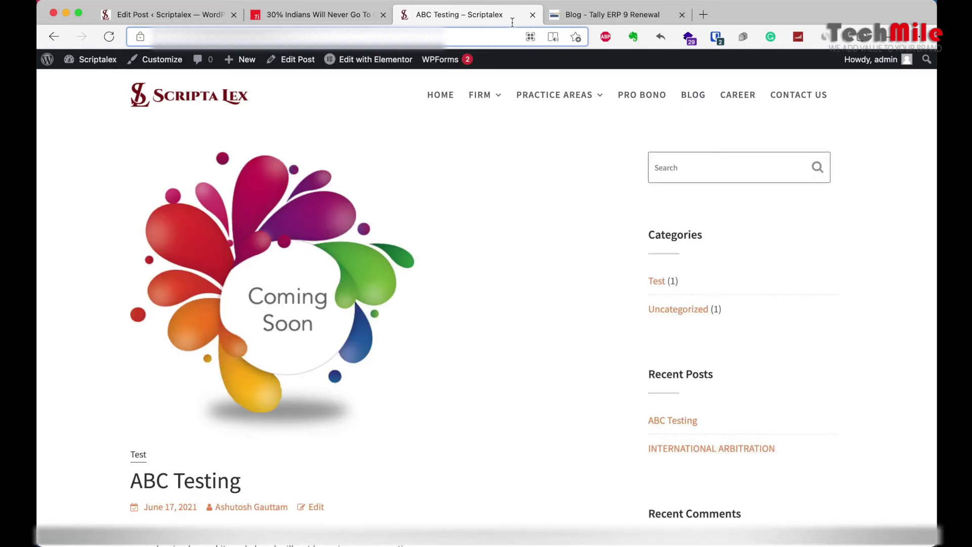
pyautogui.click(602, 17)
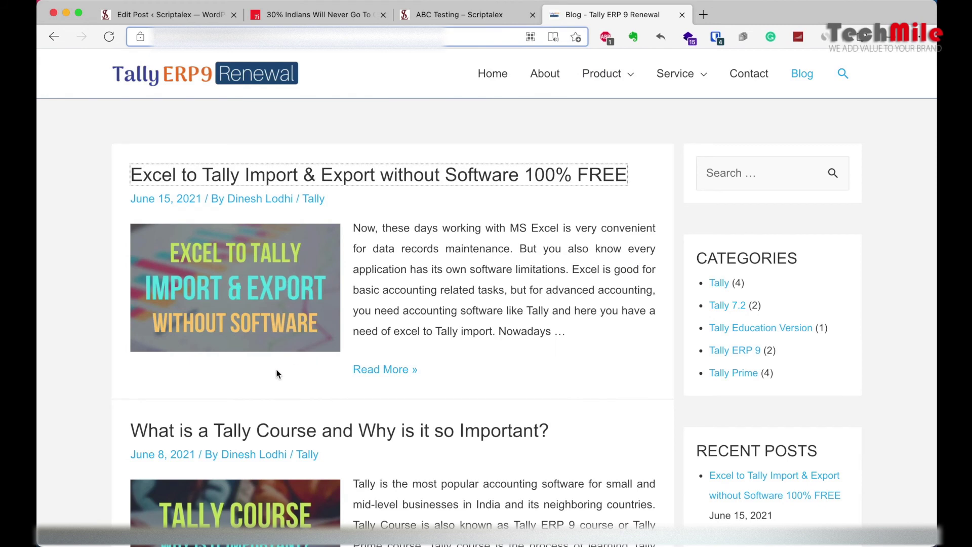
pyautogui.scroll(-8, 306, 430)
pyautogui.scroll(3, 306, 429)
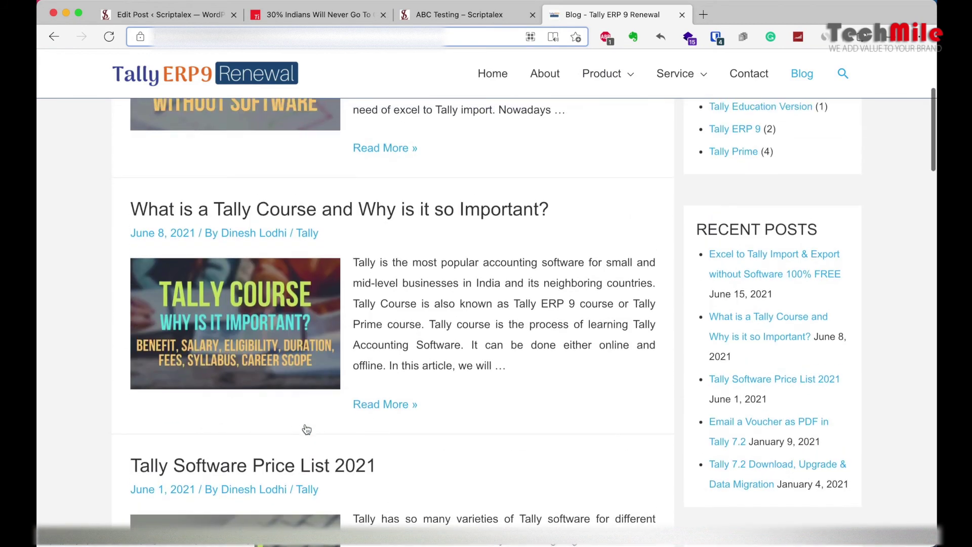
pyautogui.click(274, 289)
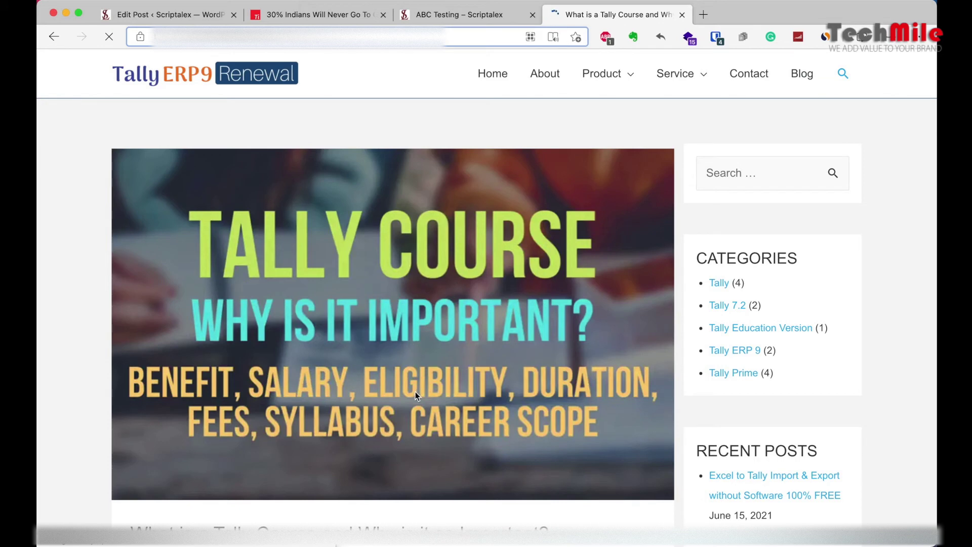
pyautogui.click(53, 36)
pyautogui.click(501, 14)
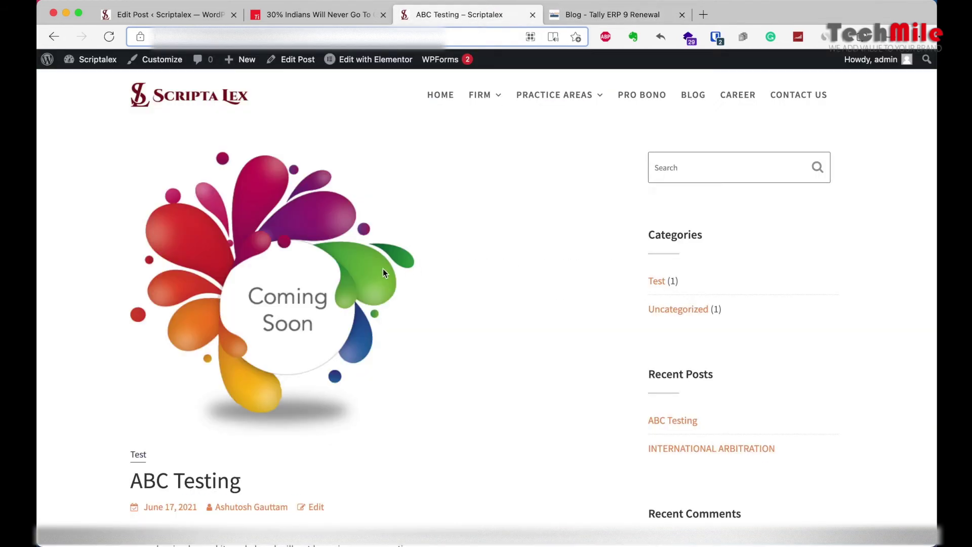
pyautogui.scroll(-3, 376, 269)
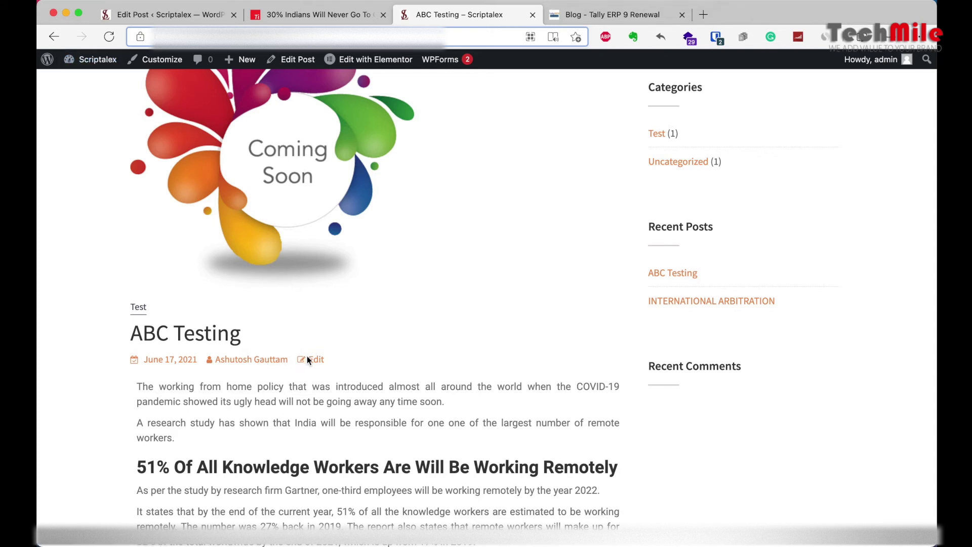
pyautogui.press('BackSpace')
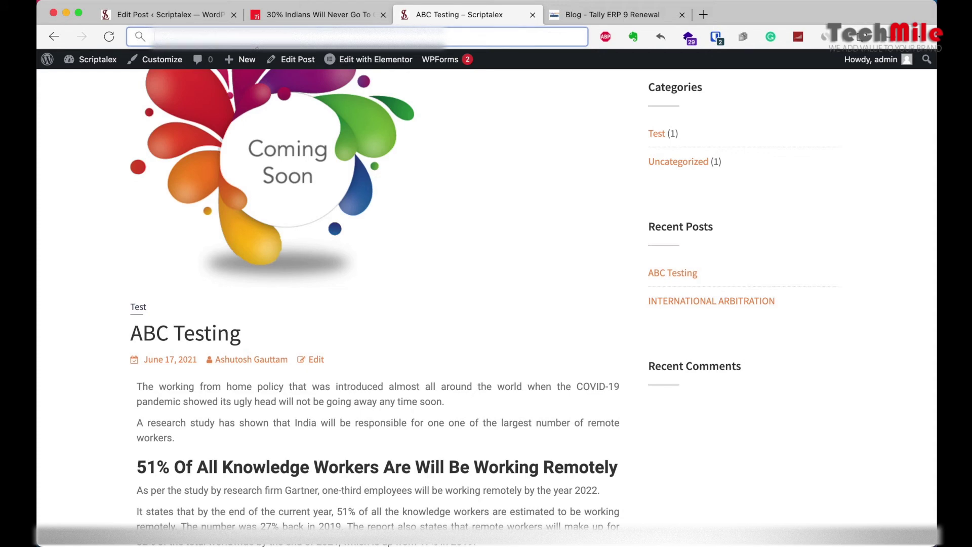
# Step: Load the Scriptalex site in a new private window and accept its disclaimer
pyautogui.click(922, 38)
pyautogui.click(808, 97)
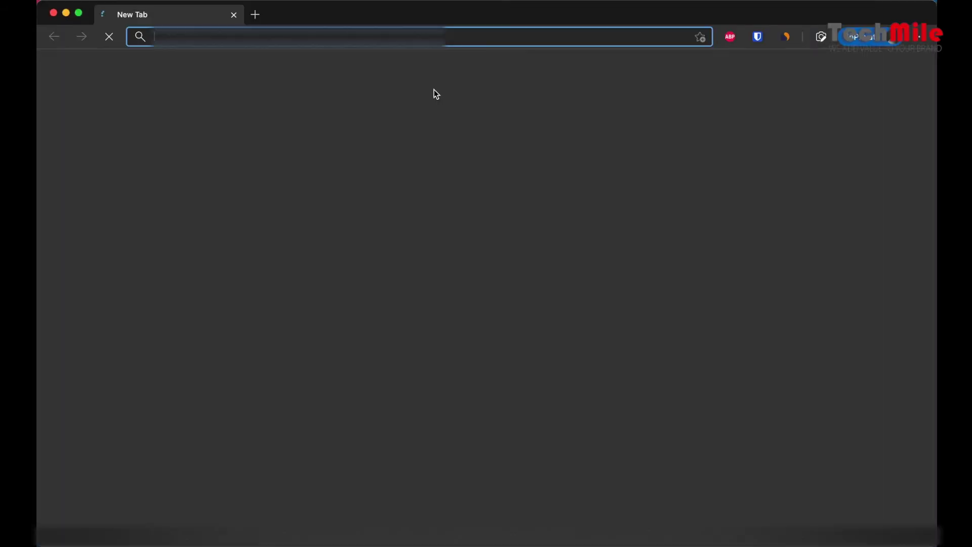
pyautogui.write('https://scriptalex.com/abc-testing/')
pyautogui.press('Return')
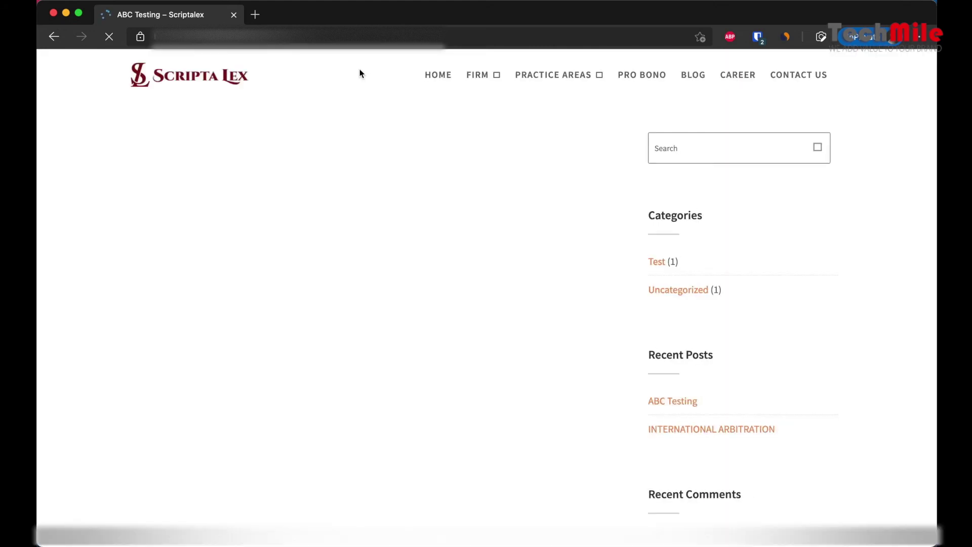
pyautogui.scroll(-3, 477, 407)
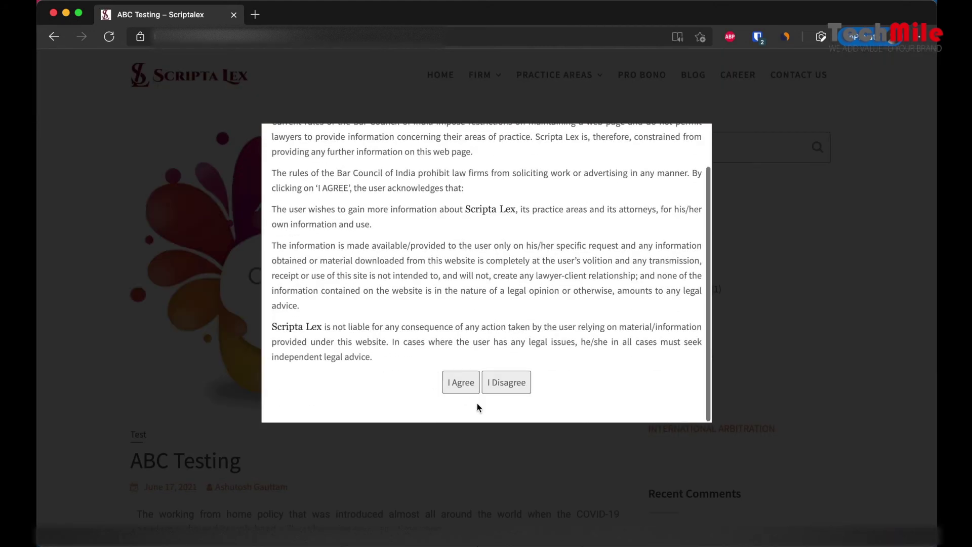
pyautogui.click(472, 390)
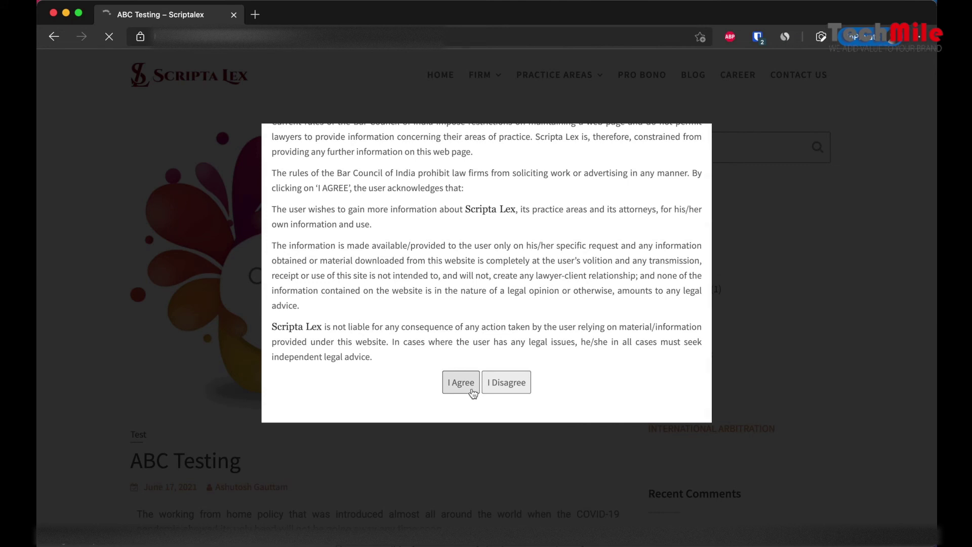
pyautogui.scroll(-1, 471, 393)
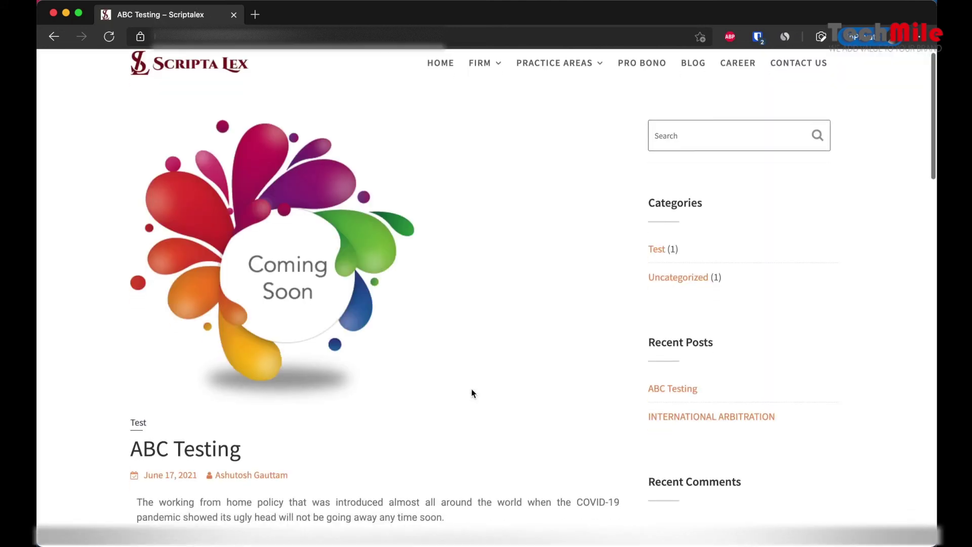
pyautogui.scroll(-4, 471, 394)
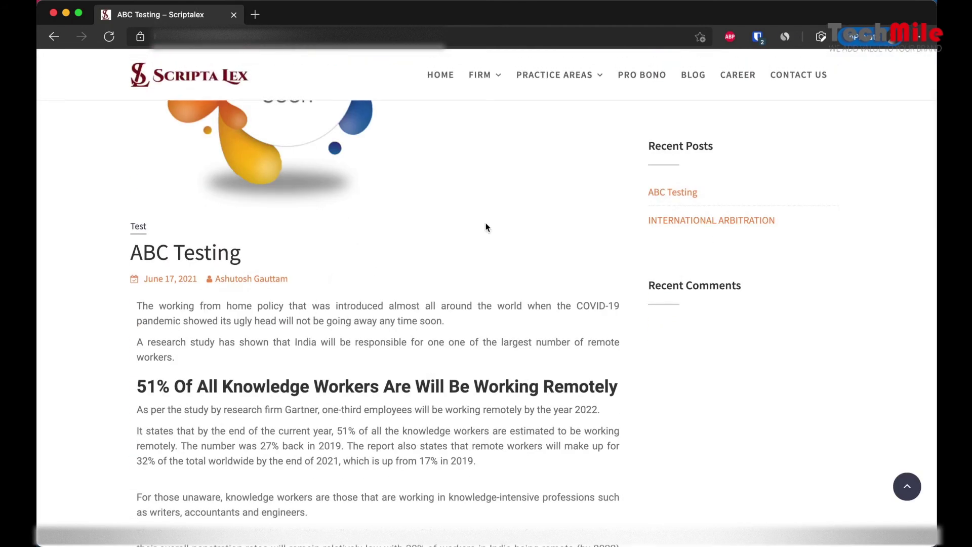
# Step: Confirm the Test category archive lists only ABC Testing, then close the private window
pyautogui.click(692, 75)
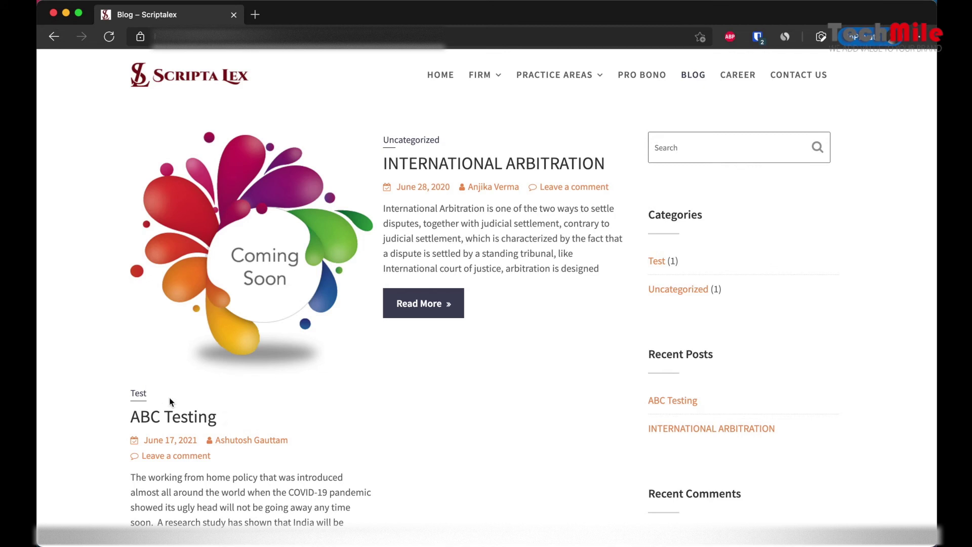
pyautogui.scroll(-2, 182, 418)
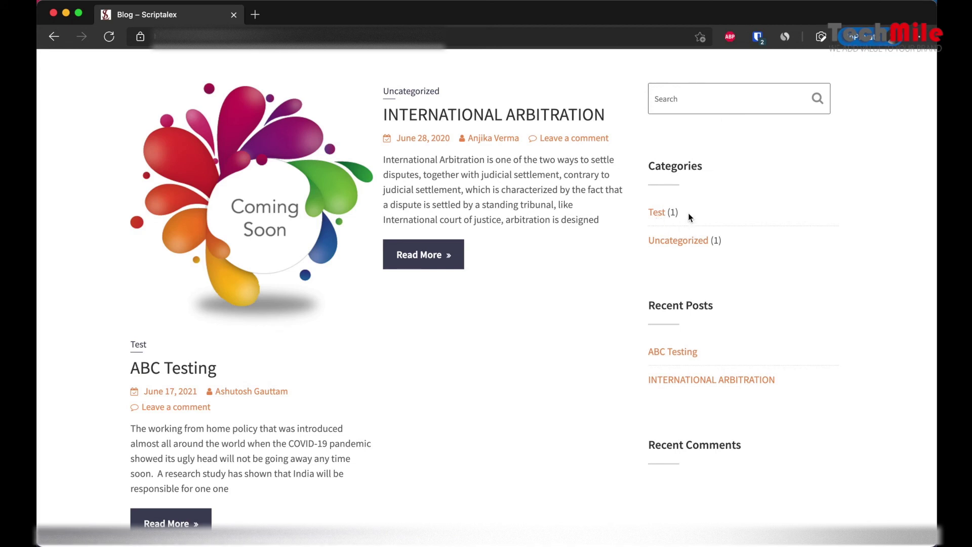
pyautogui.click(658, 213)
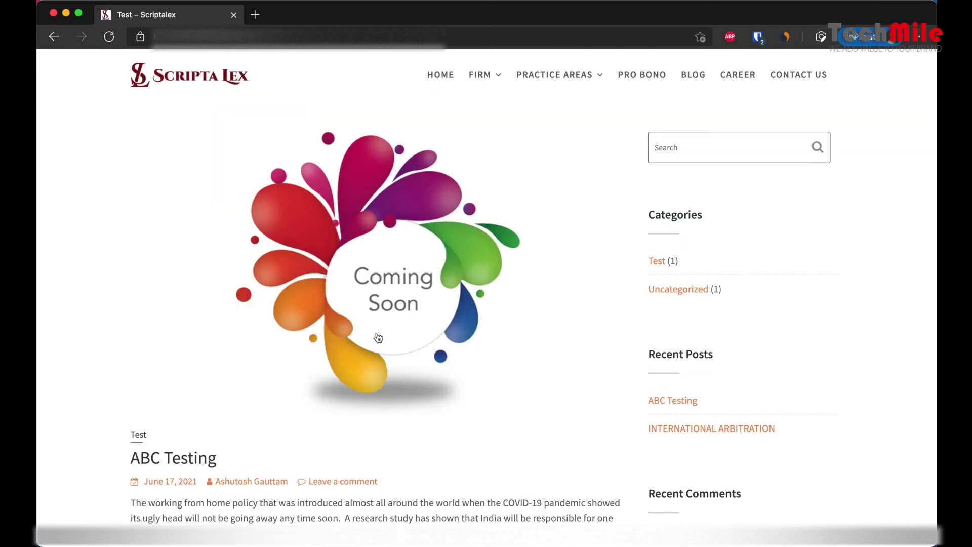
pyautogui.scroll(-2, 472, 399)
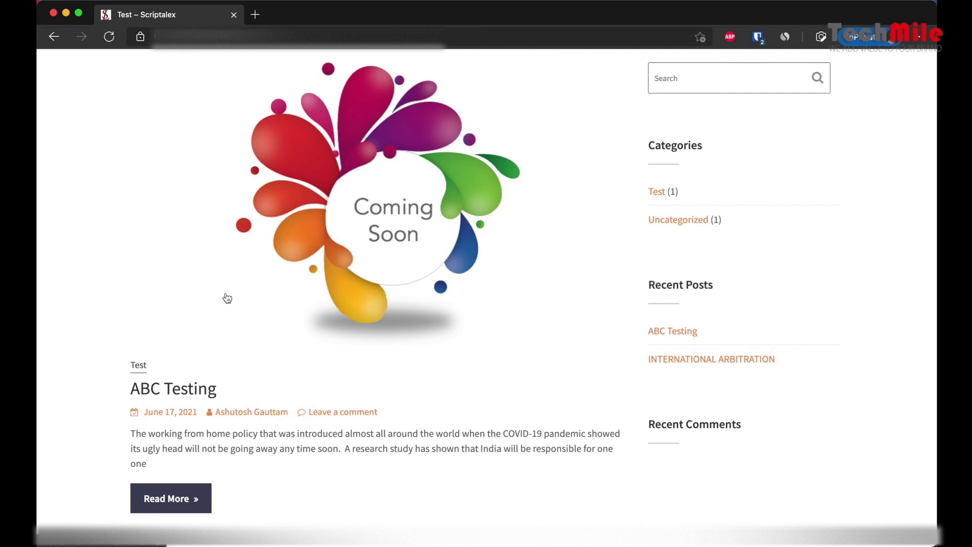
pyautogui.click(234, 15)
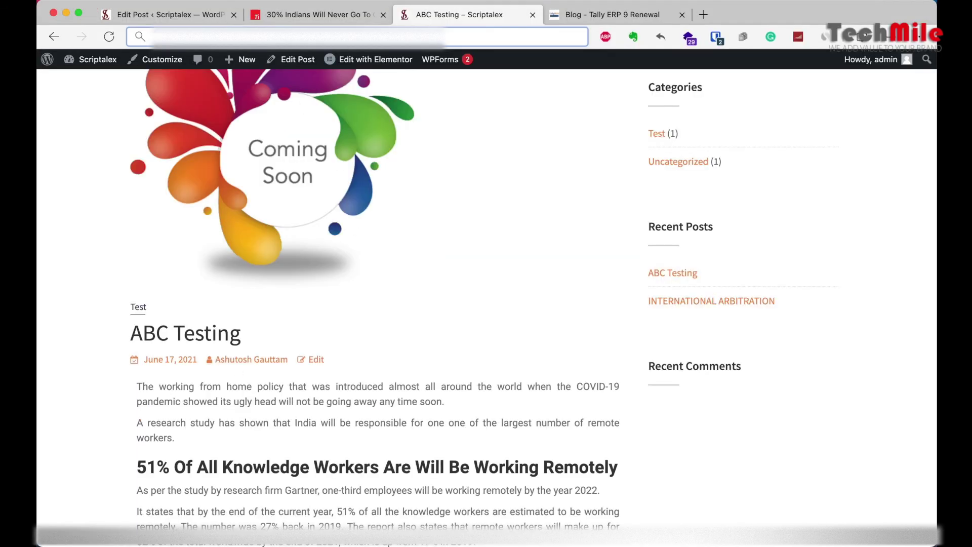
# Step: From the Edit Post tab, go to Users > All Users and choose Add New
pyautogui.click(182, 19)
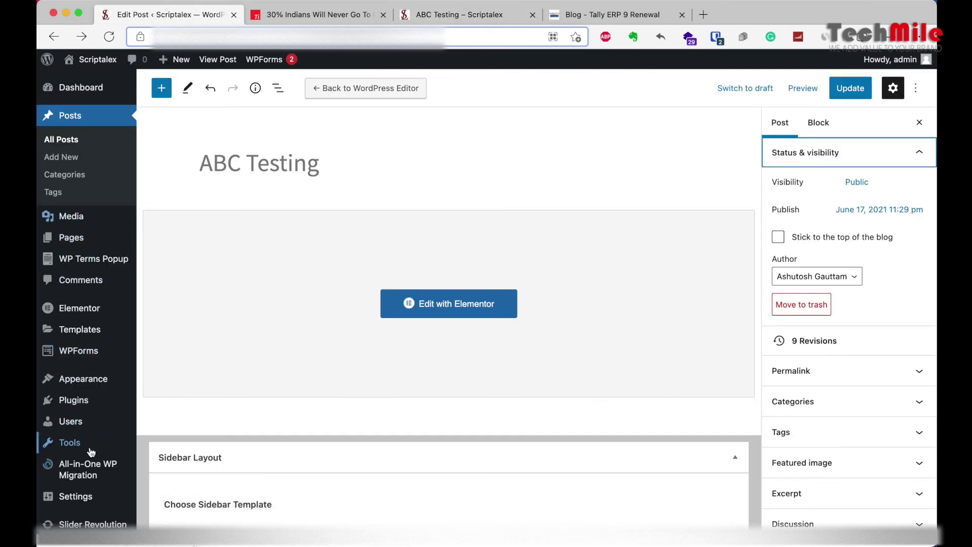
pyautogui.moveTo(63, 420)
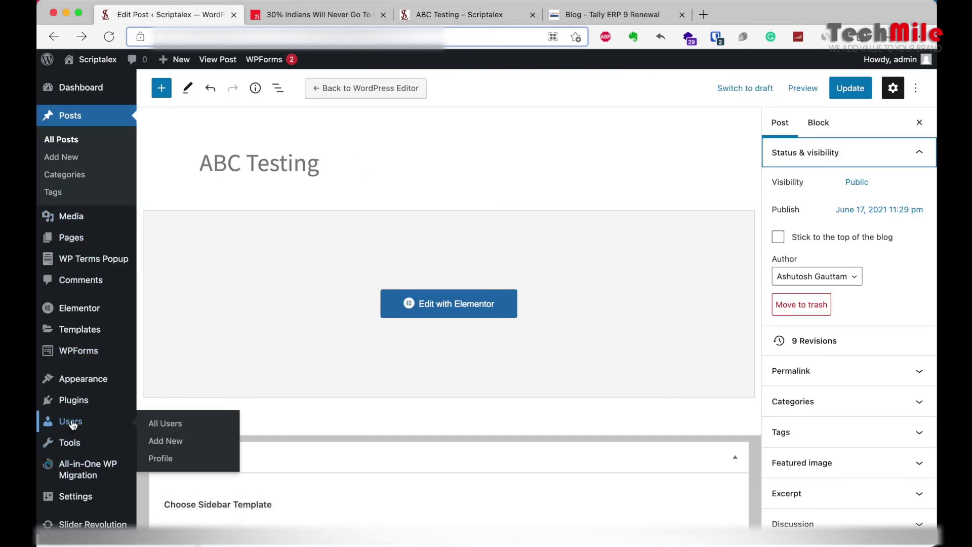
pyautogui.click(161, 425)
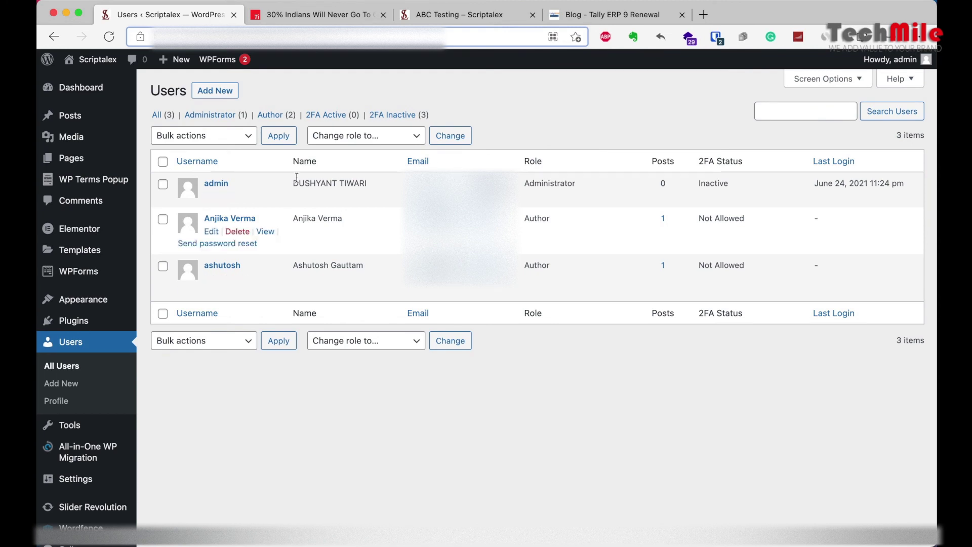
pyautogui.click(215, 91)
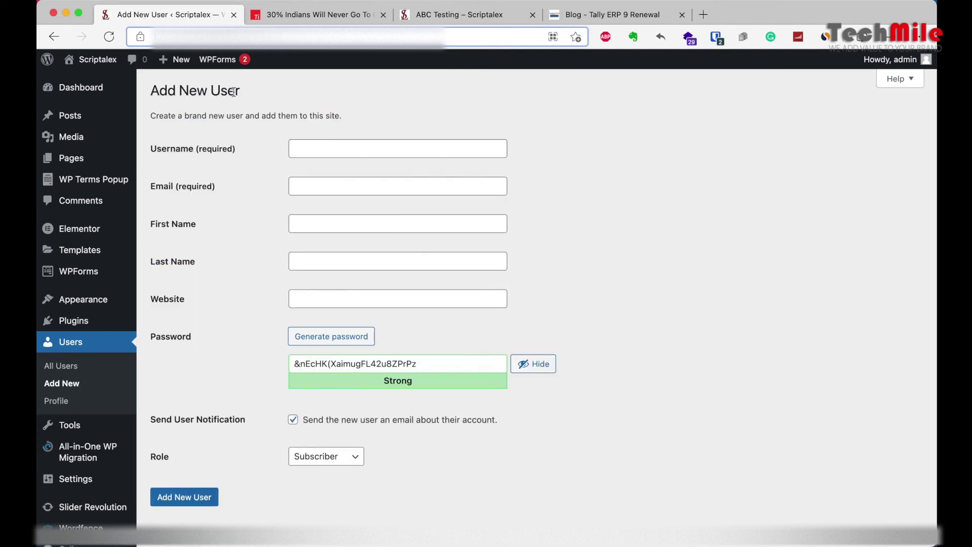
# Step: Fill in the new user's username, e-mail address, first name and last name
pyautogui.click(359, 156)
pyautogui.write('dinesh')
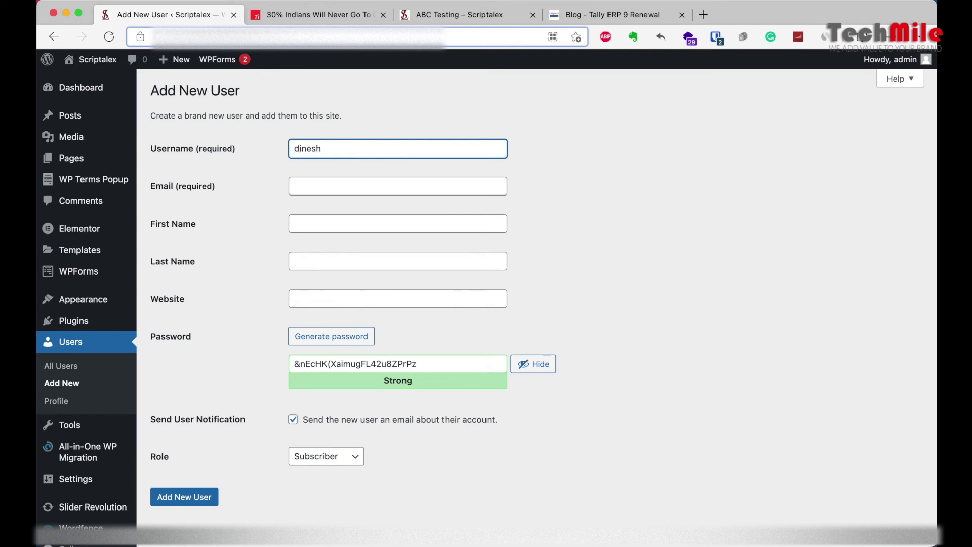
pyautogui.press('Tab')
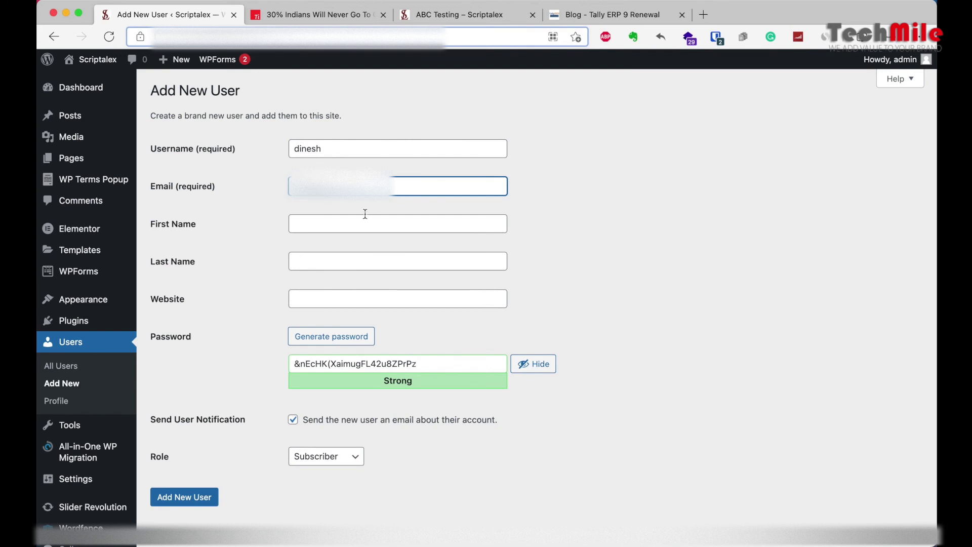
pyautogui.click(354, 222)
pyautogui.click(294, 261)
pyautogui.click(295, 299)
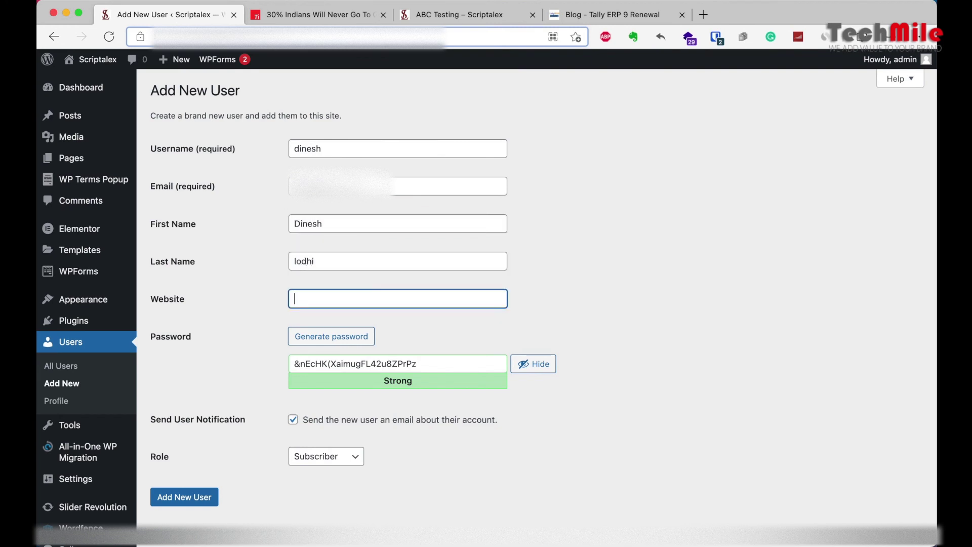
# Step: Generate a strong hidden password, set the role to Author, and add the user
pyautogui.moveTo(416, 364); pyautogui.dragTo(248, 359)
pyautogui.click(341, 342)
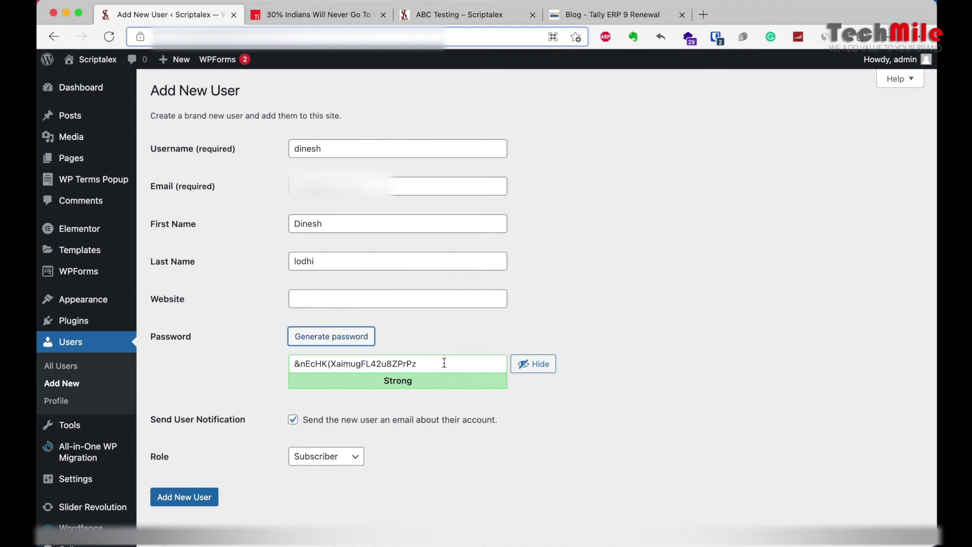
pyautogui.click(338, 332)
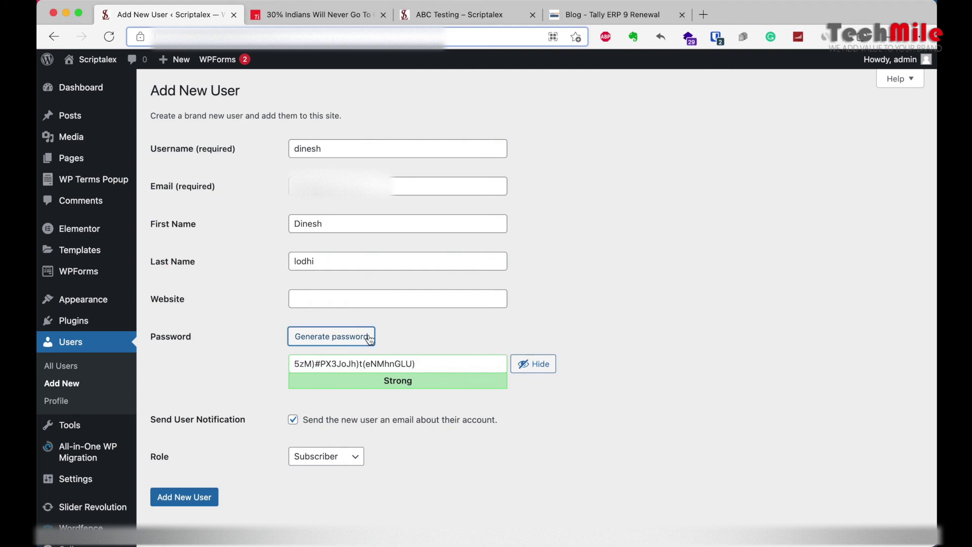
pyautogui.click(354, 339)
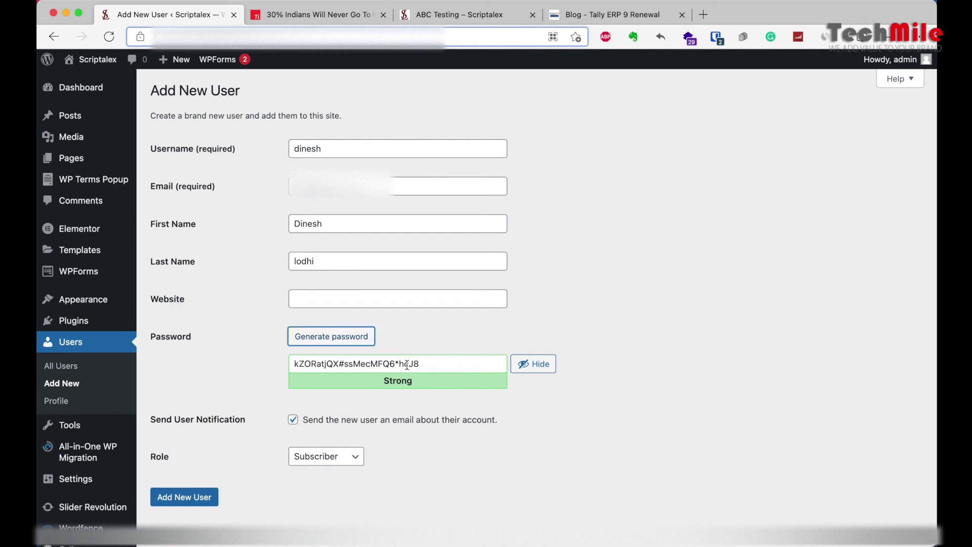
pyautogui.click(531, 368)
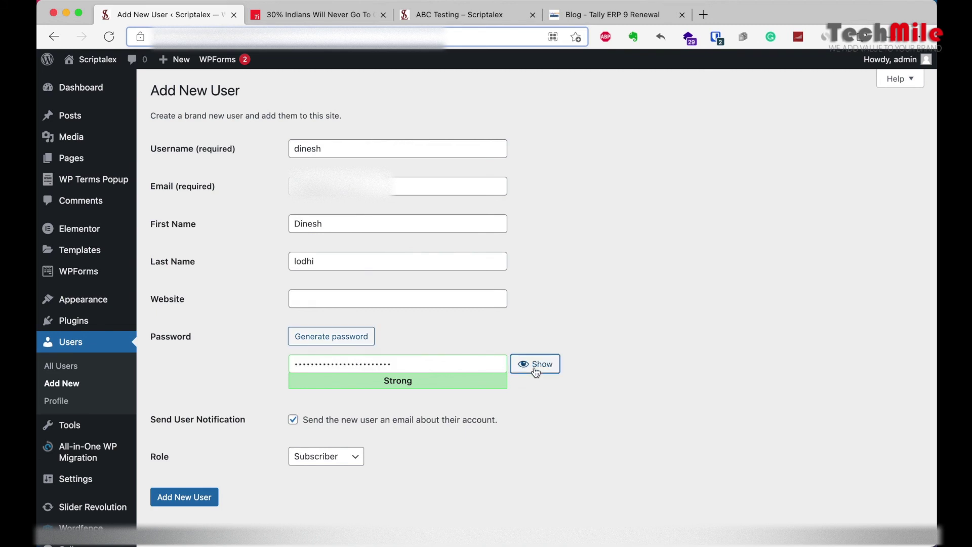
pyautogui.click(333, 463)
pyautogui.click(325, 497)
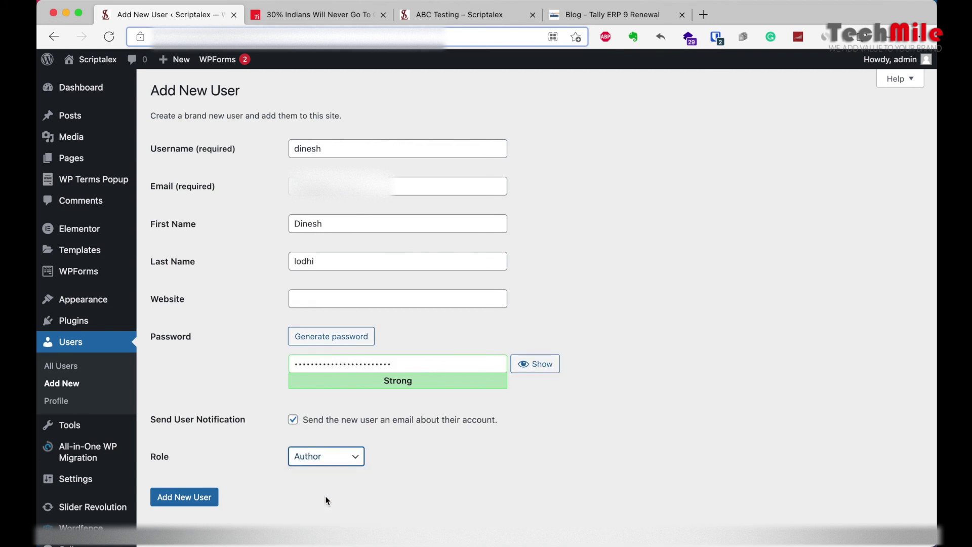
pyautogui.click(173, 497)
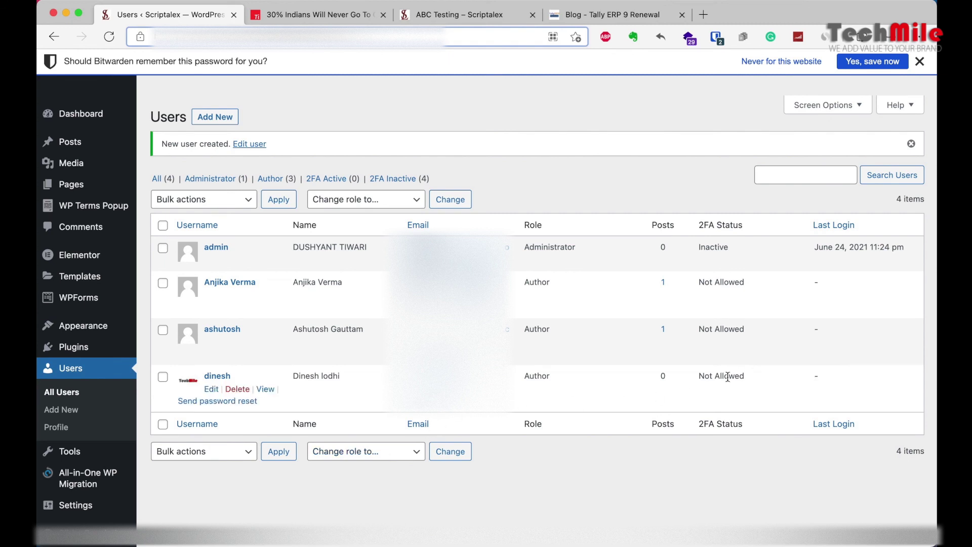
# Step: Open the Posts list, dismiss the save-password prompt, and return from the ABC Testing editor to the list
pyautogui.click(63, 141)
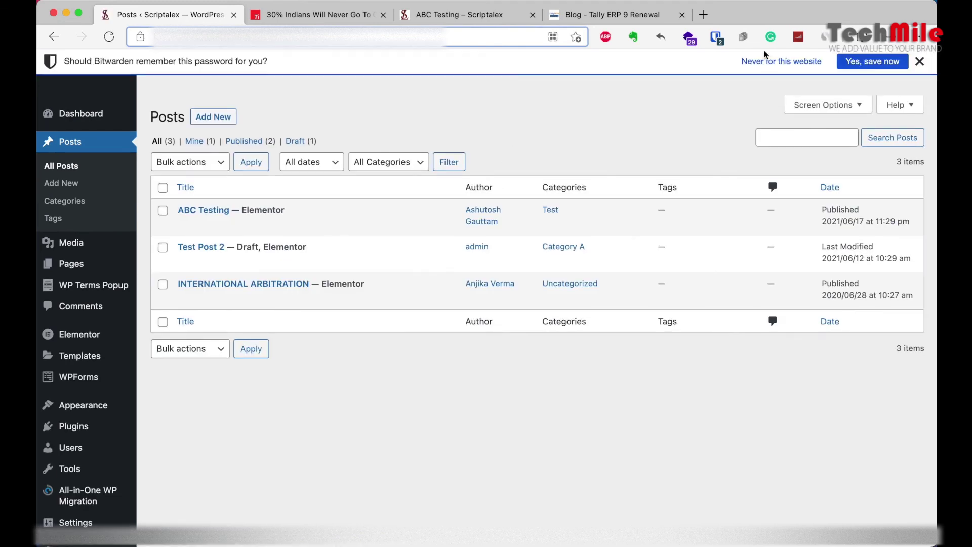
pyautogui.click(920, 62)
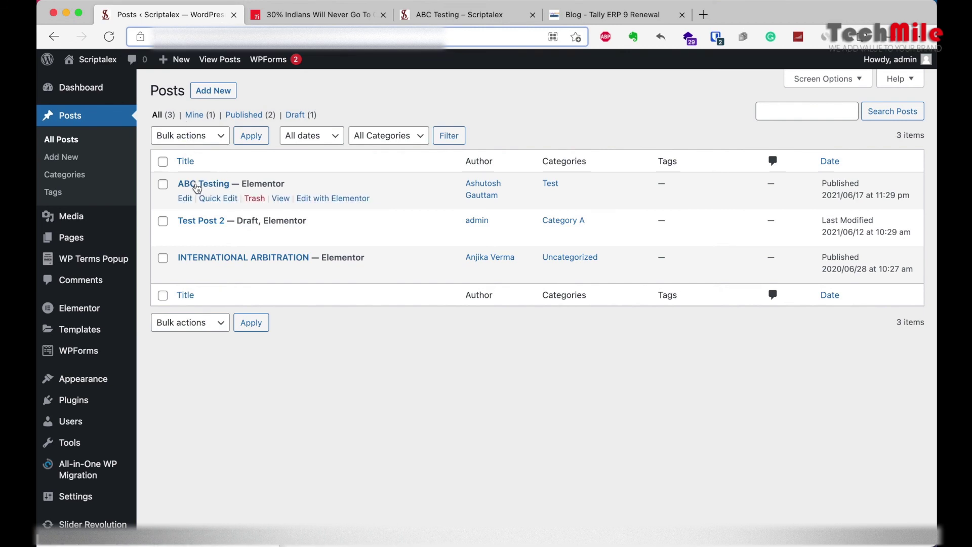
pyautogui.click(186, 198)
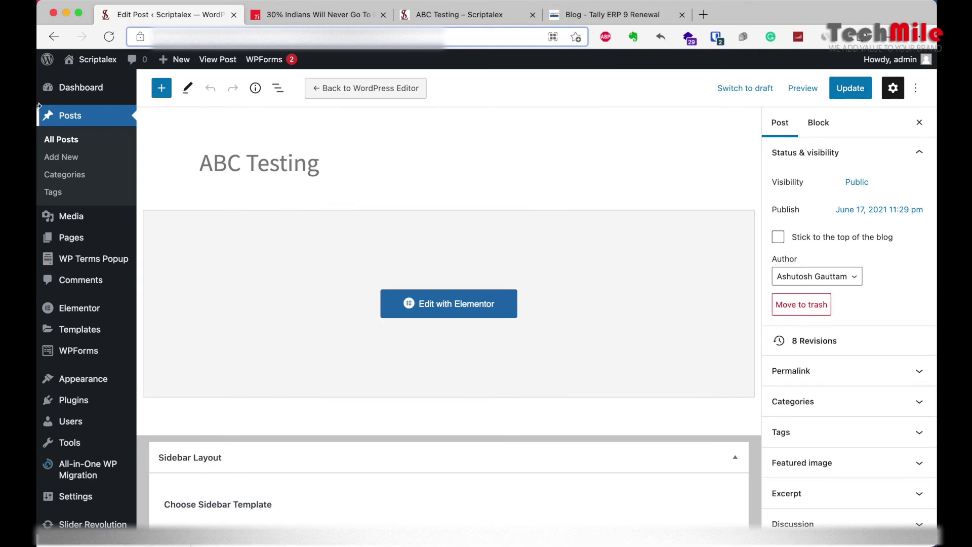
pyautogui.click(55, 36)
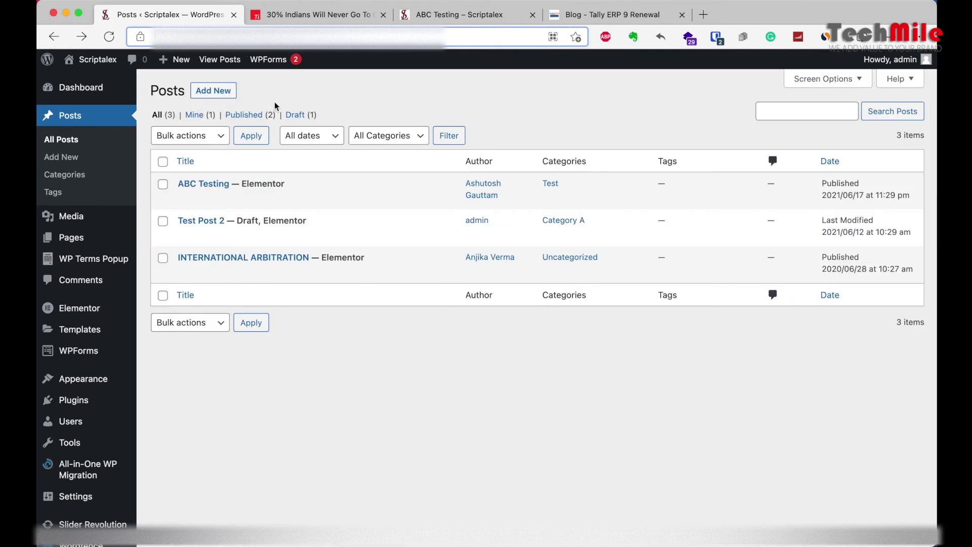
pyautogui.moveTo(207, 192)
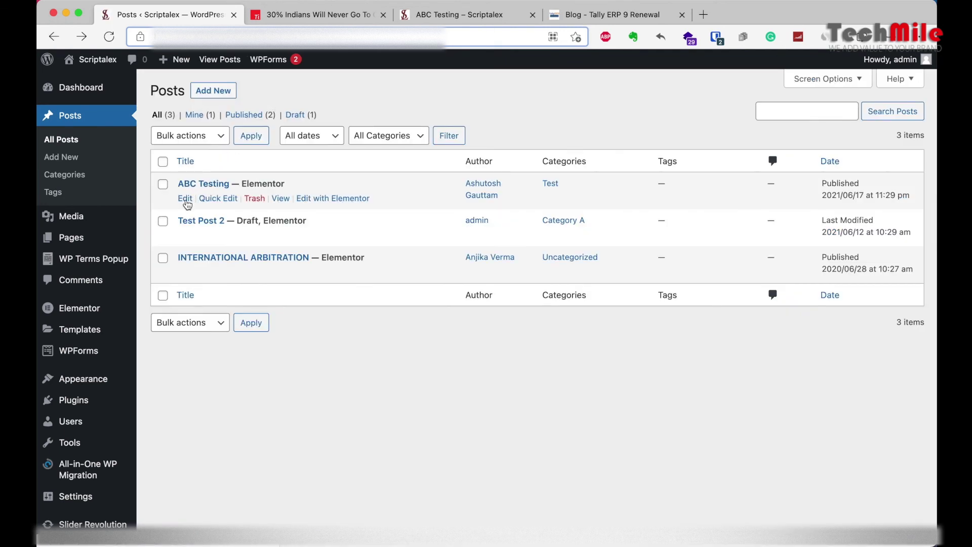
# Step: Quick Edit ABC Testing to set the newly created user as author, keep status Published, and update
pyautogui.click(218, 199)
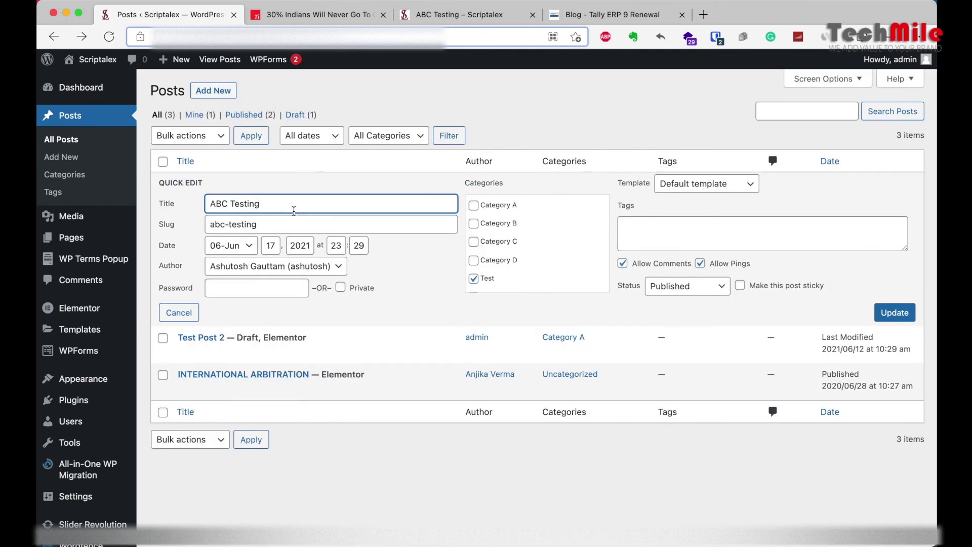
pyautogui.click(232, 248)
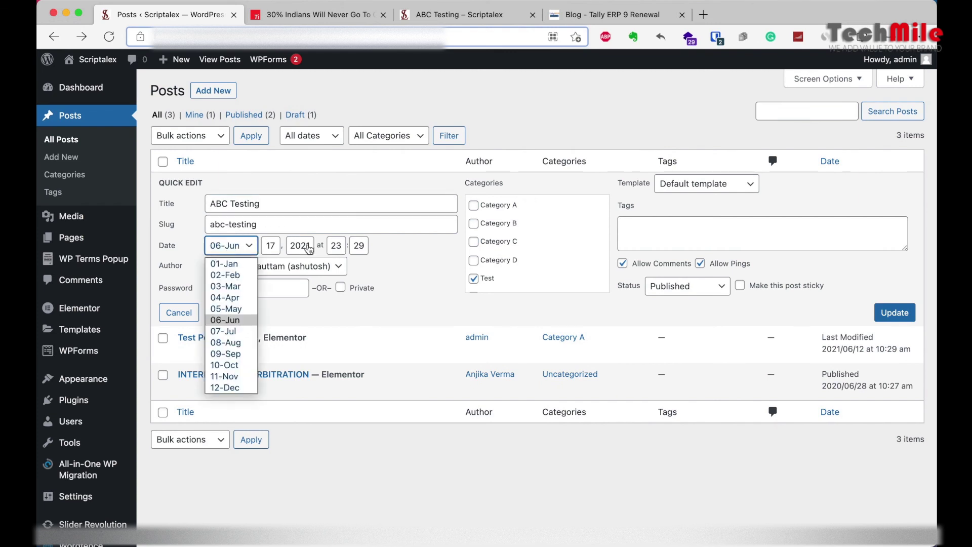
pyautogui.click(391, 252)
pyautogui.click(307, 266)
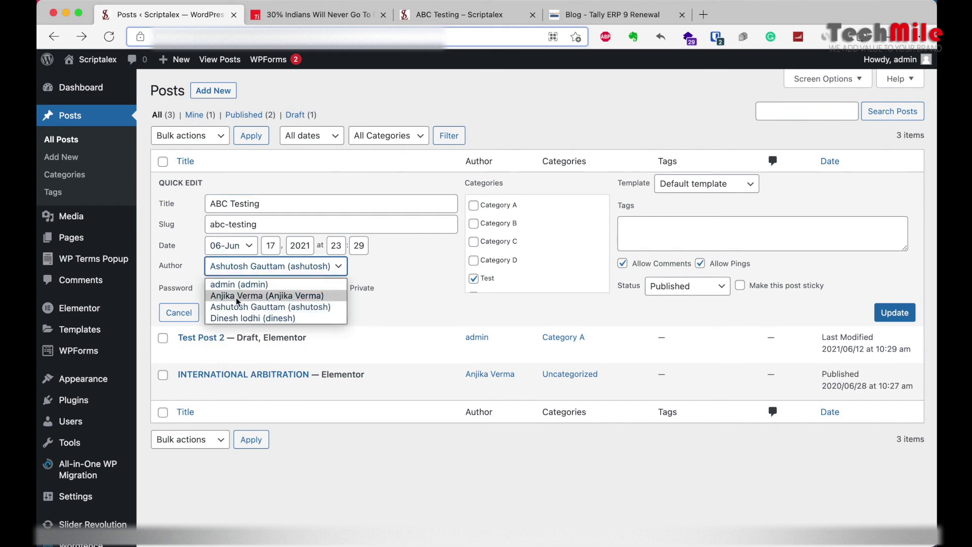
pyautogui.click(228, 319)
pyautogui.click(694, 287)
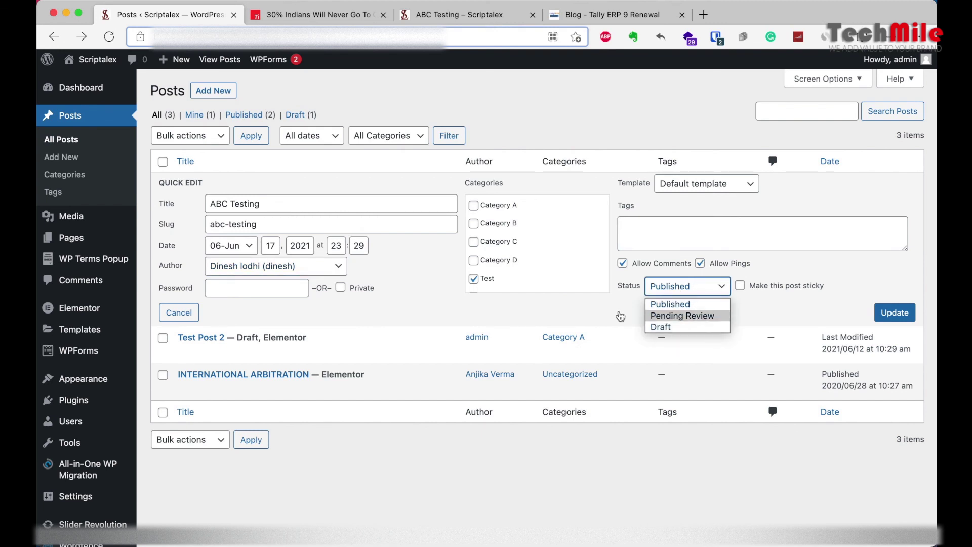
pyautogui.click(500, 235)
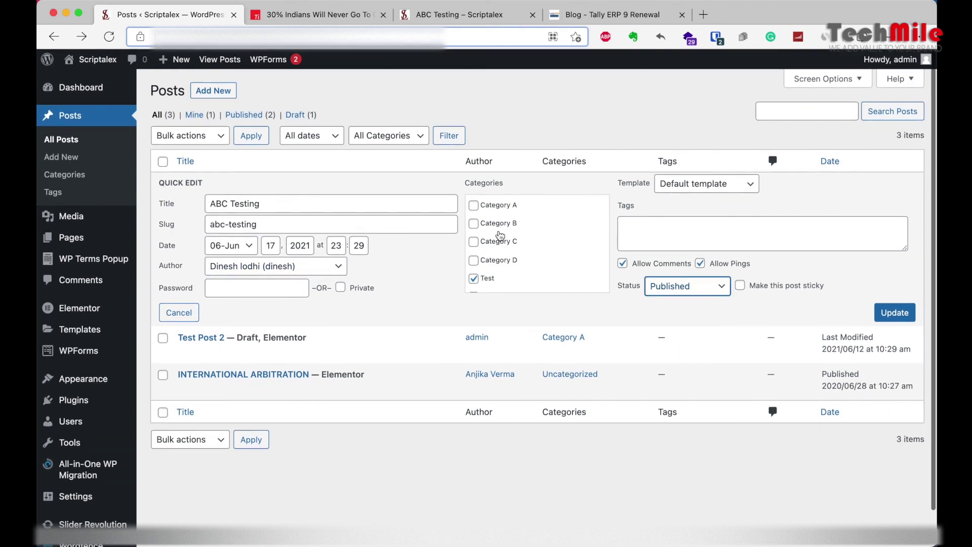
pyautogui.scroll(-1, 501, 236)
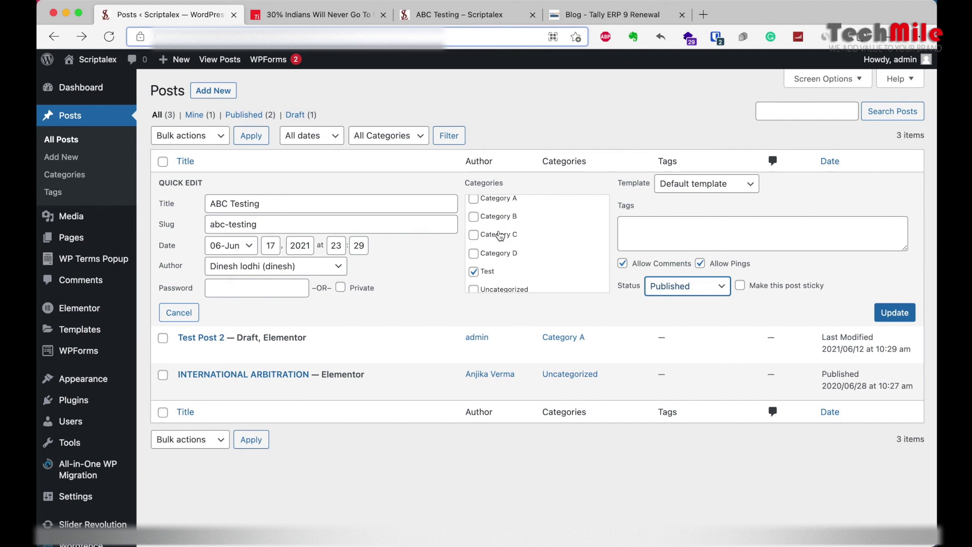
pyautogui.scroll(-2, 500, 236)
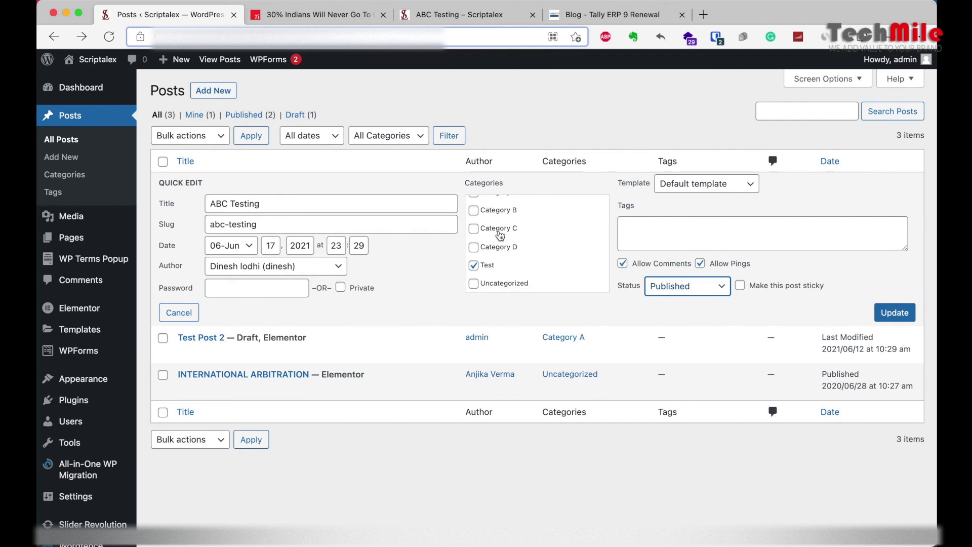
pyautogui.click(890, 315)
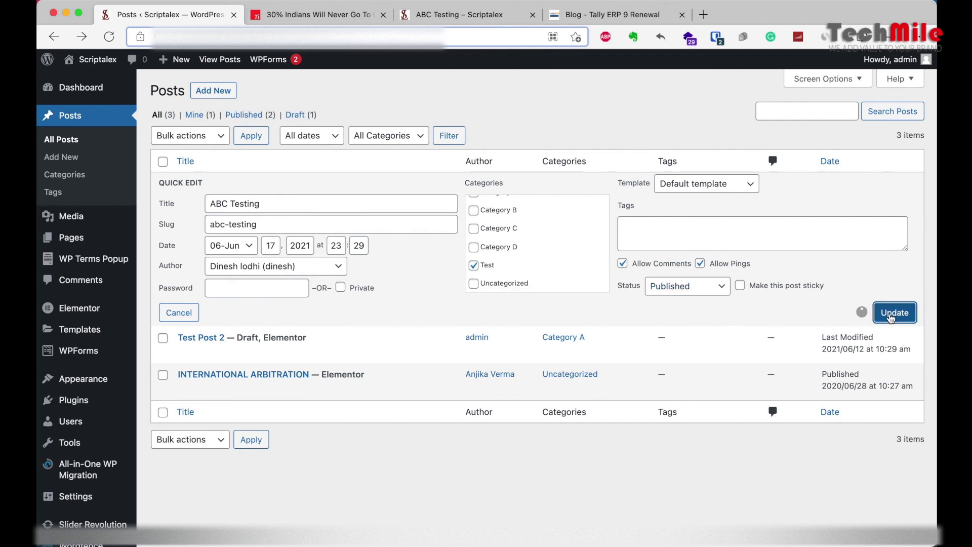